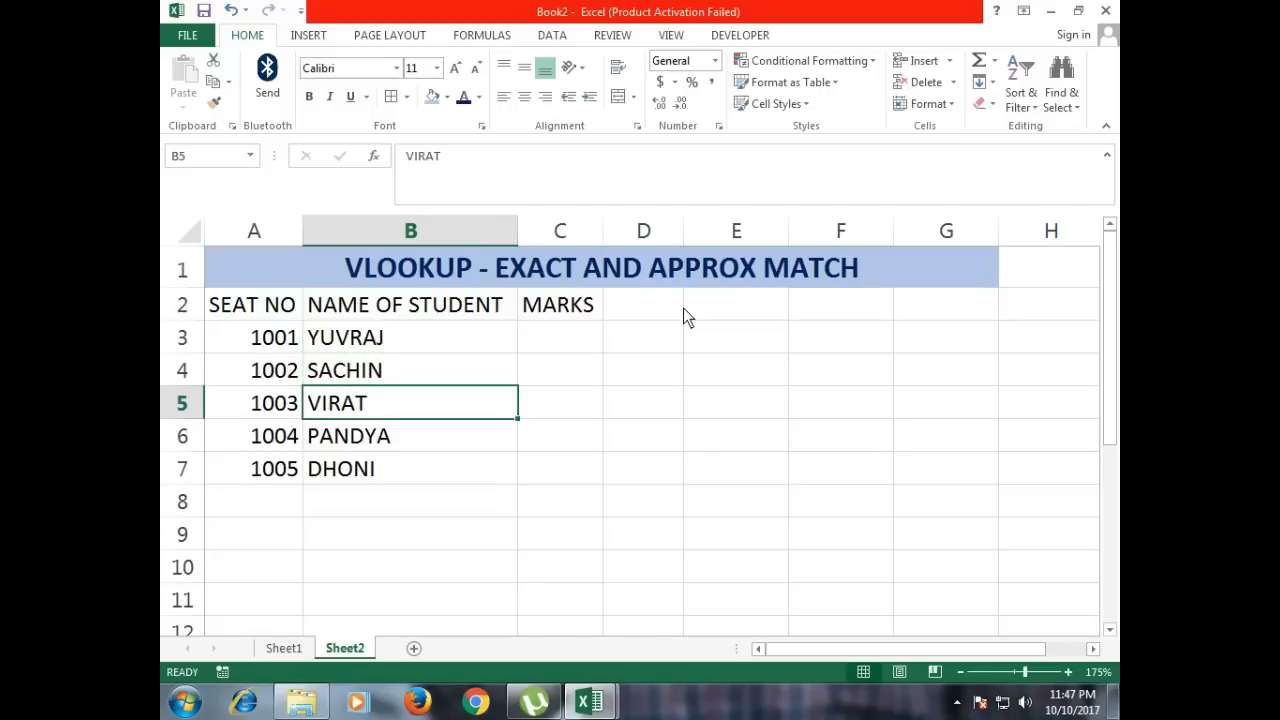
# Enter the students' marks 85, 95, 98, 99 and 100 in cells C3 to C7
pyautogui.press('Down')
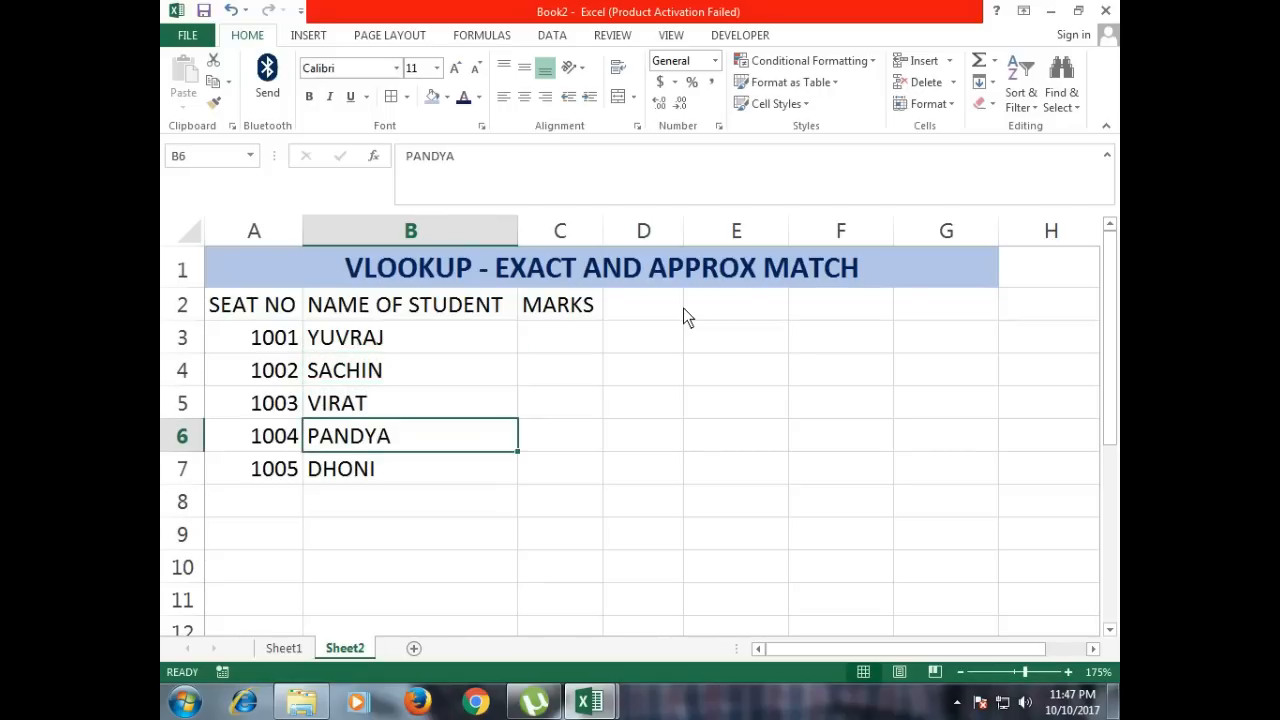
pyautogui.press('Down')
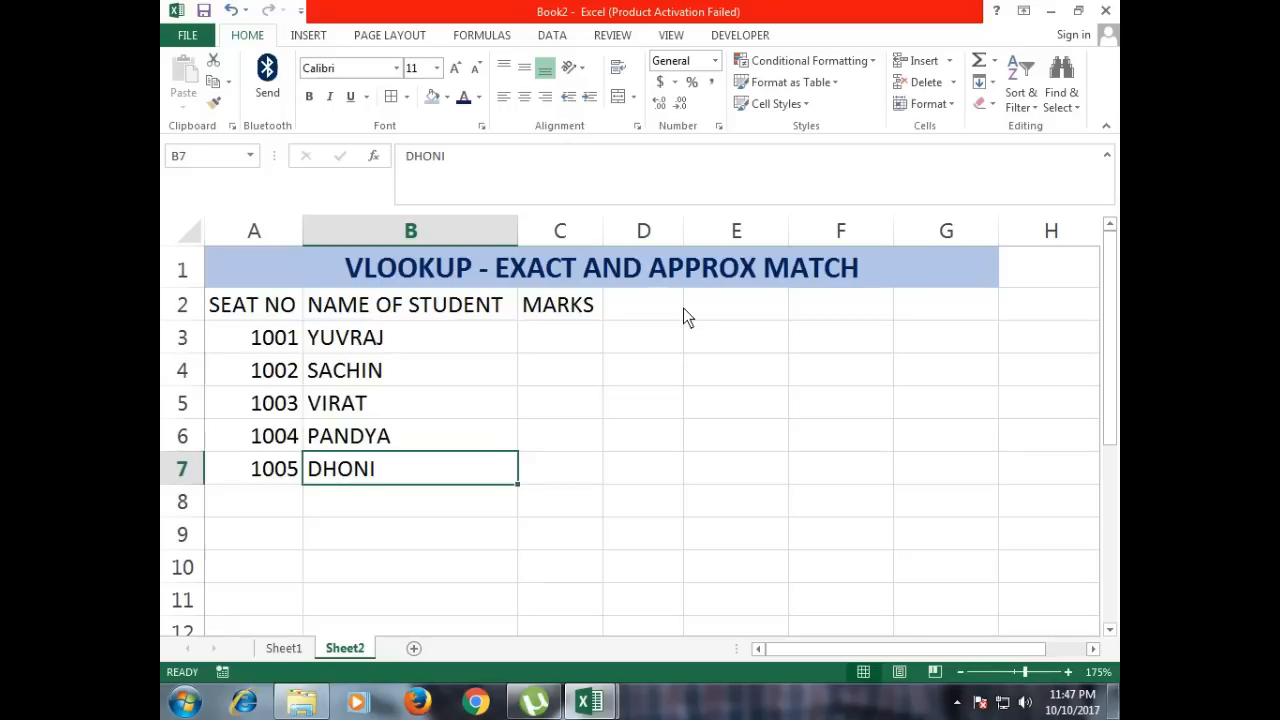
pyautogui.press('Up')
pyautogui.press('Up')
pyautogui.press('Up')
pyautogui.press('Up')
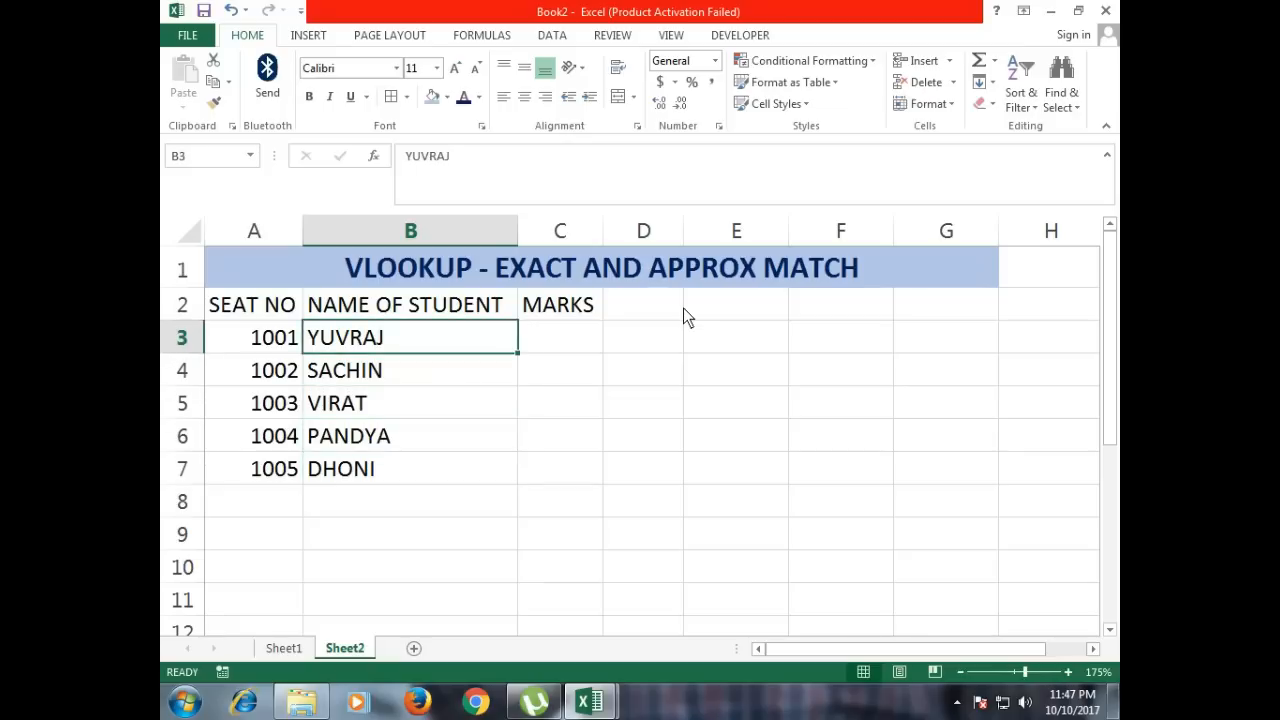
pyautogui.press('Right')
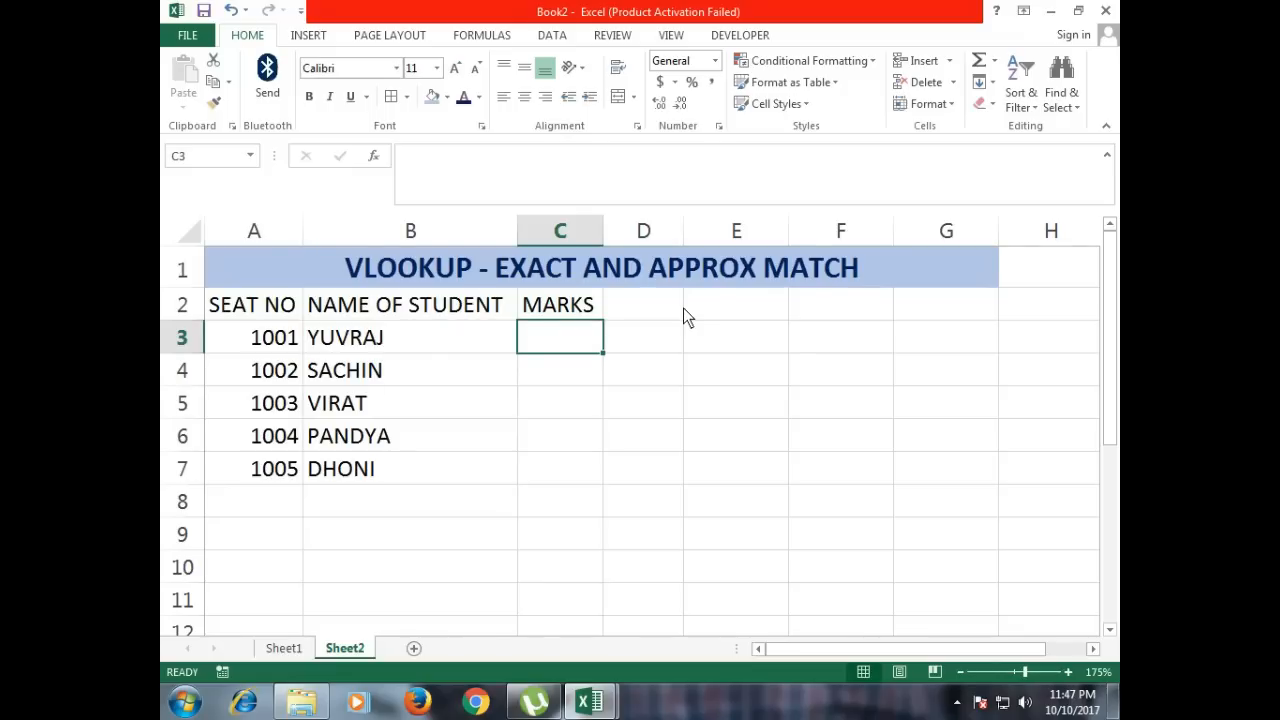
pyautogui.write('85')
pyautogui.press('Return')
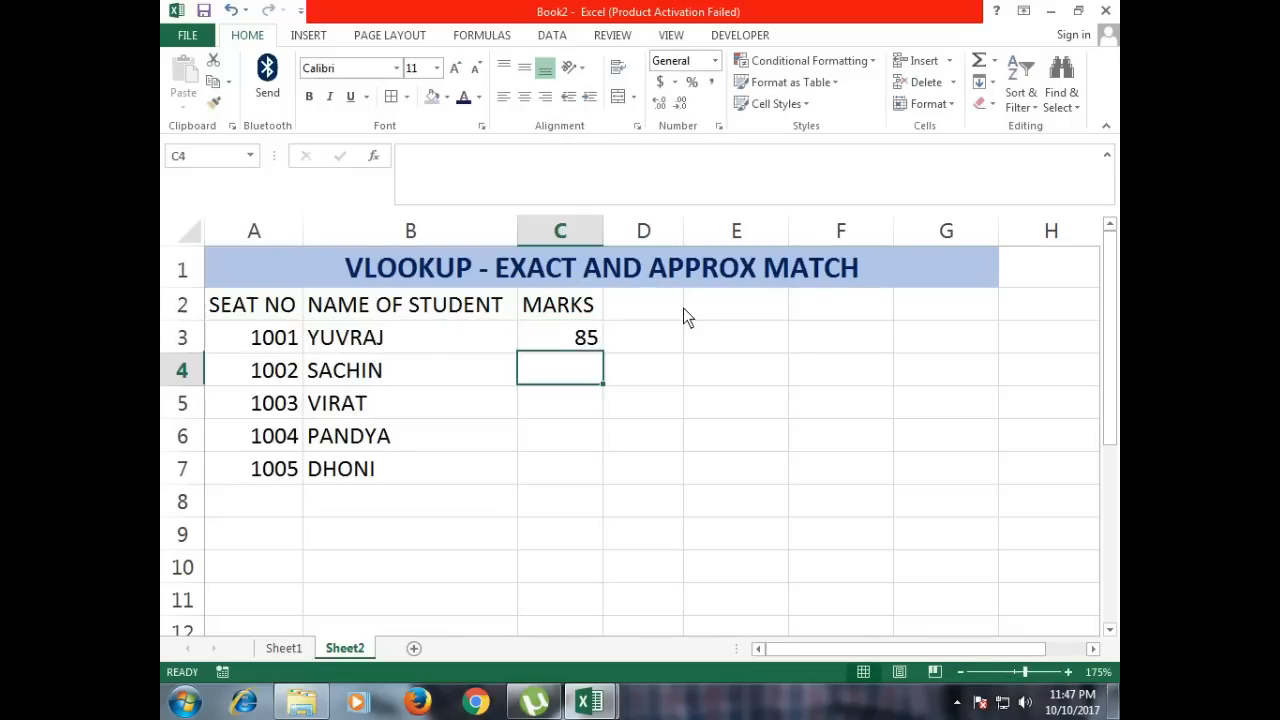
pyautogui.write('95')
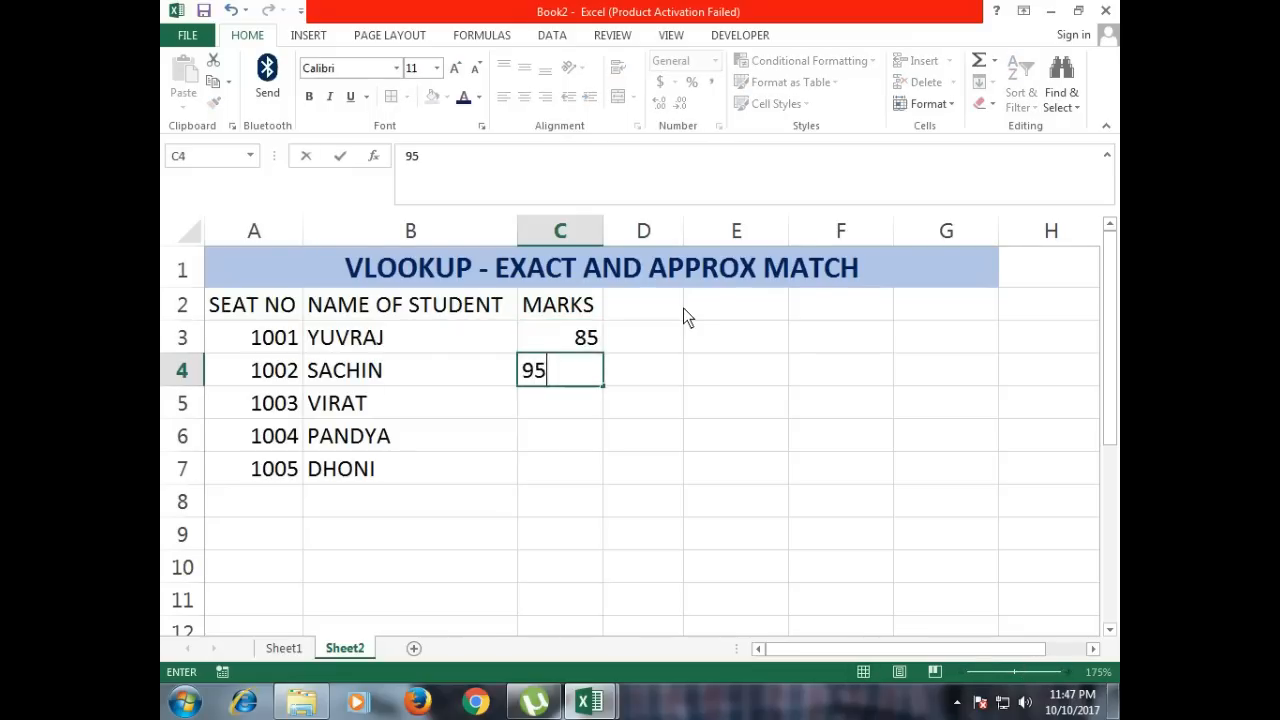
pyautogui.press('Return')
pyautogui.write('98')
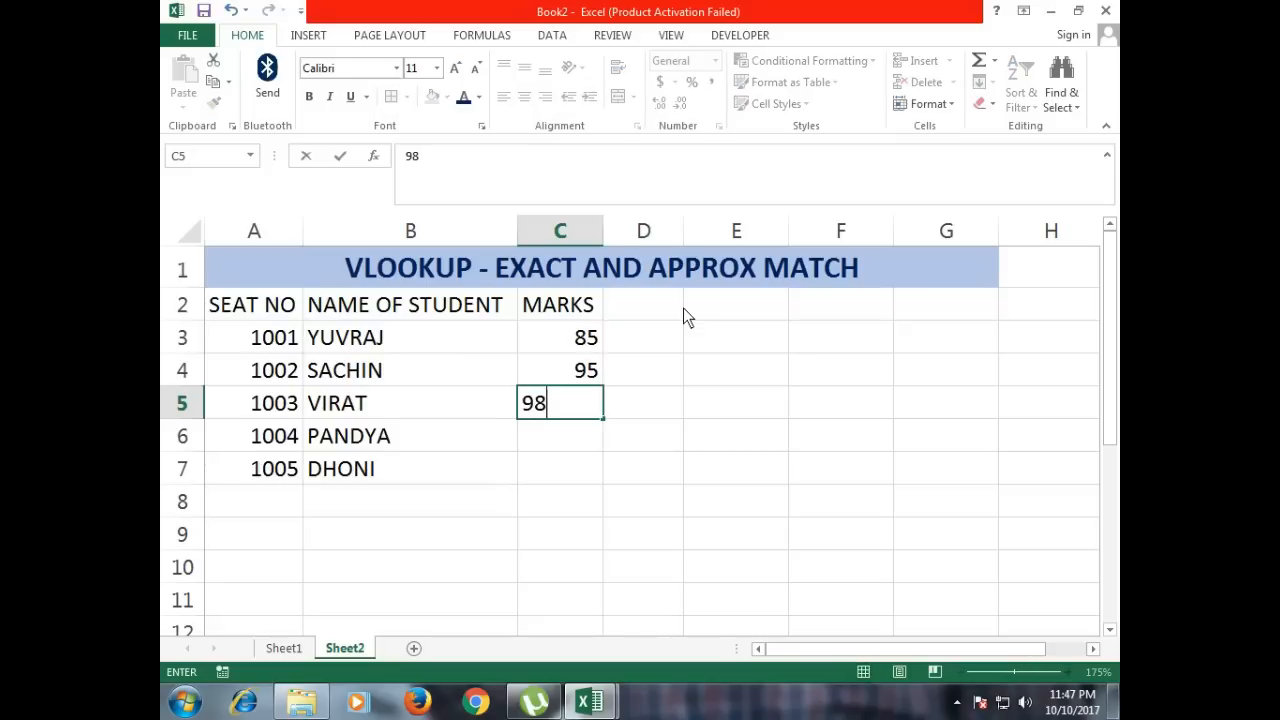
pyautogui.press('Return')
pyautogui.write('99')
pyautogui.press('Return')
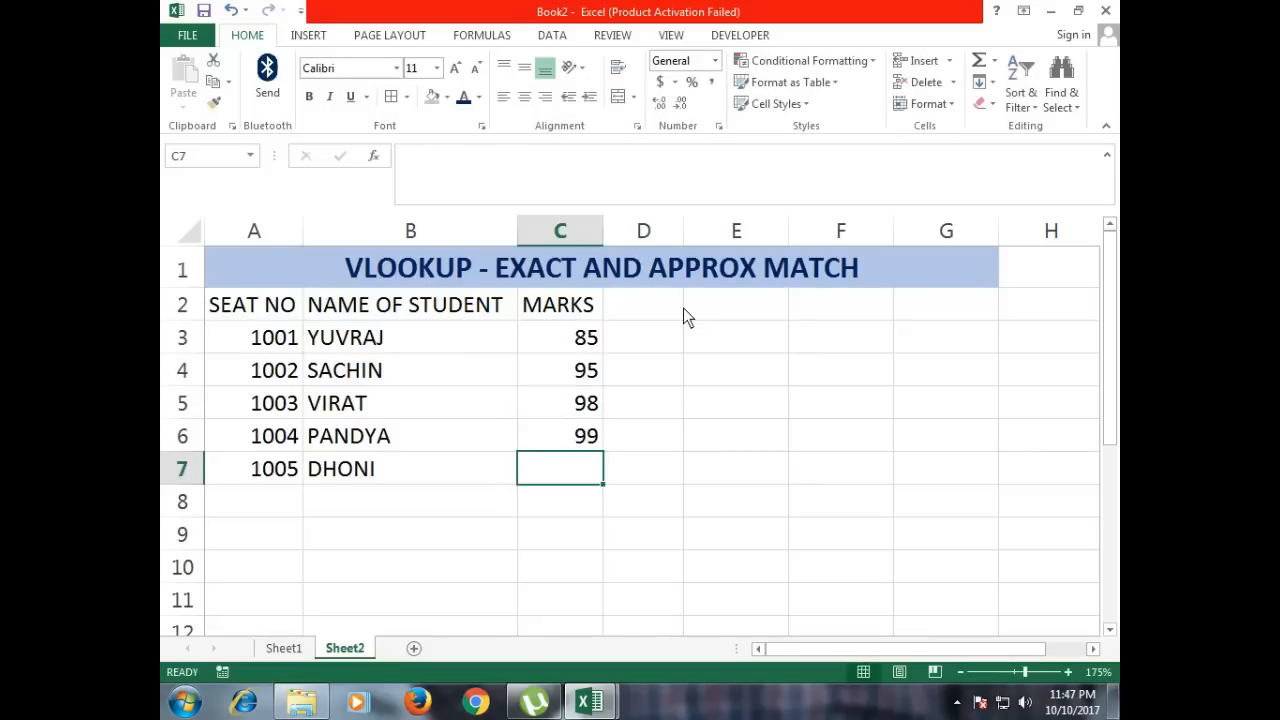
pyautogui.write('100')
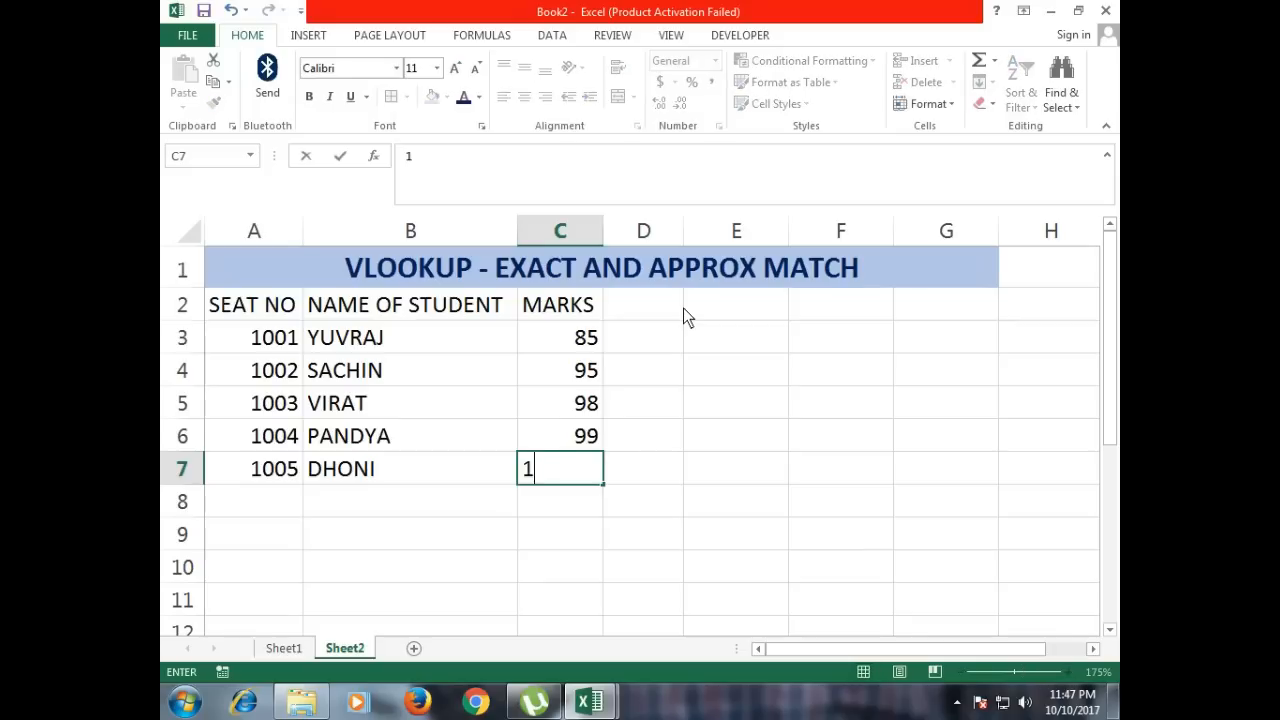
pyautogui.hotkey('ctrl', 'Return')
pyautogui.press('Return')
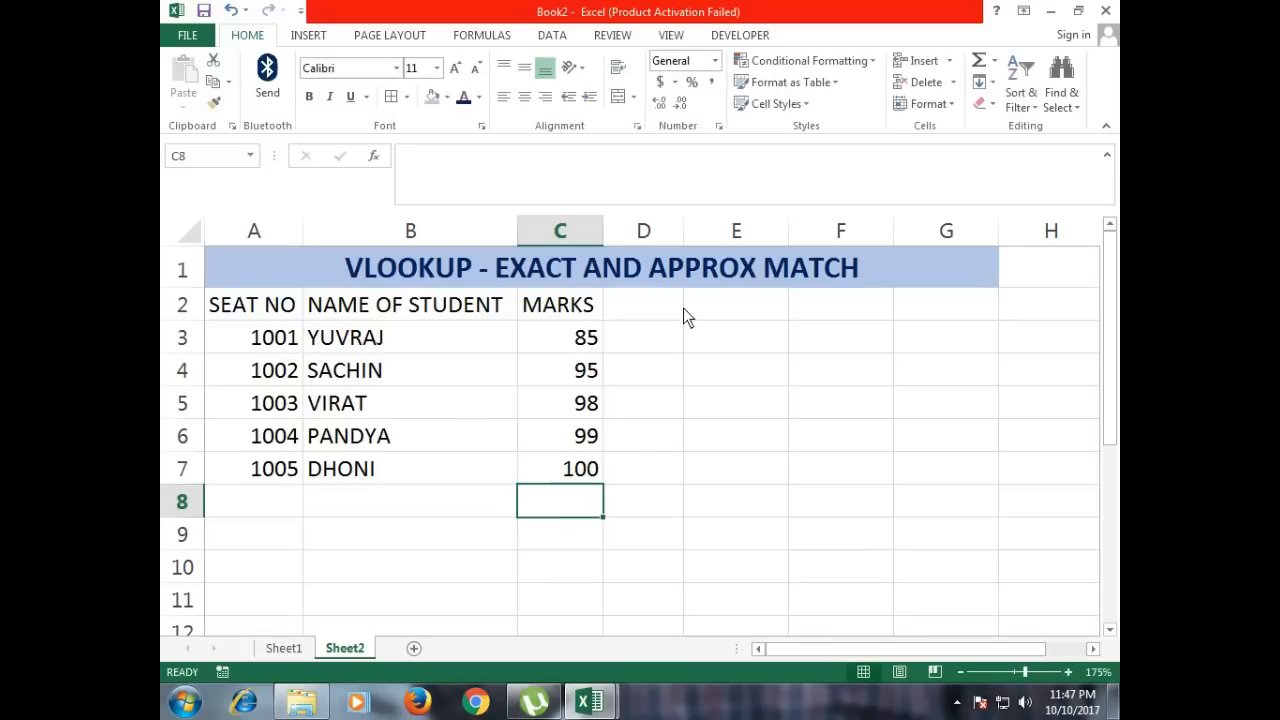
pyautogui.press('Up')
pyautogui.press('Up')
pyautogui.press('Up')
pyautogui.press('Up')
pyautogui.press('Up')
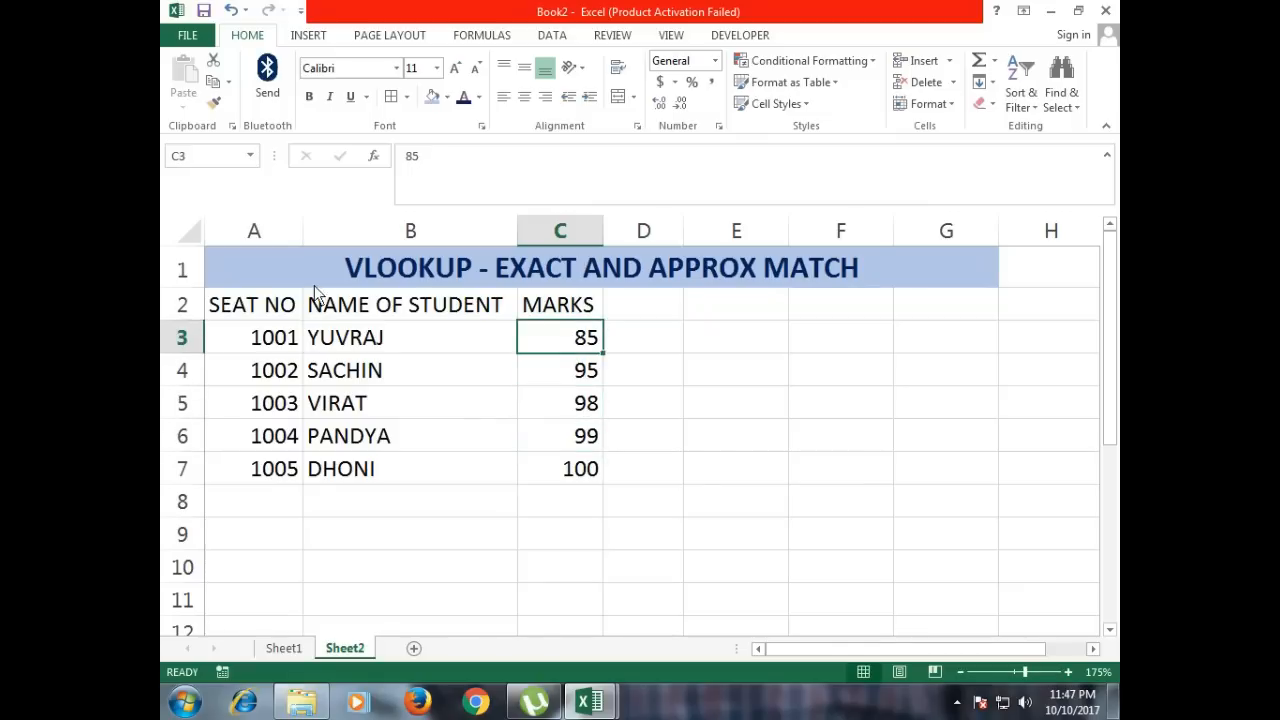
# Copy the headings in A2:C2, paste them transposed starting at E3, and auto-fit column E
pyautogui.moveTo(250, 306); pyautogui.dragTo(268, 440)
pyautogui.moveTo(296, 312); pyautogui.dragTo(582, 306)
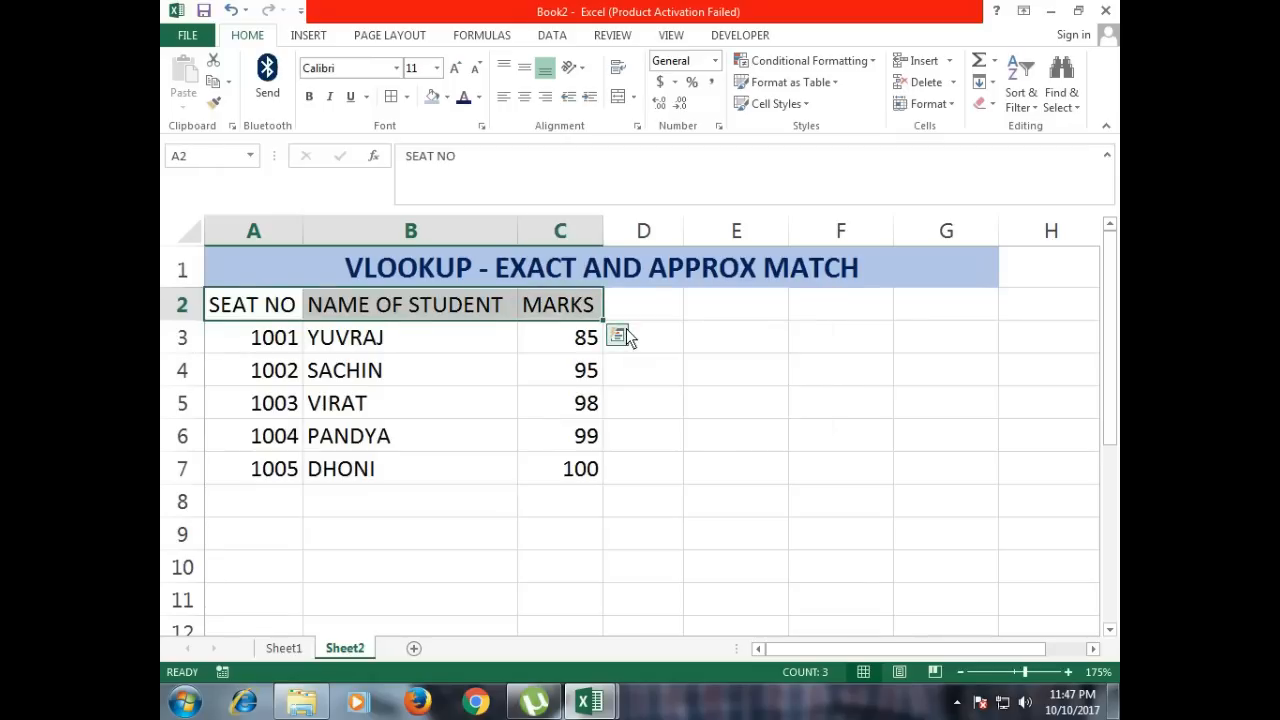
pyautogui.hotkey('ctrl', 'c')
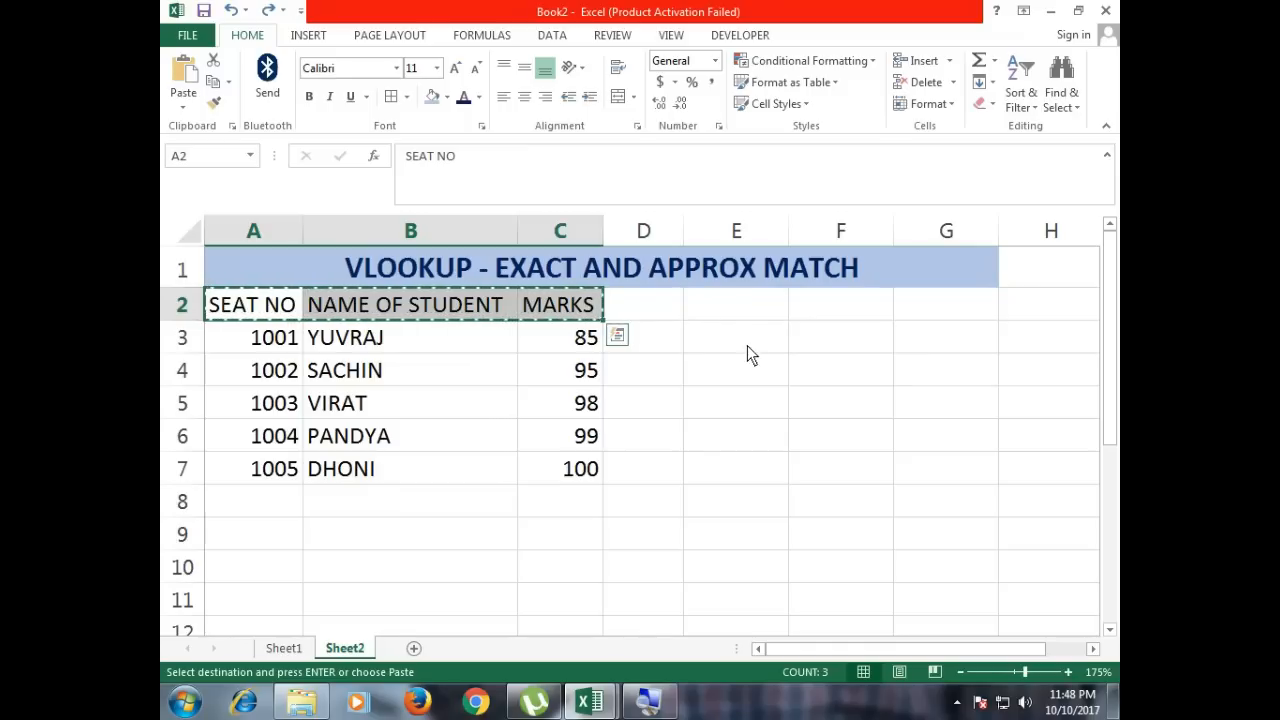
pyautogui.click(741, 338)
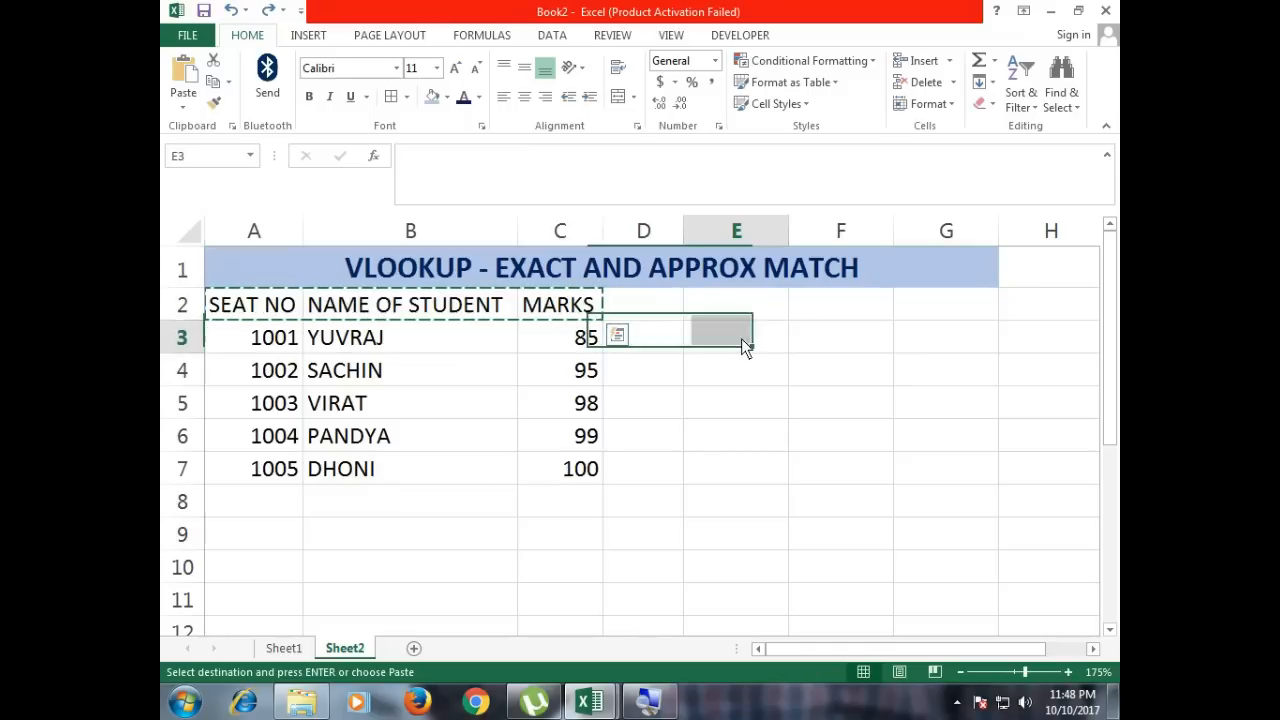
pyautogui.click(185, 106)
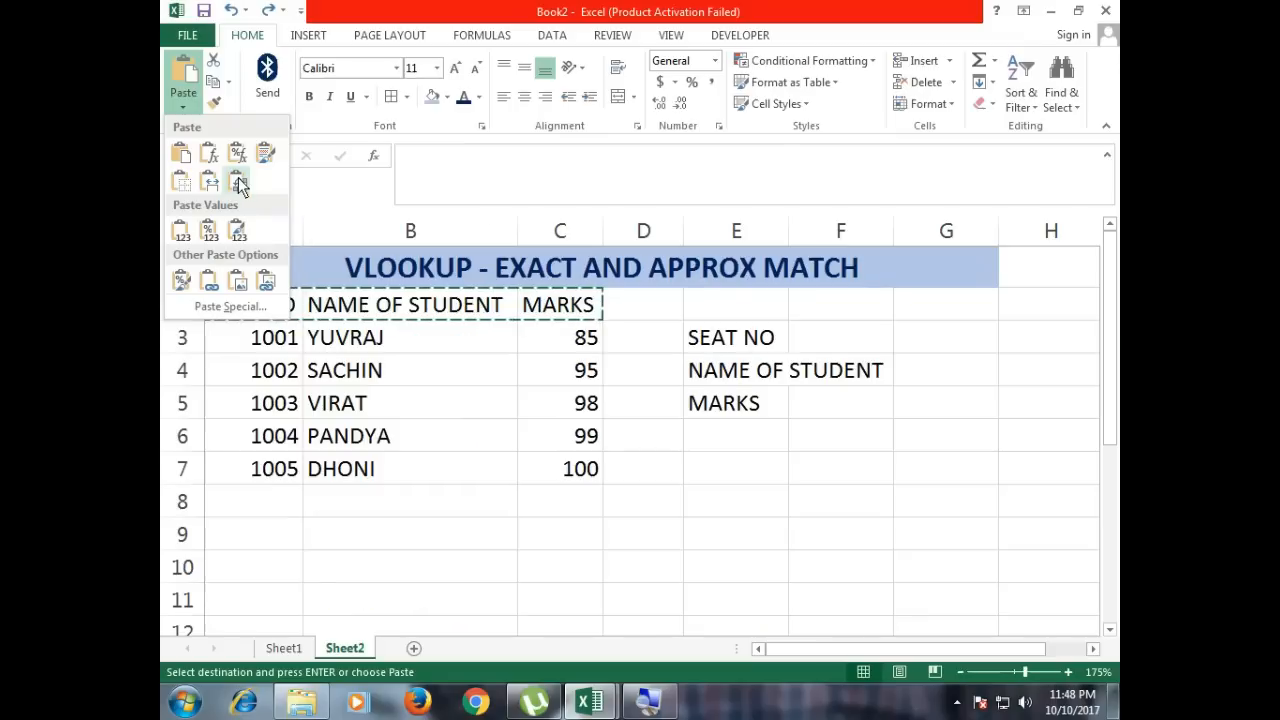
pyautogui.click(239, 181)
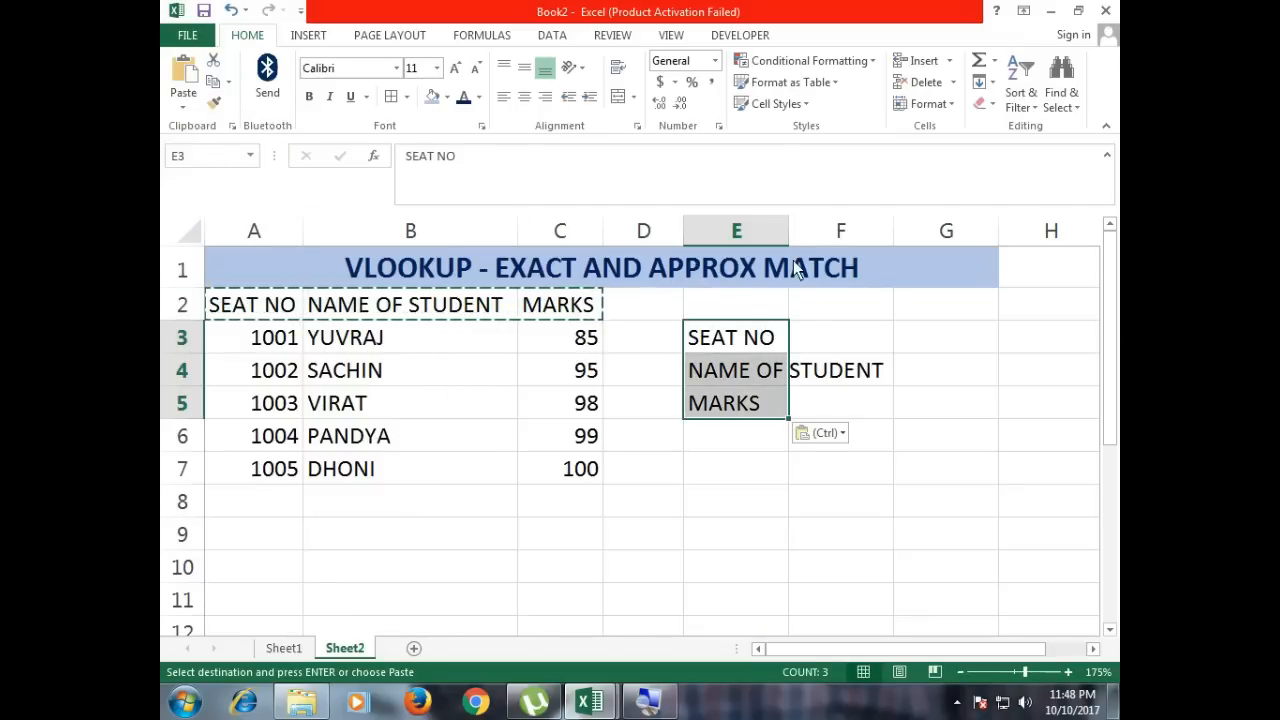
pyautogui.doubleClick(789, 230)
# Change the label in E3 to ENTER SEAT NO
pyautogui.click(805, 333)
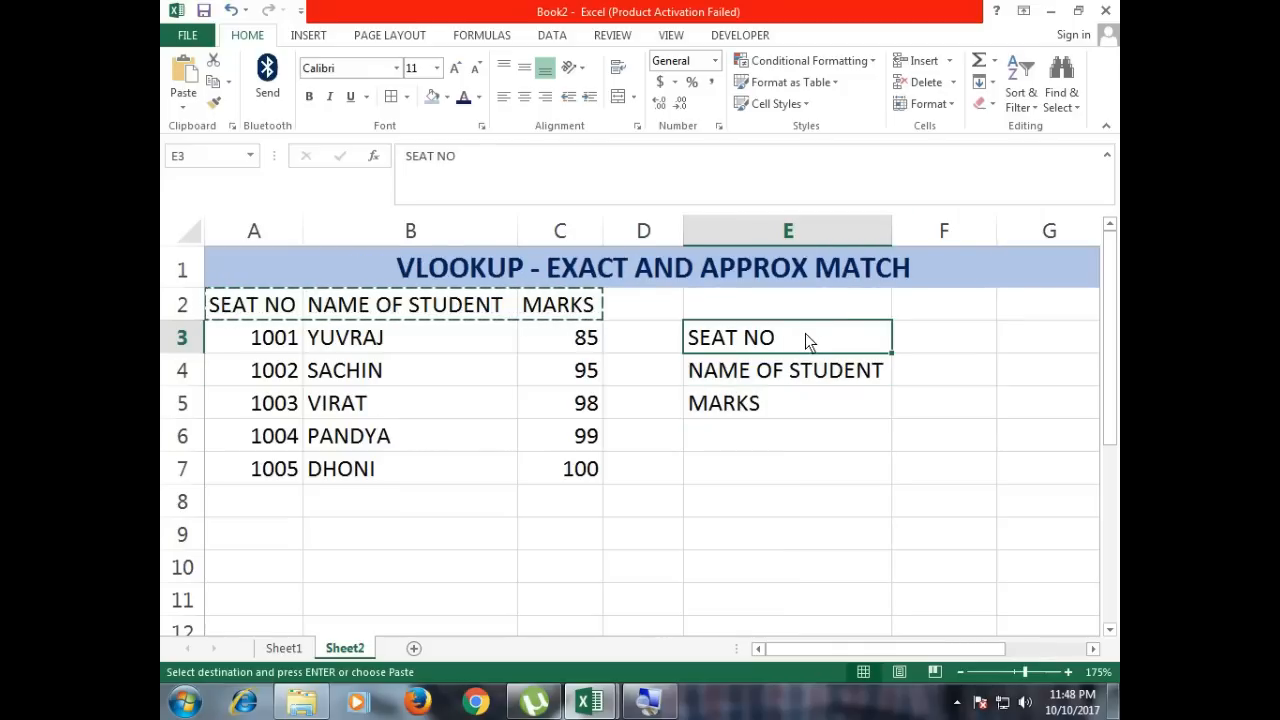
pyautogui.write('ENTER S')
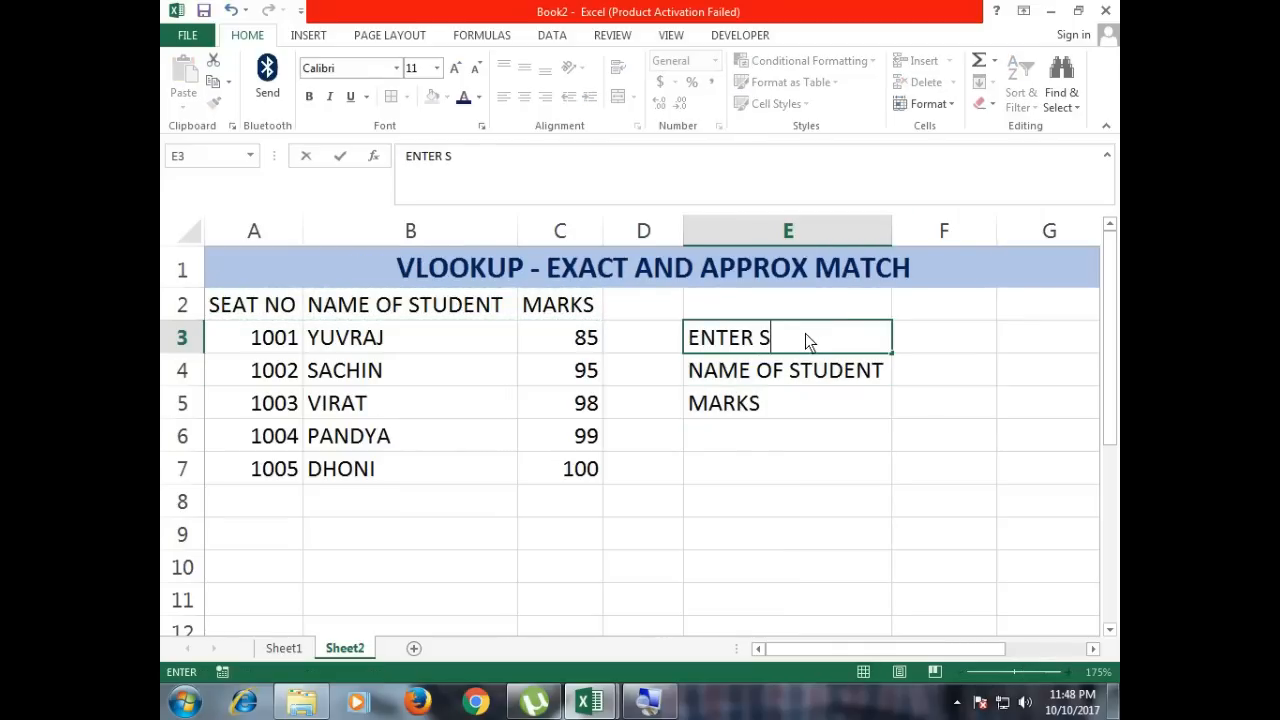
pyautogui.write('EAT NO')
pyautogui.press('Up')
# Enter seat number 1001 in F3, beside the seat number label
pyautogui.press('Right')
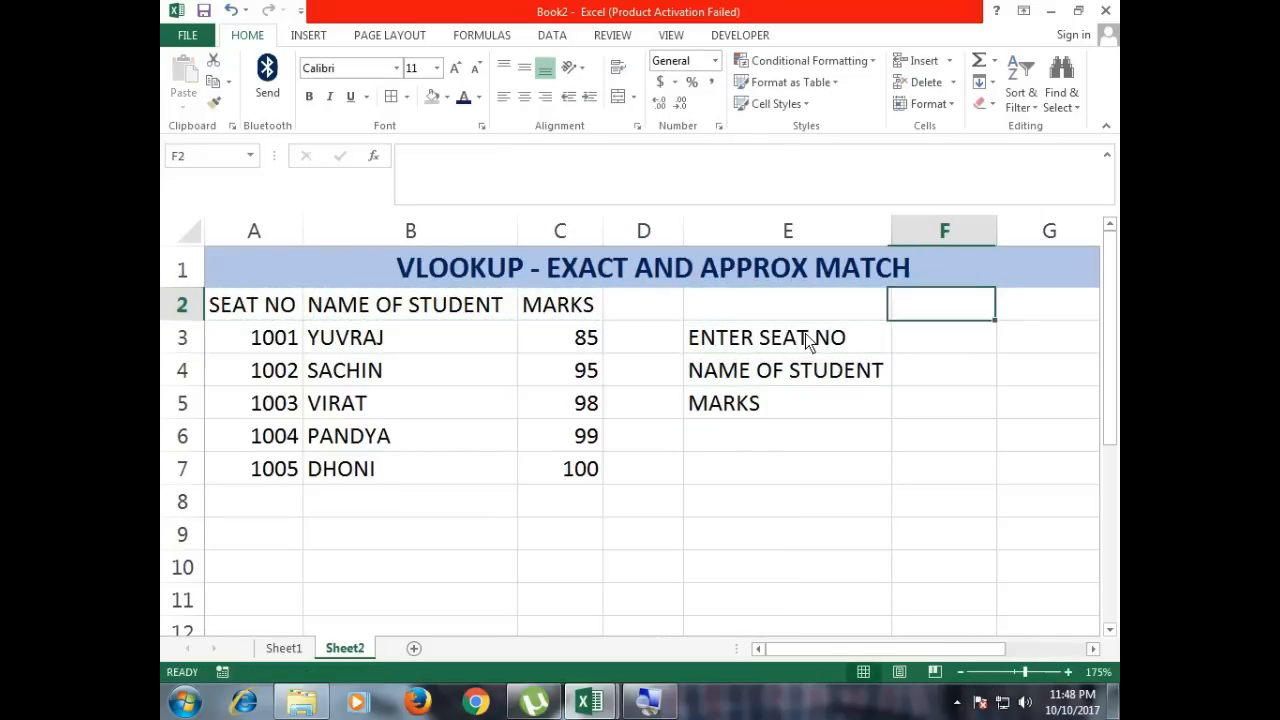
pyautogui.press('Down')
pyautogui.write('1001')
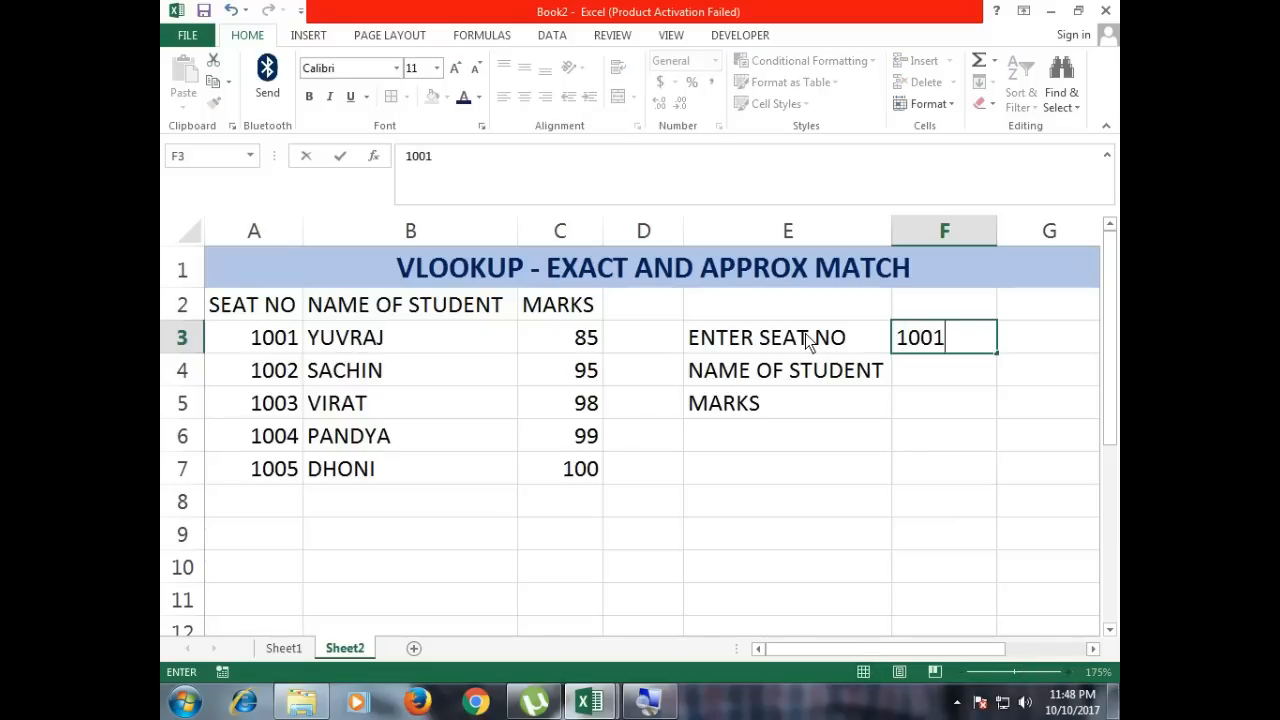
pyautogui.press('Return')
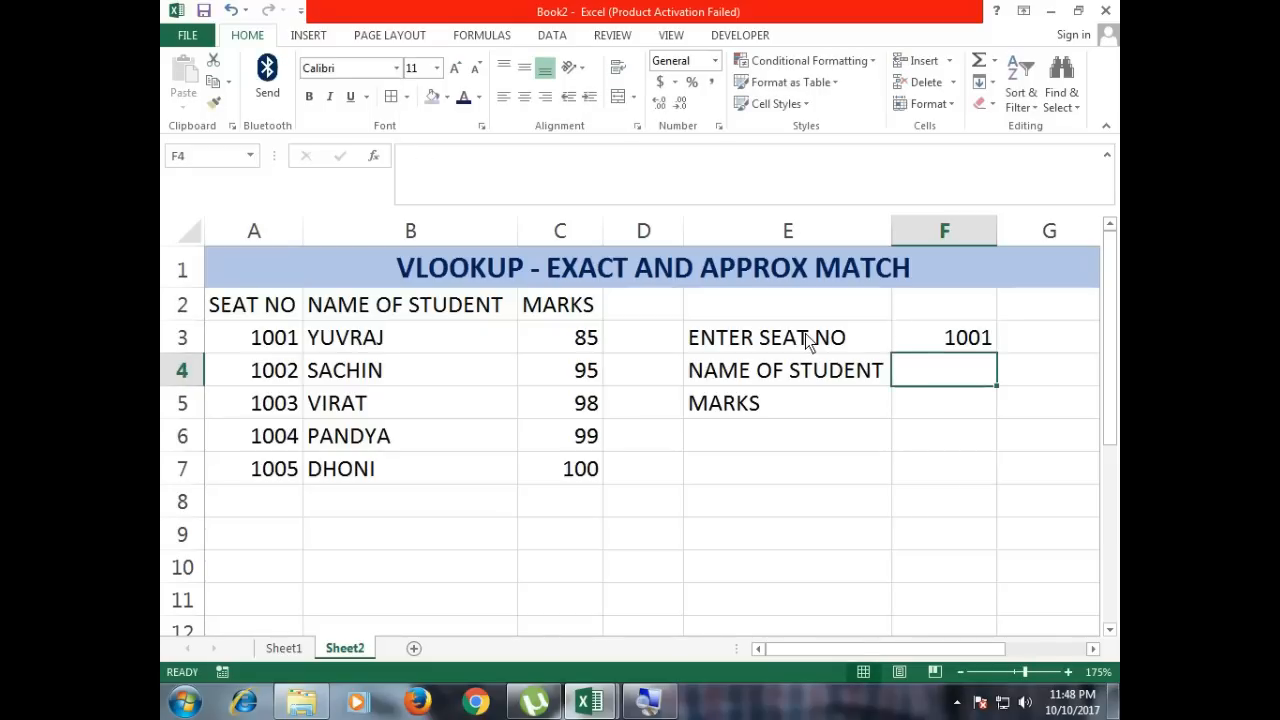
pyautogui.click(935, 348)
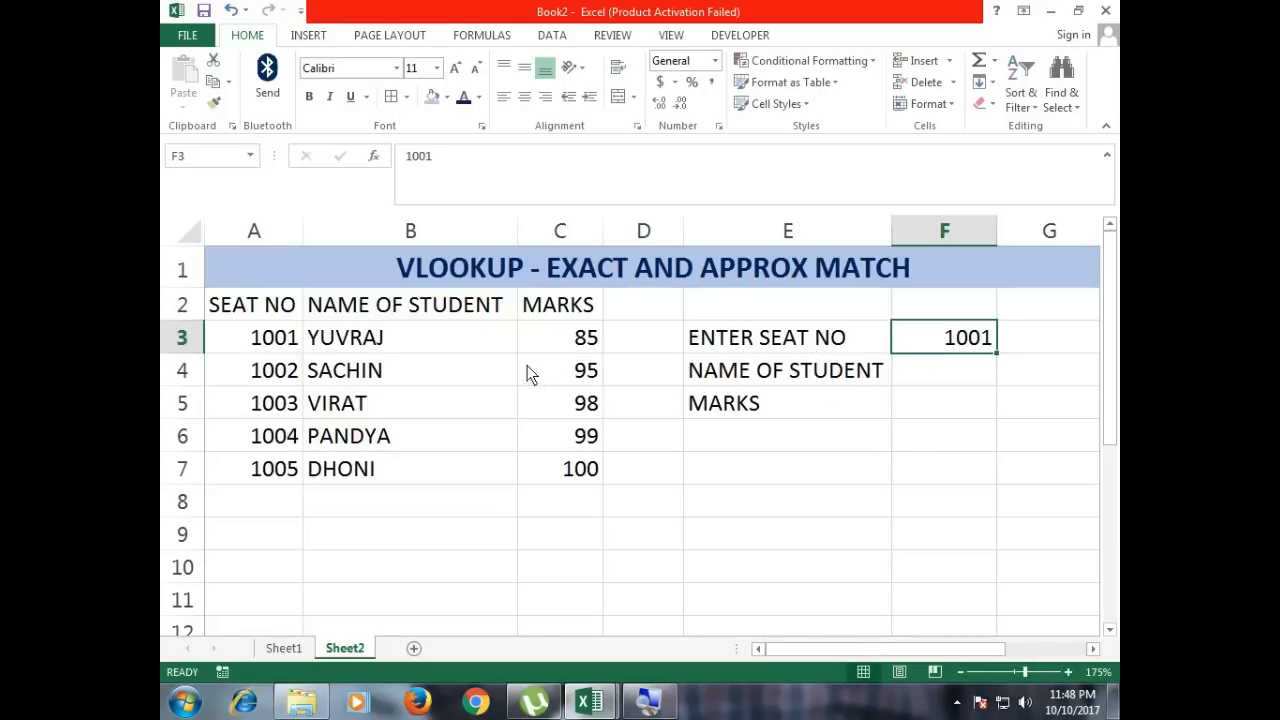
pyautogui.moveTo(300, 338); pyautogui.dragTo(412, 340)
pyautogui.moveTo(533, 340); pyautogui.dragTo(582, 340)
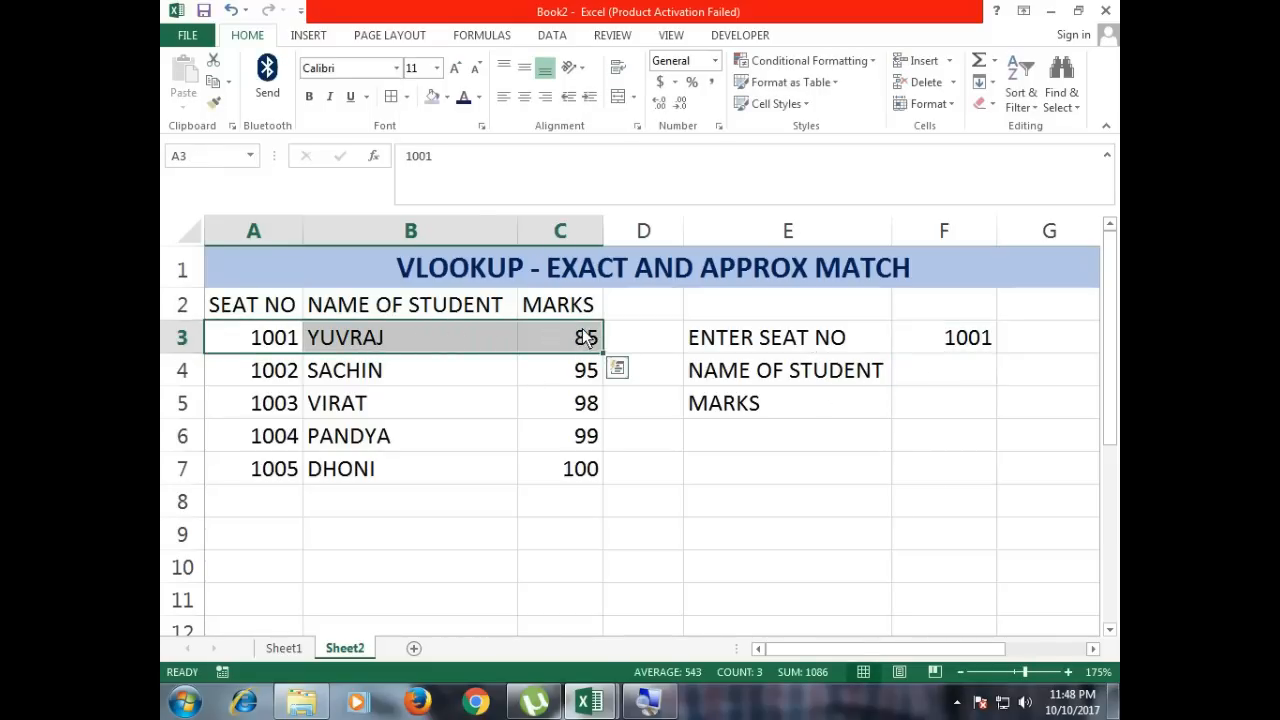
# Widen column F slightly
pyautogui.click(947, 378)
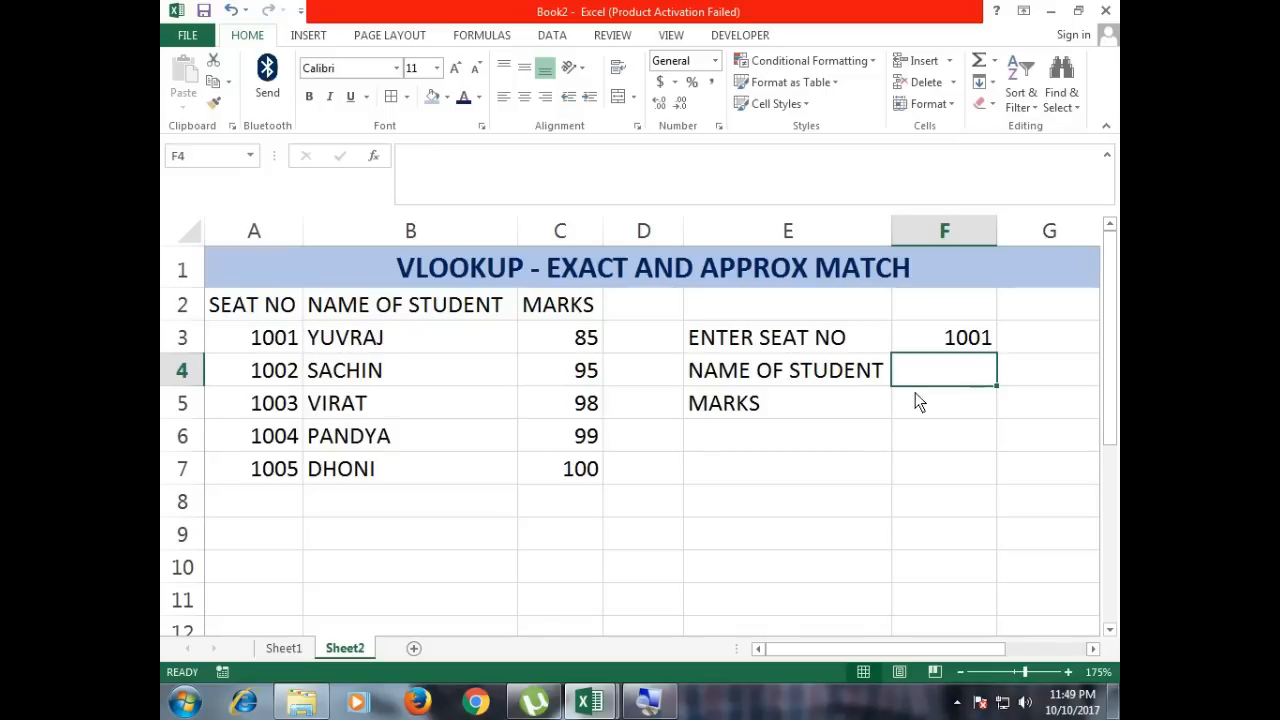
pyautogui.click(1093, 648)
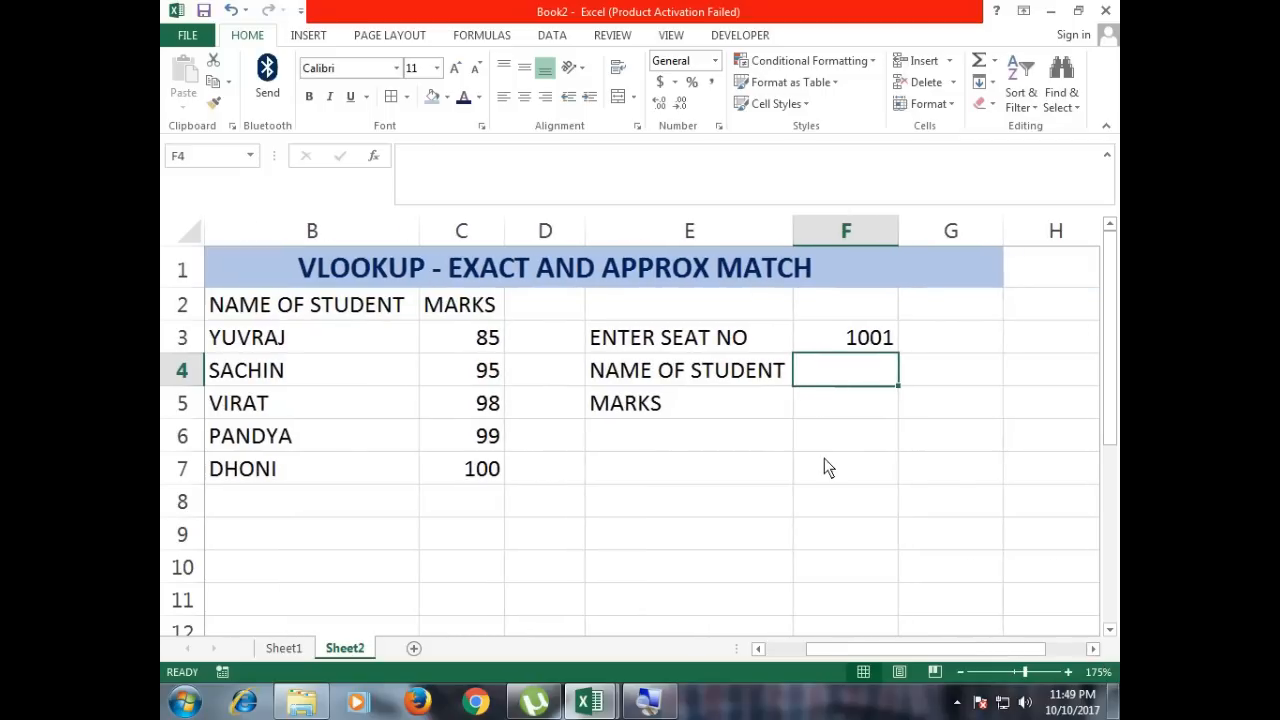
pyautogui.click(865, 405)
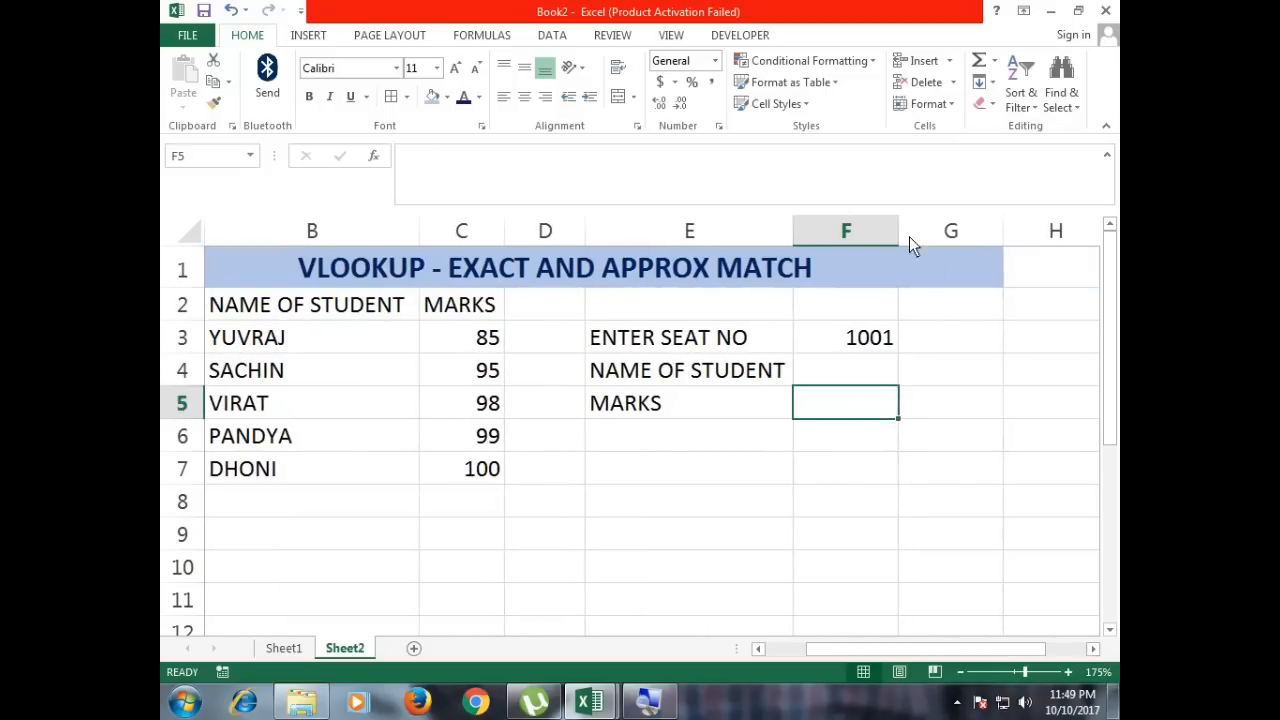
pyautogui.moveTo(897, 240); pyautogui.dragTo(907, 240)
pyautogui.click(868, 362)
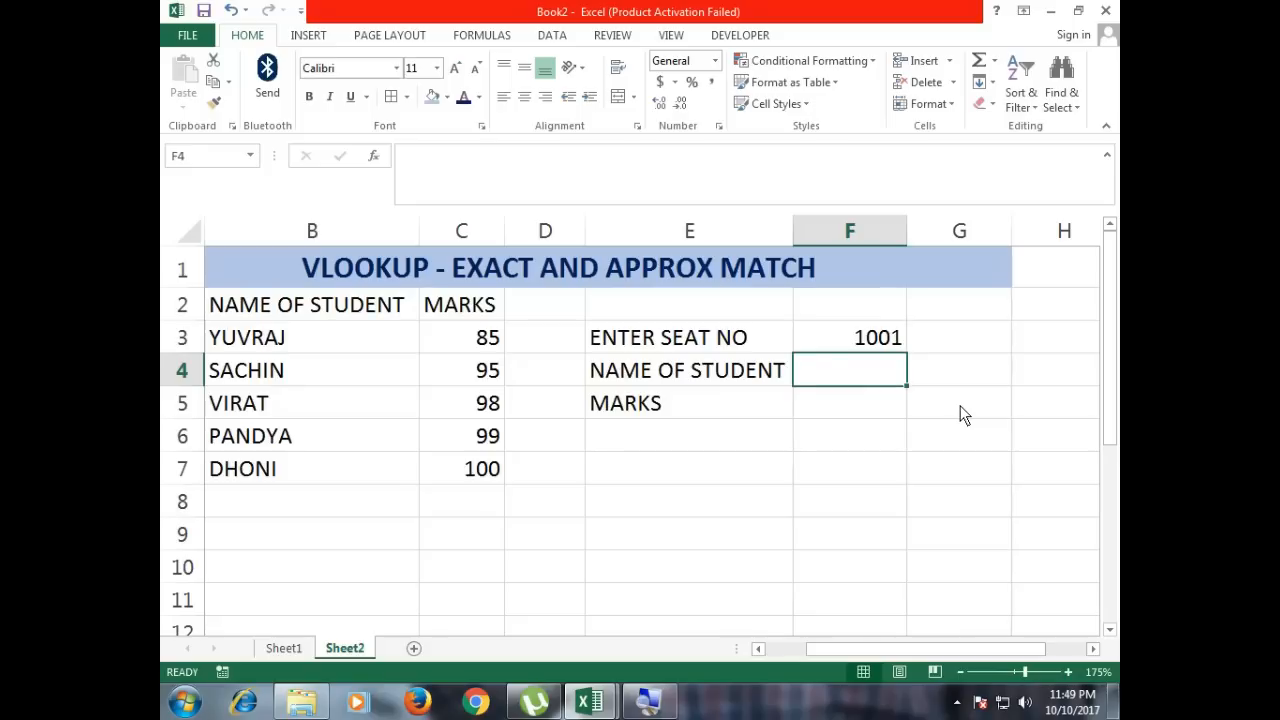
# Set the seat number in F3 to 1002
pyautogui.press('Up')
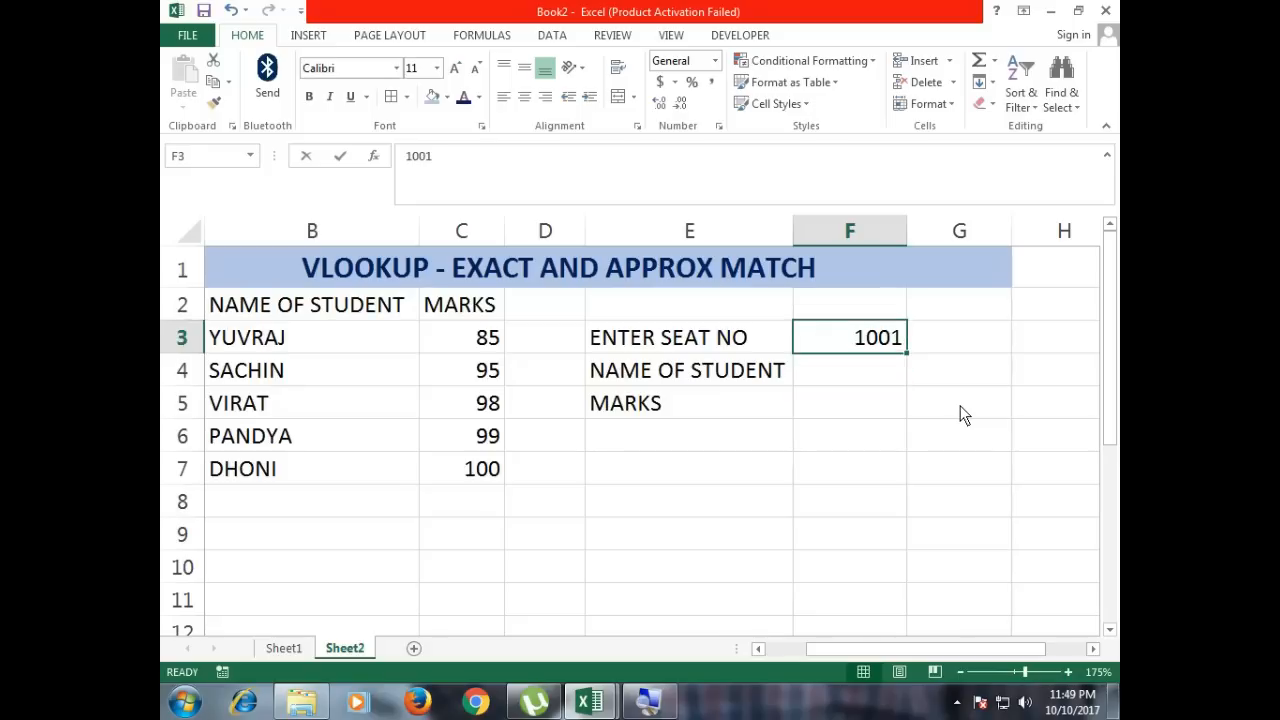
pyautogui.write('1002')
pyautogui.press('Return')
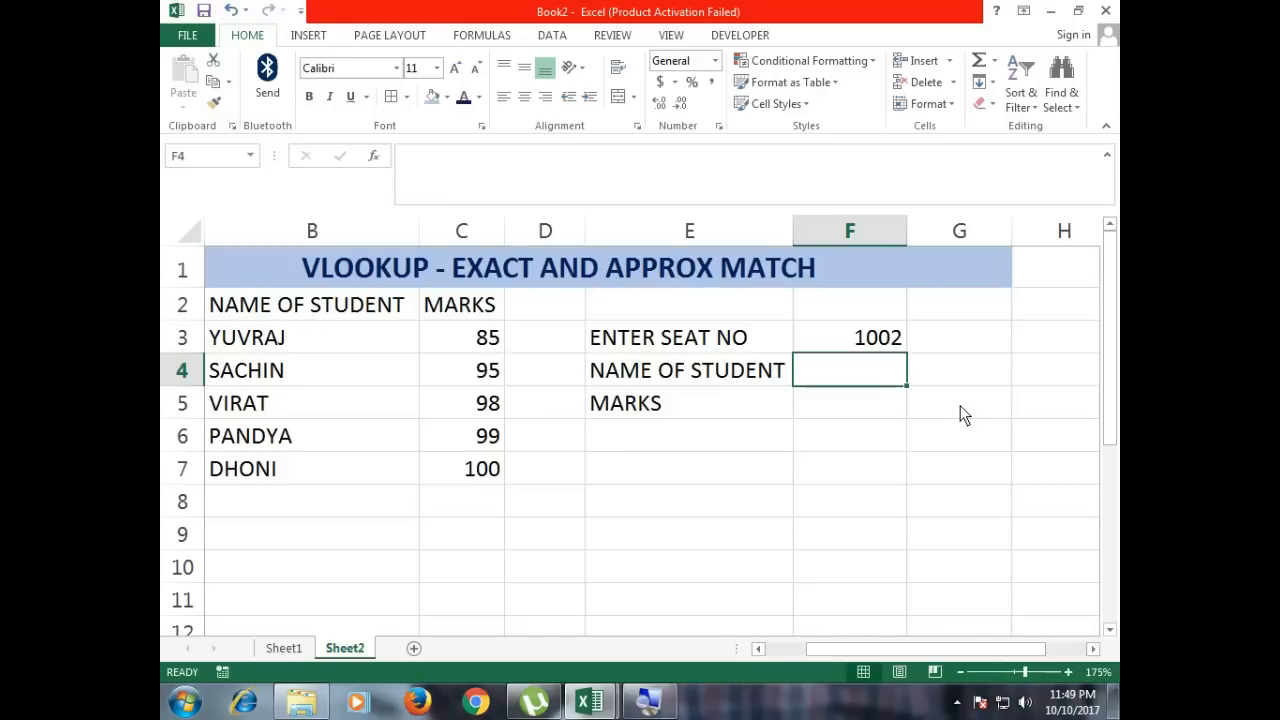
# Start a VLOOKUP formula in F4 with the seat number in F3 as the lookup value
pyautogui.write('=VLO')
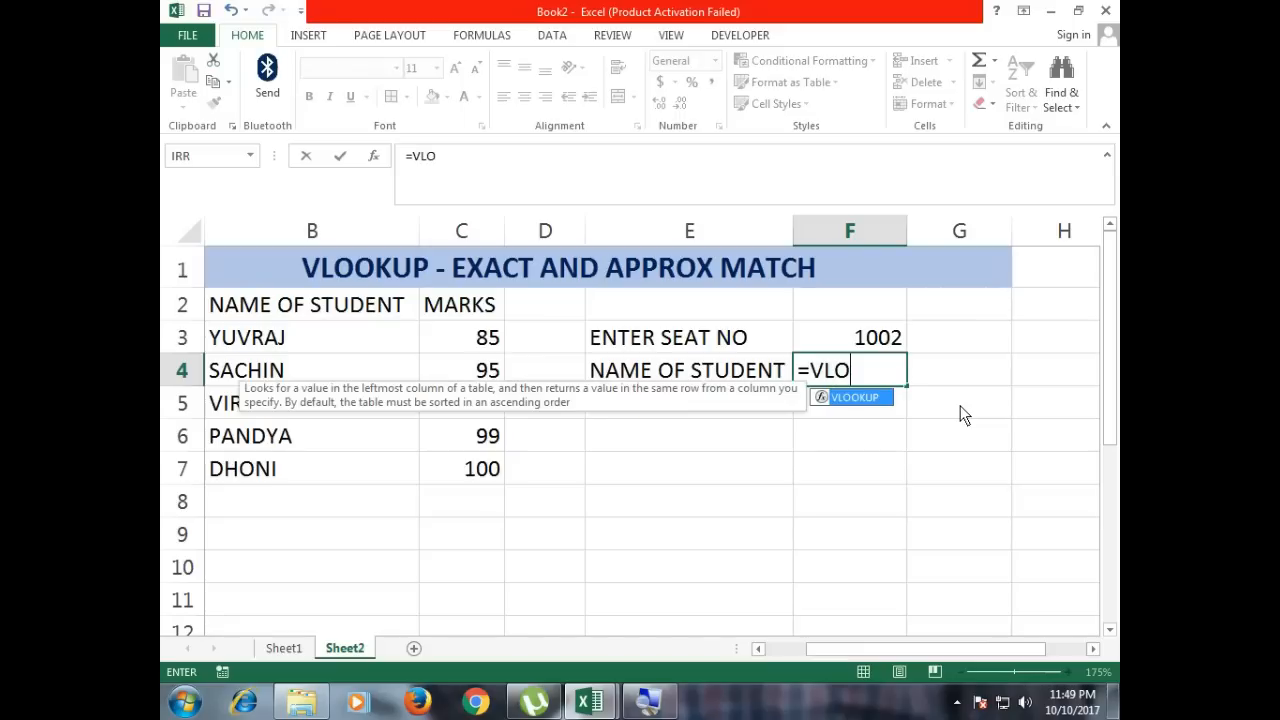
pyautogui.press('Tab')
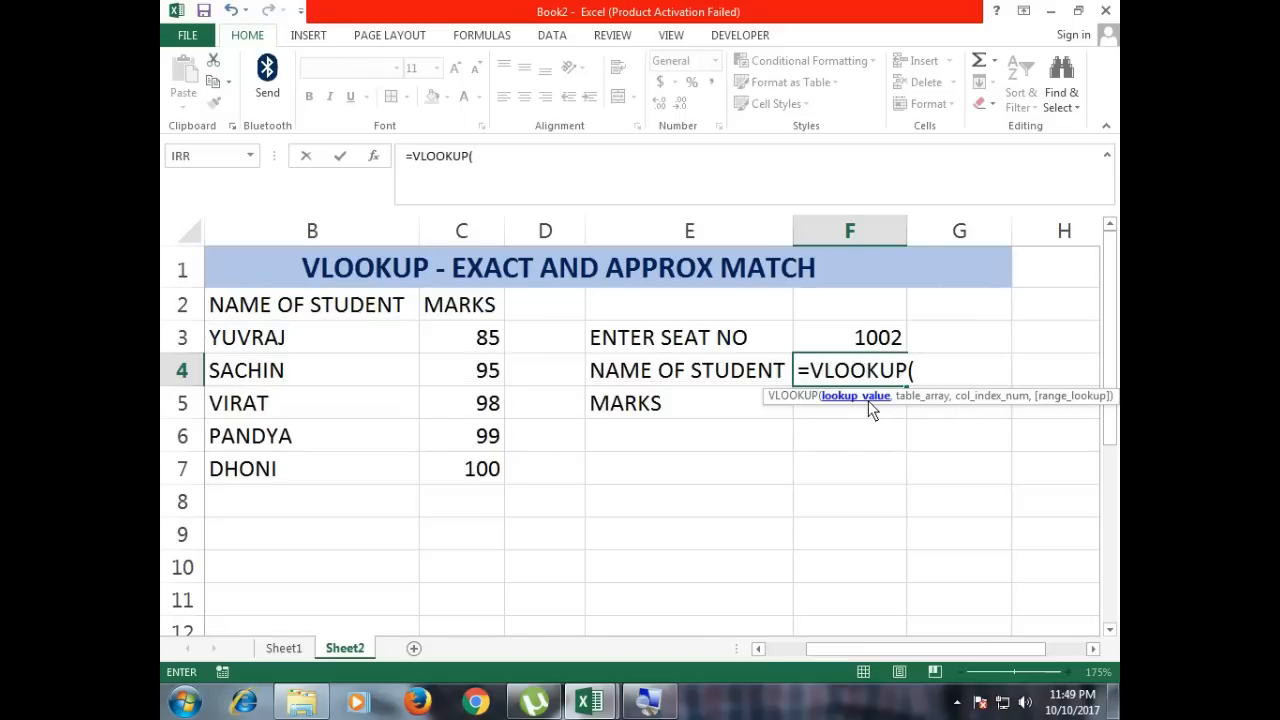
pyautogui.click(882, 340)
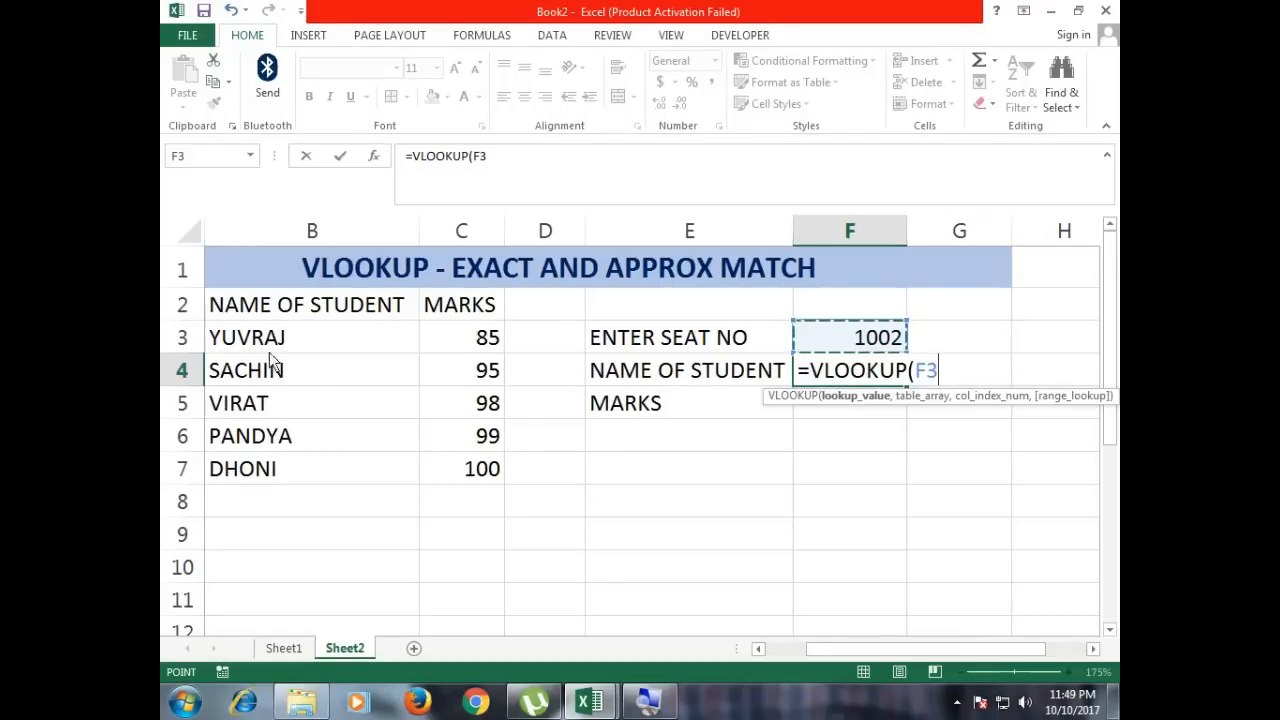
pyautogui.moveTo(269, 345); pyautogui.dragTo(168, 350)
pyautogui.moveTo(237, 309); pyautogui.dragTo(262, 472)
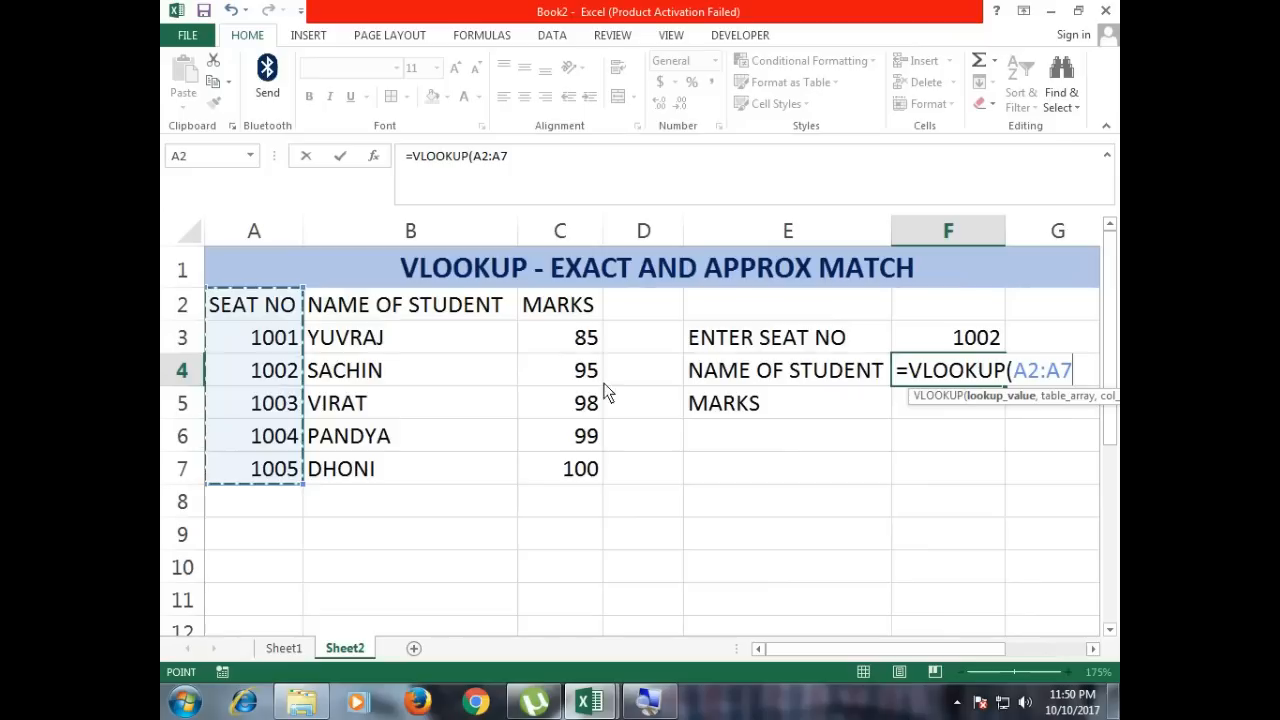
pyautogui.click(978, 343)
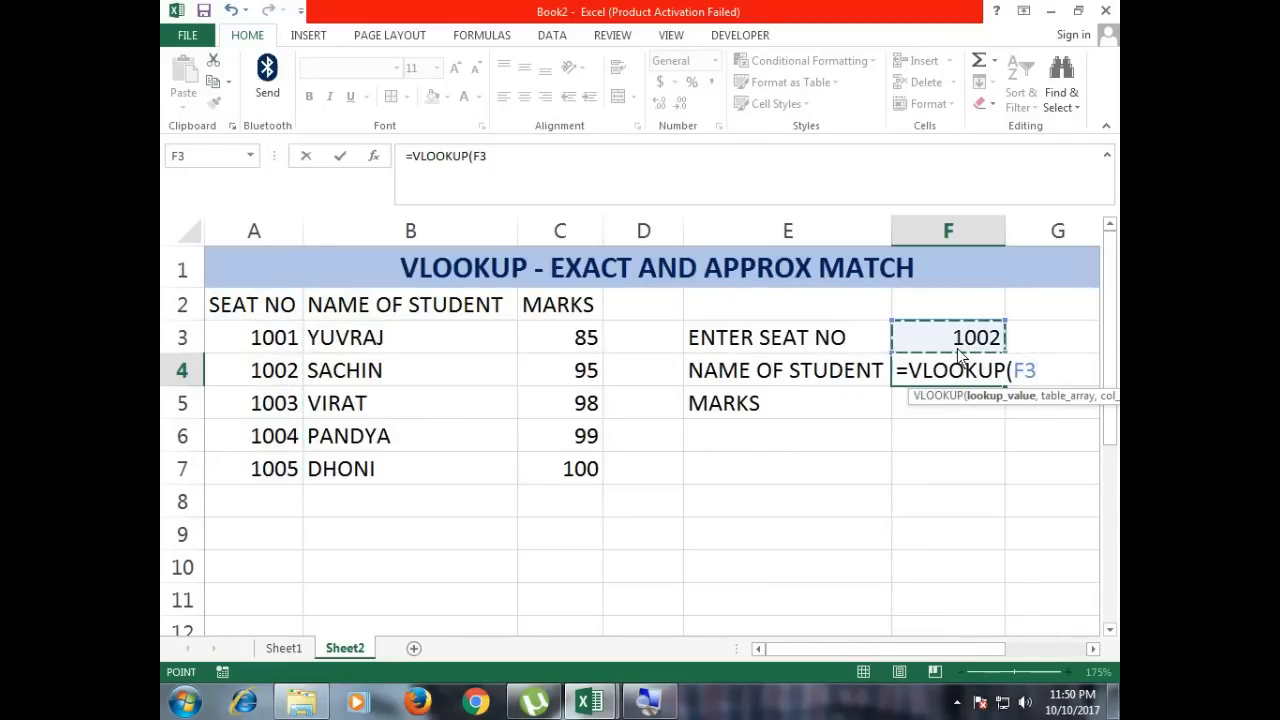
pyautogui.write(',')
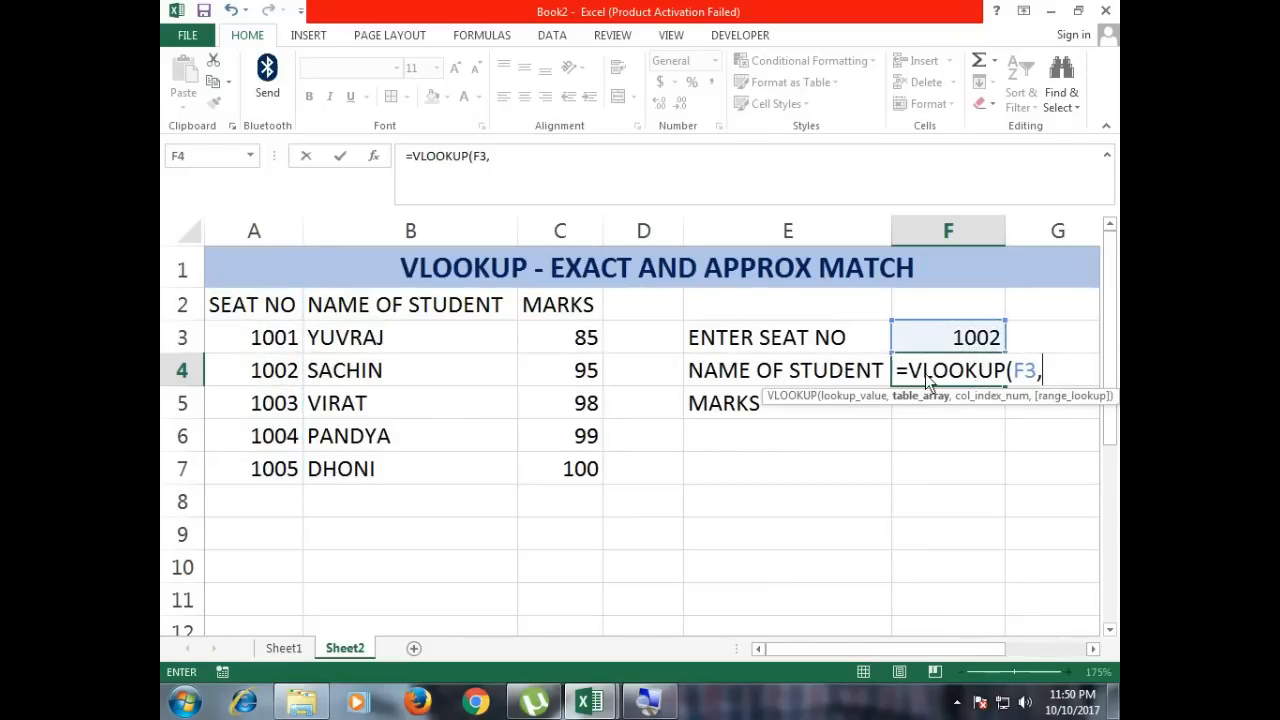
# Set the table array of the F4 formula to the student table A2:C7
pyautogui.moveTo(278, 312); pyautogui.dragTo(562, 472)
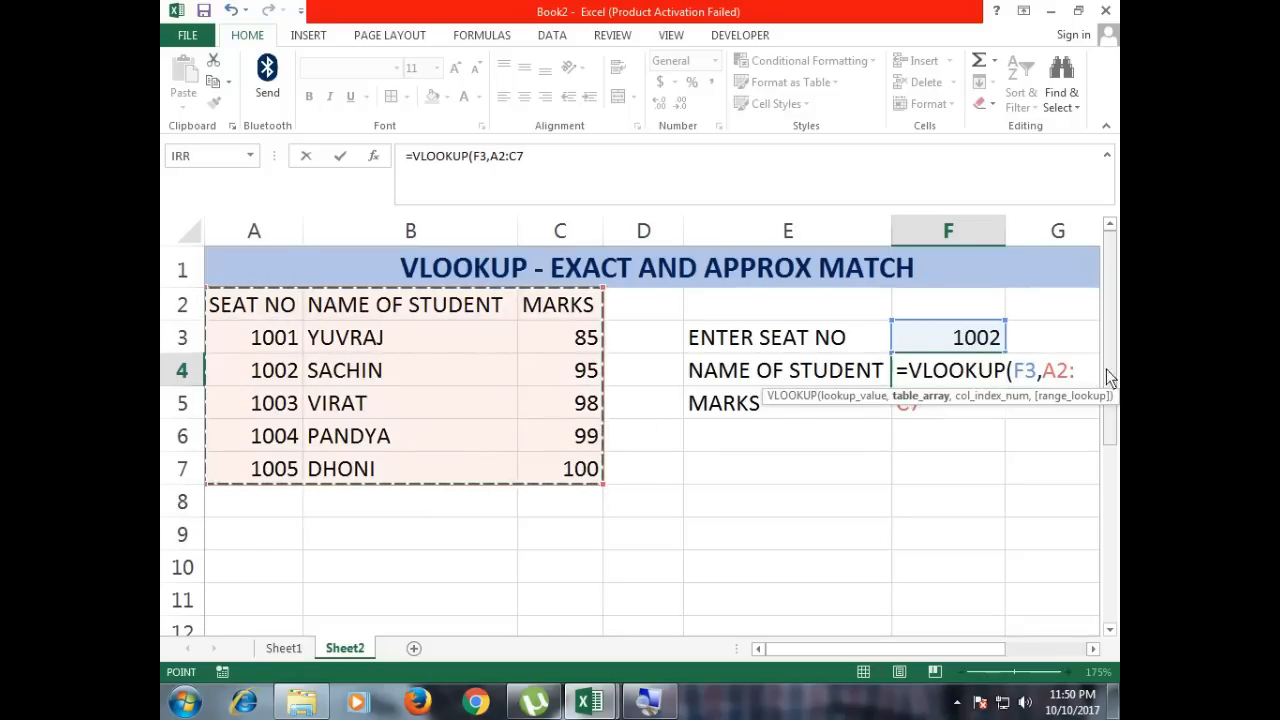
pyautogui.click(1092, 648)
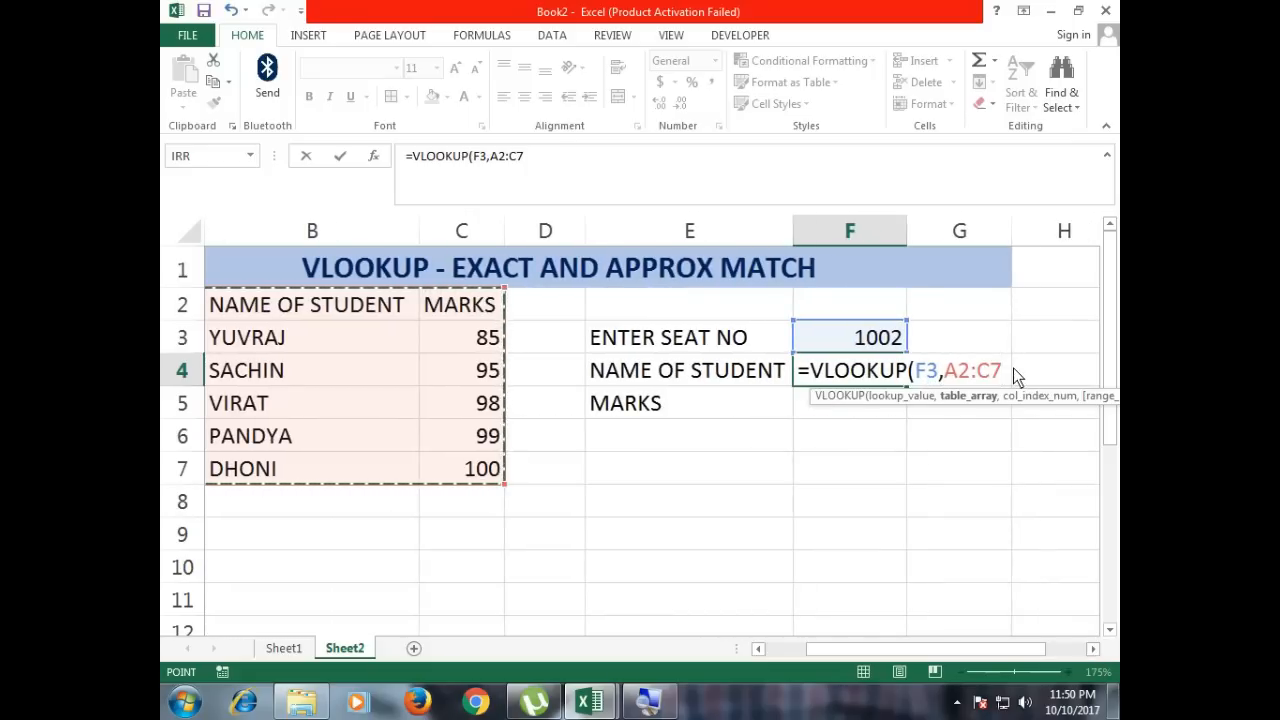
pyautogui.write(',')
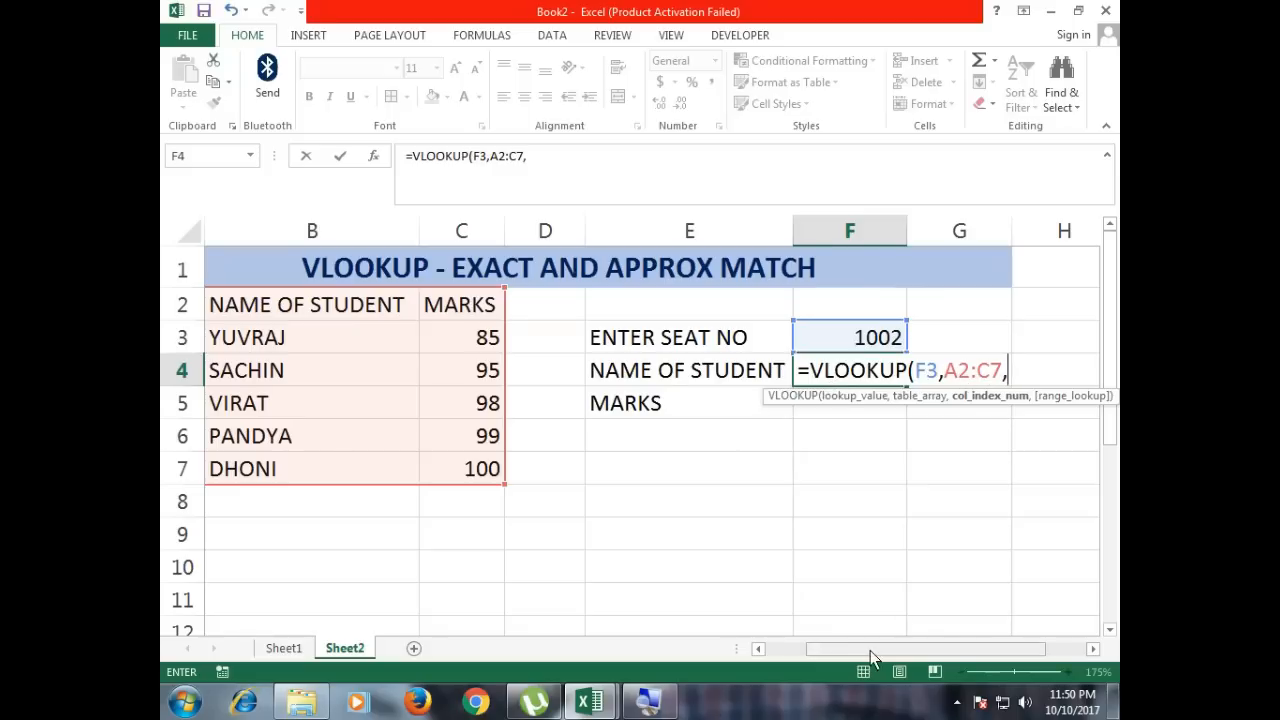
pyautogui.click(758, 648)
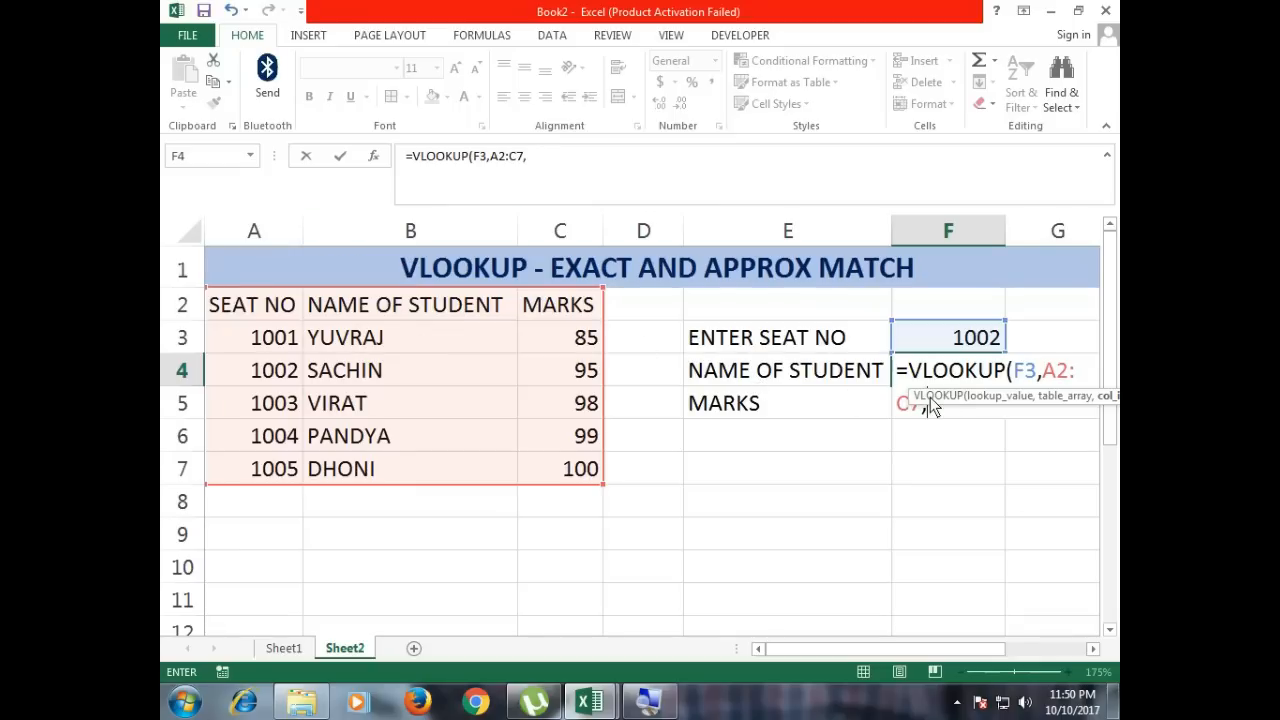
pyautogui.click(1092, 649)
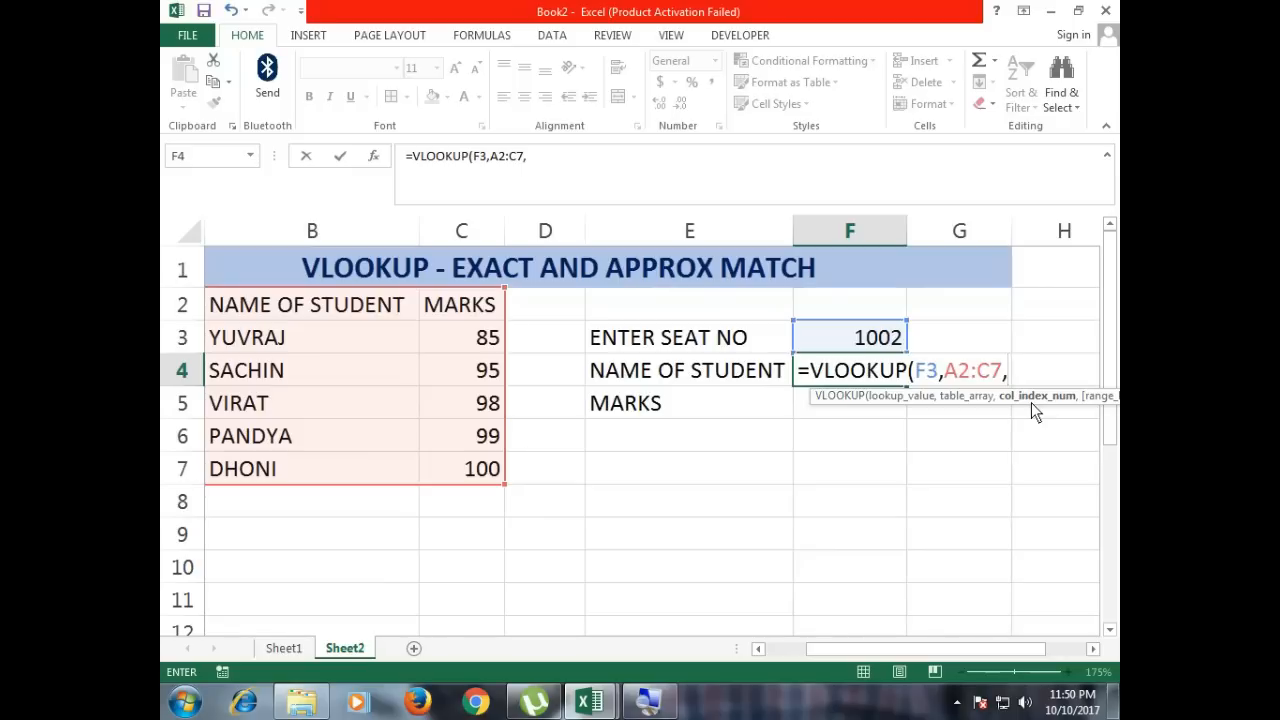
# Complete the F4 formula with column index 2 and 0 for an exact match, and enter it
pyautogui.write('2')
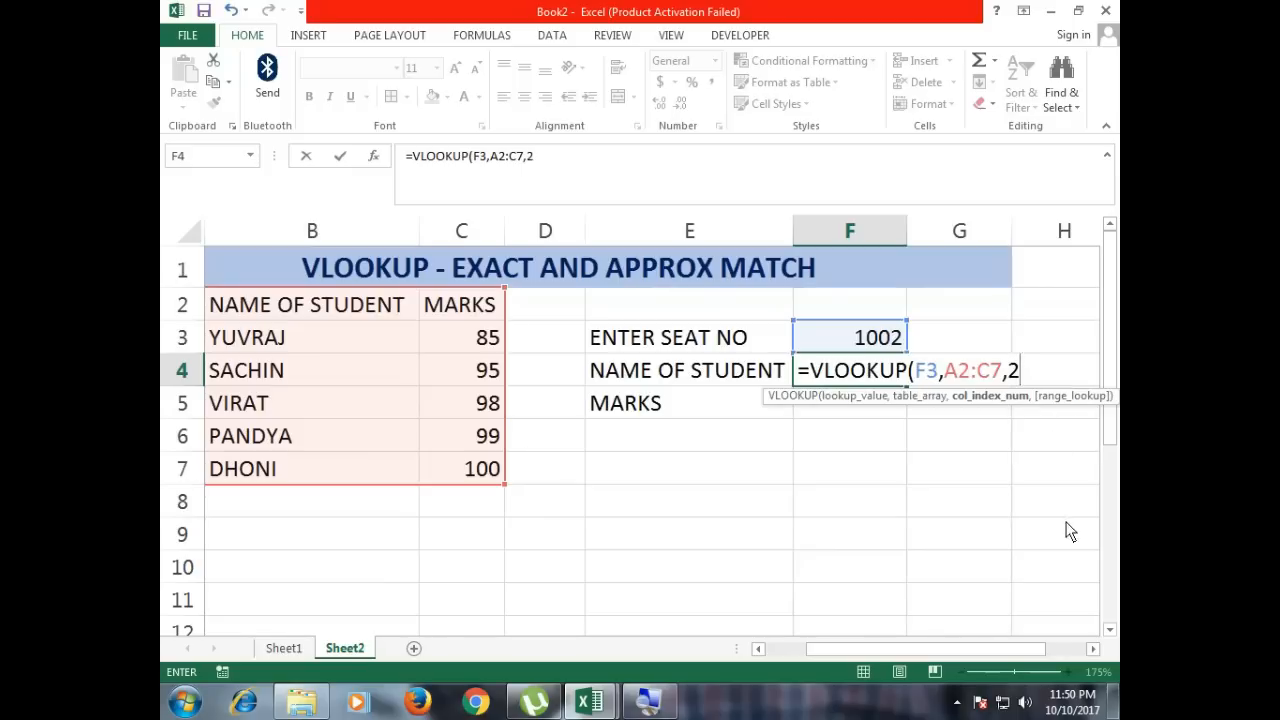
pyautogui.write(',')
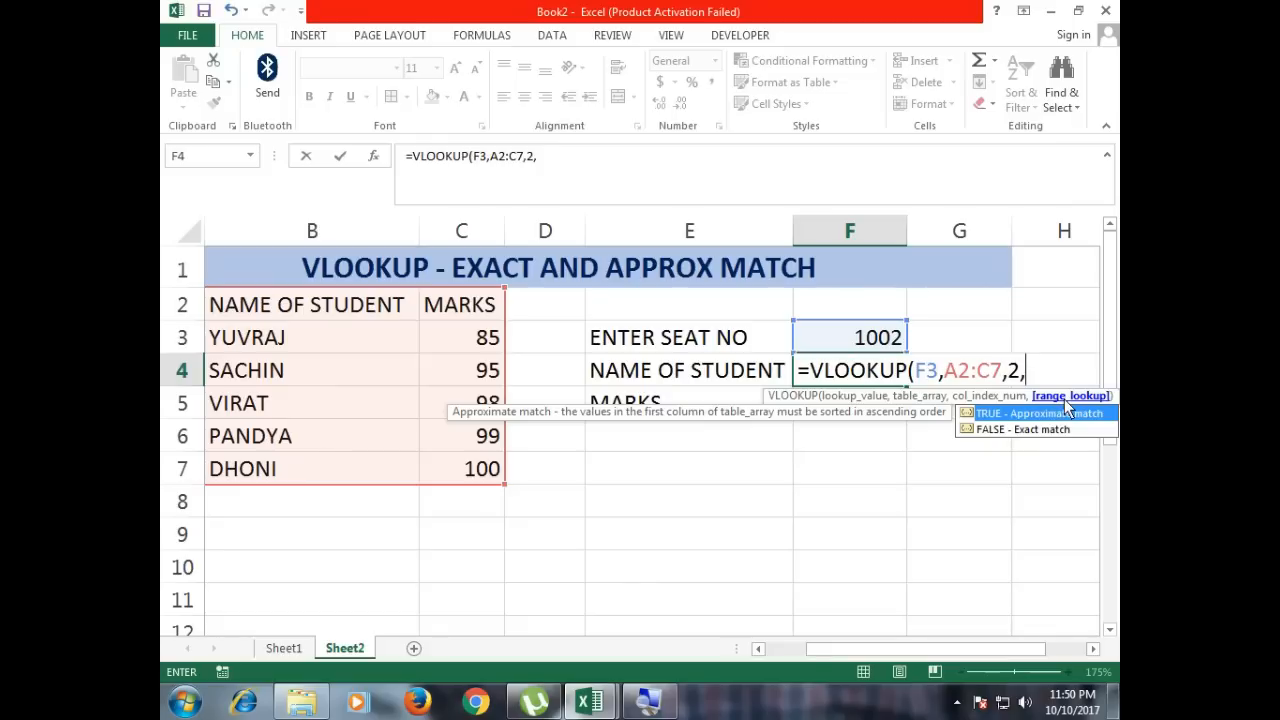
pyautogui.press('Down')
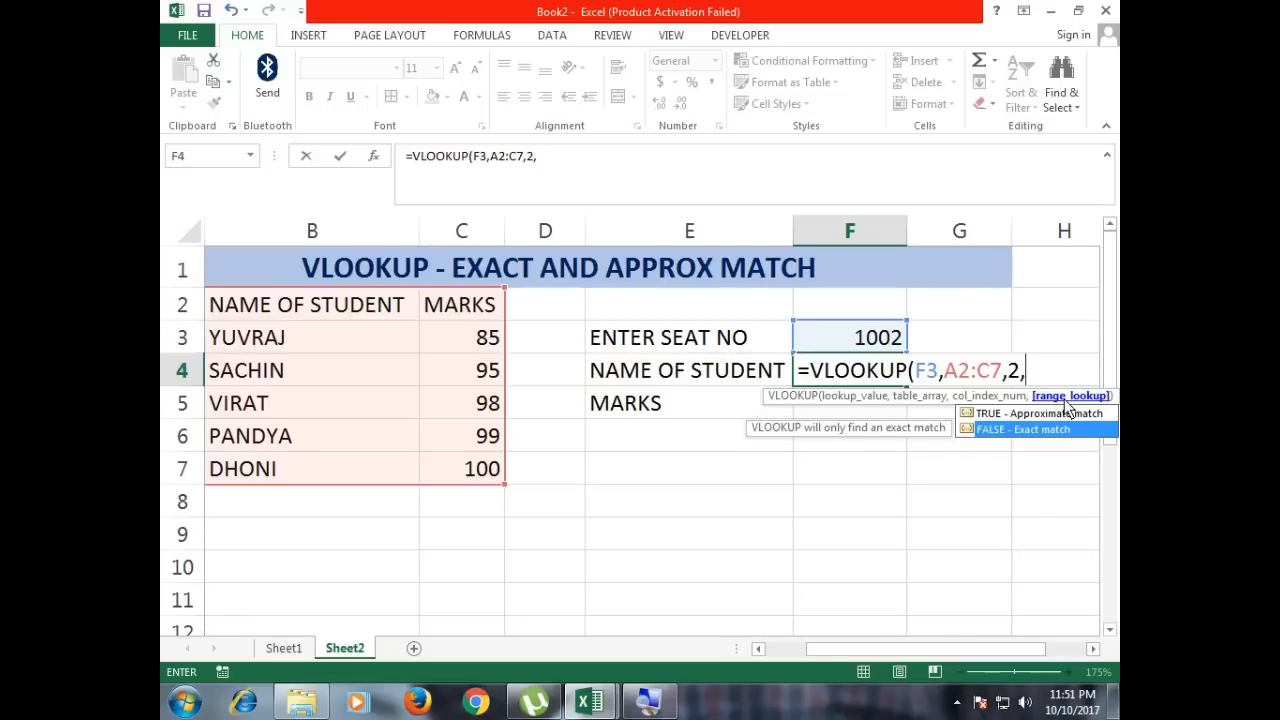
pyautogui.write('0')
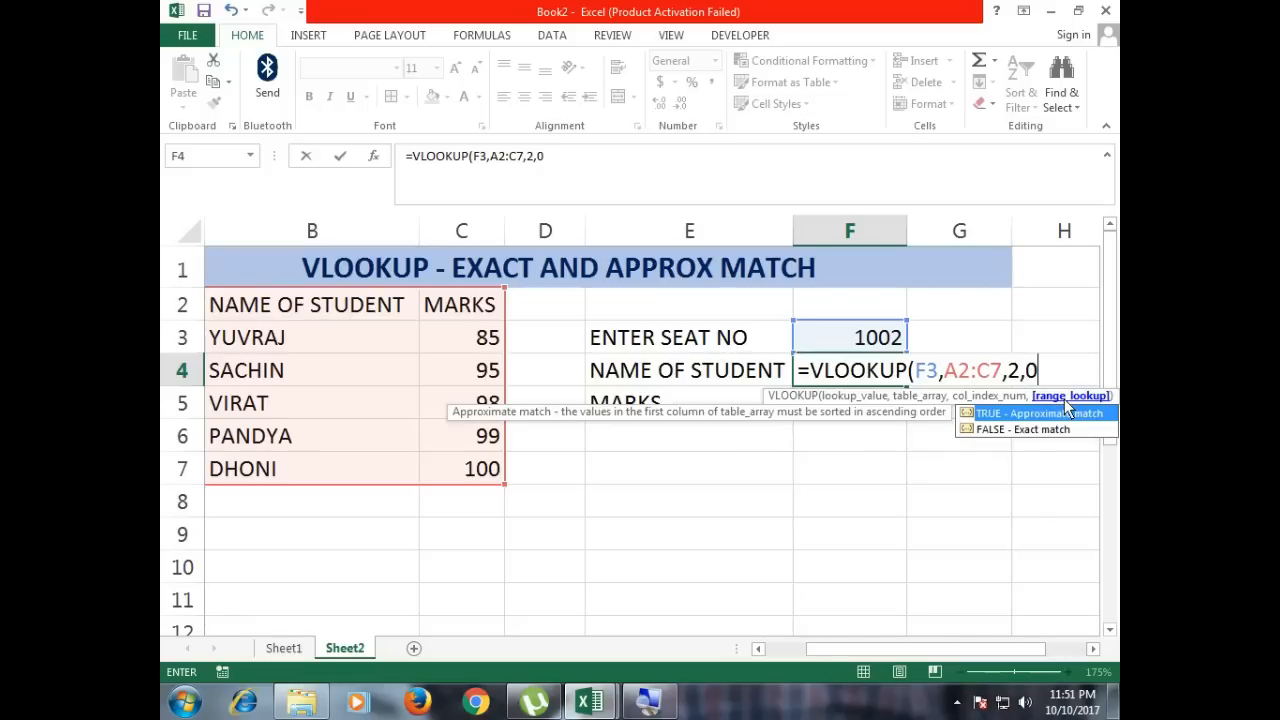
pyautogui.press('BackSpace')
pyautogui.write('0')
pyautogui.press('Down')
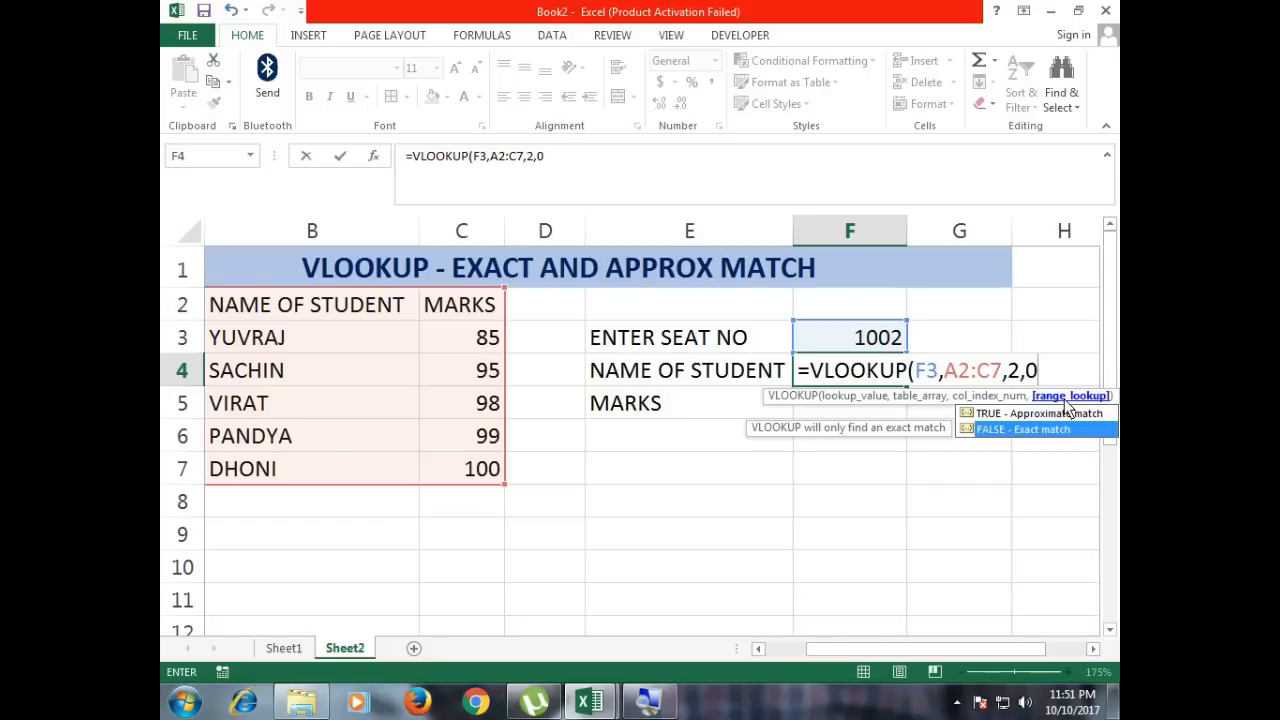
pyautogui.write(')')
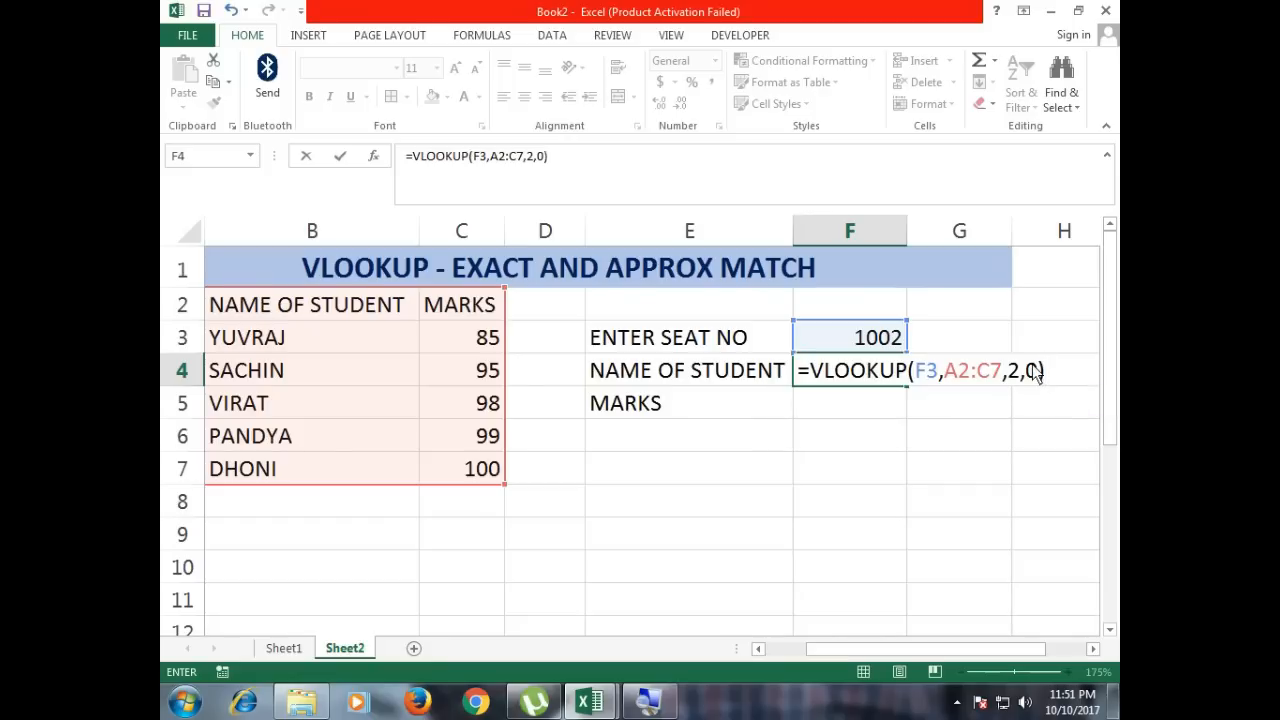
pyautogui.hotkey('ctrl', 'Return')
pyautogui.press('Return')
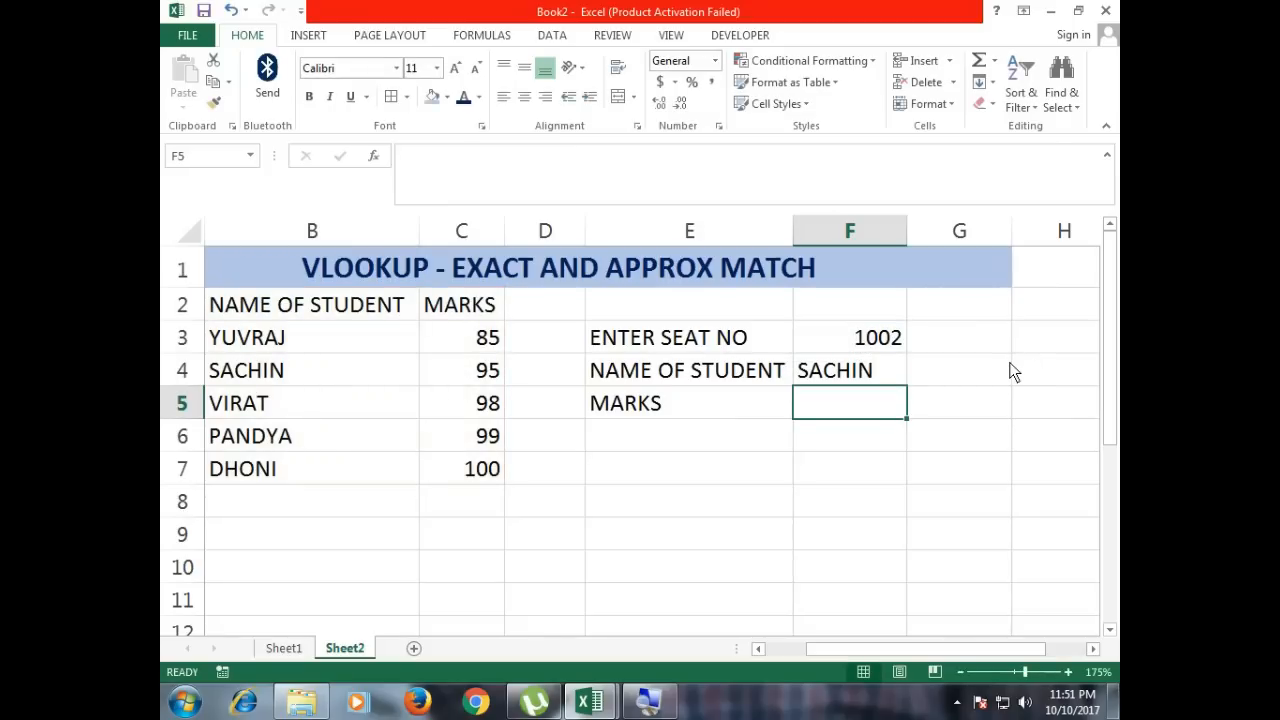
# Name the student table range A2:C7 st_list
pyautogui.keyDown('ctrl'); pyautogui.scroll(-1, 890, 448); pyautogui.keyUp('ctrl')
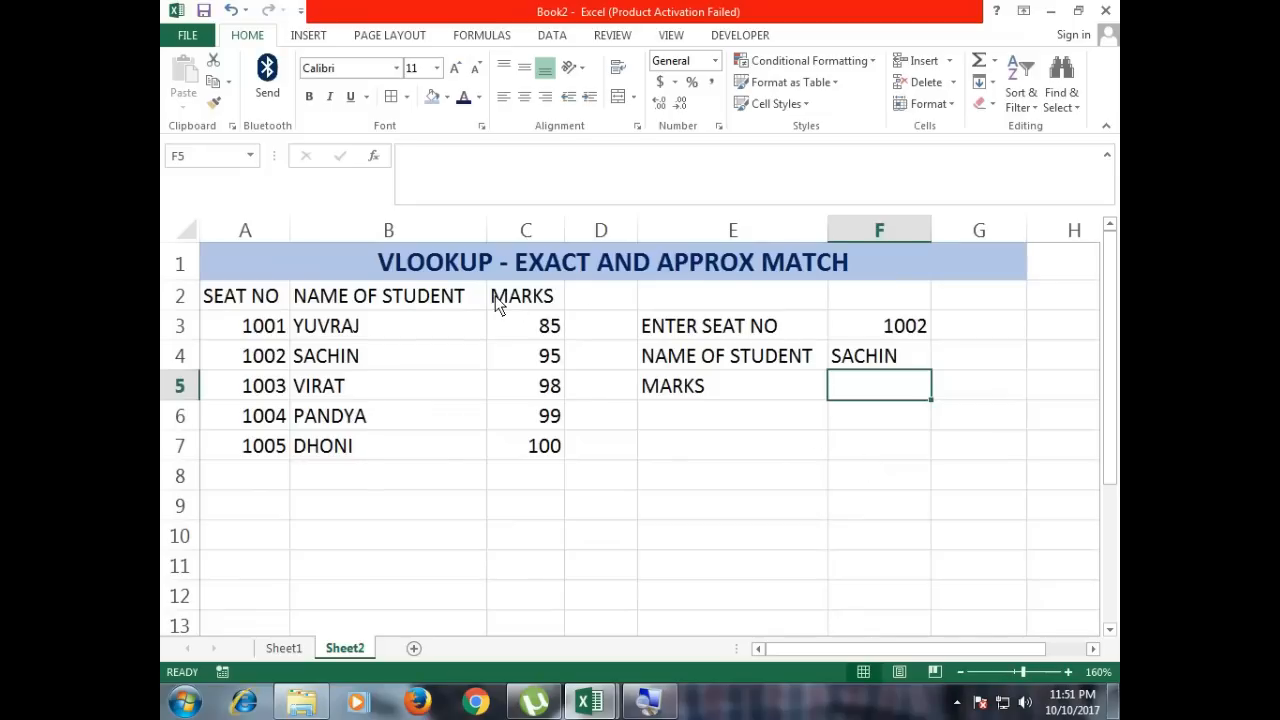
pyautogui.moveTo(240, 308); pyautogui.dragTo(535, 462)
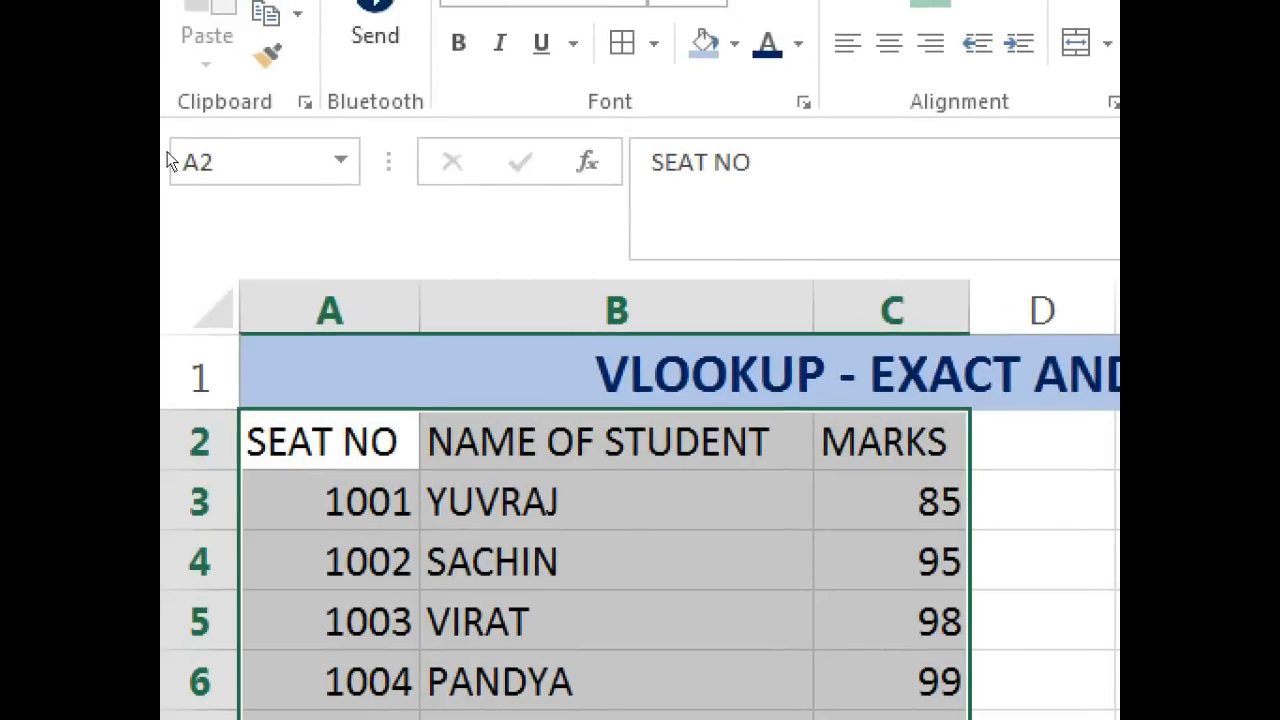
pyautogui.click(222, 166)
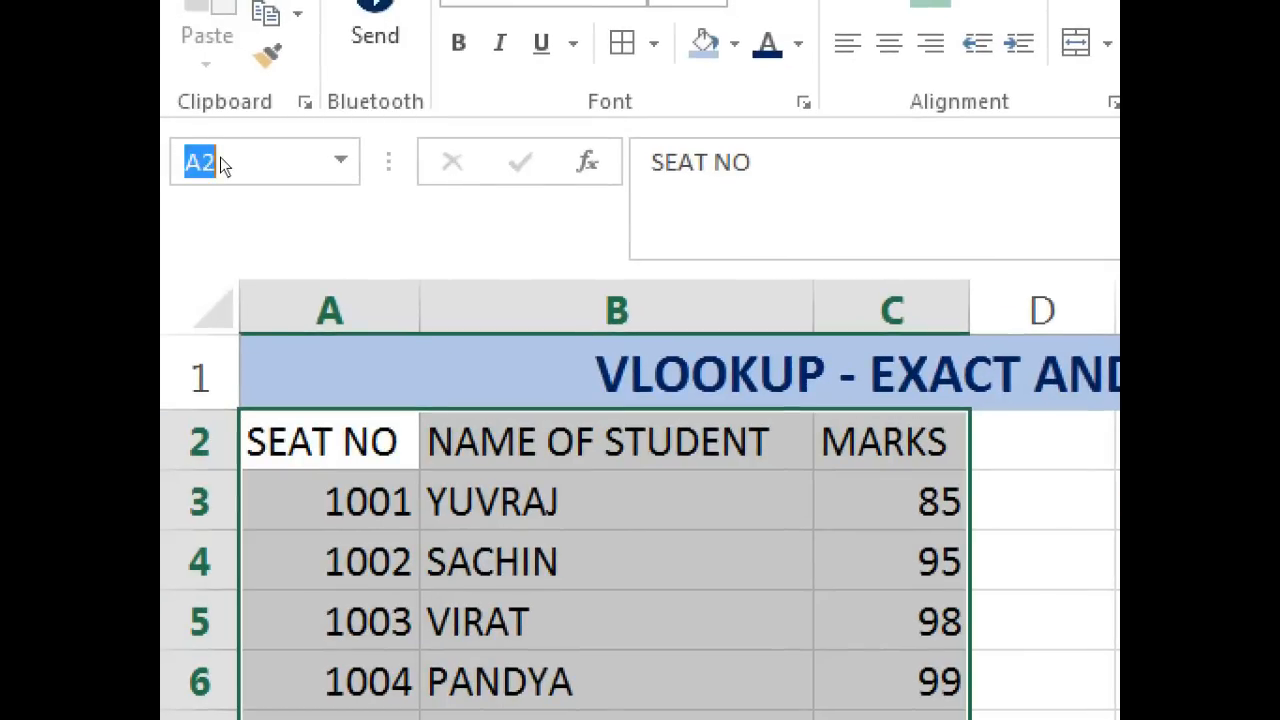
pyautogui.write('st_')
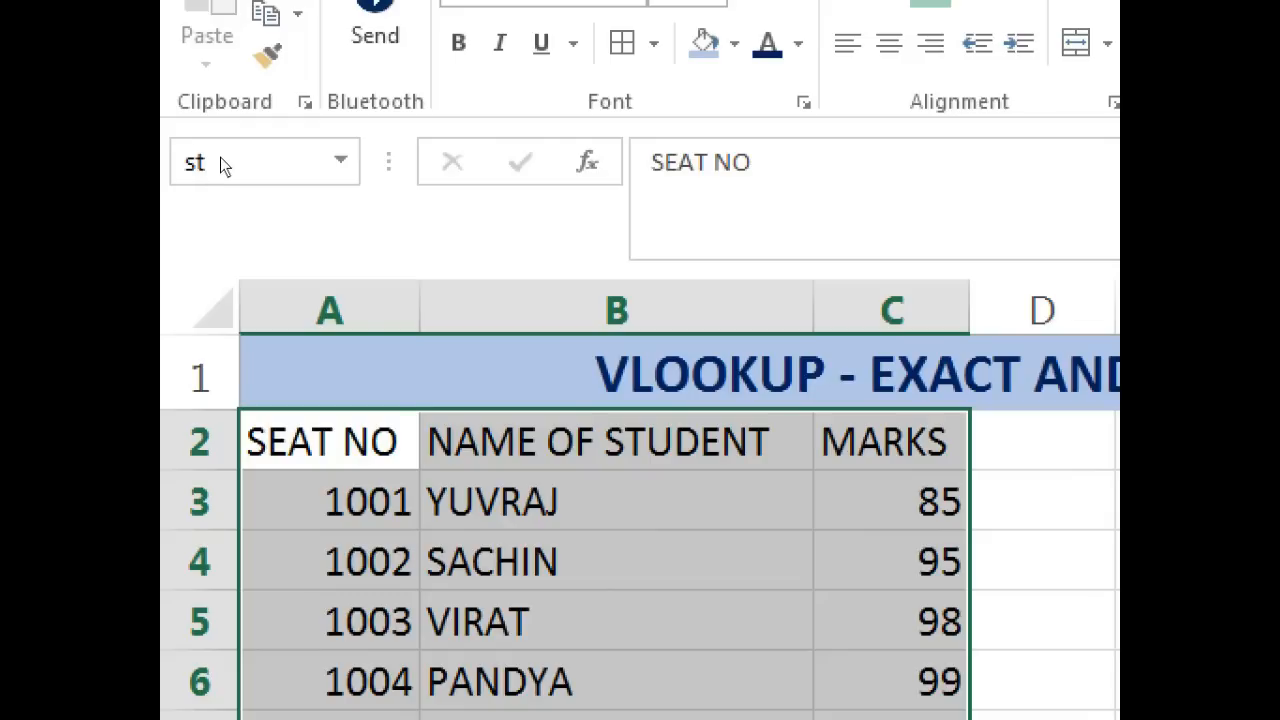
pyautogui.write('list')
pyautogui.press('Return')
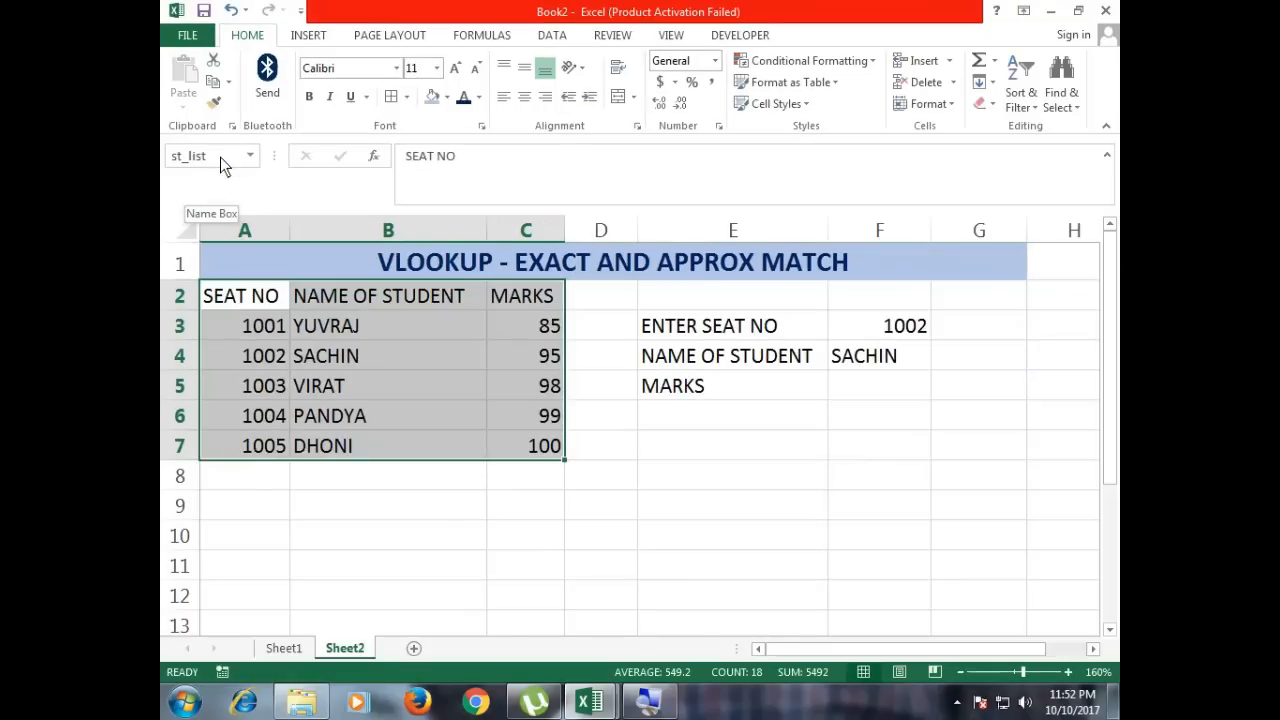
# Start a VLOOKUP formula in F5, beside MARKS, with F3 as the lookup value
pyautogui.click(914, 391)
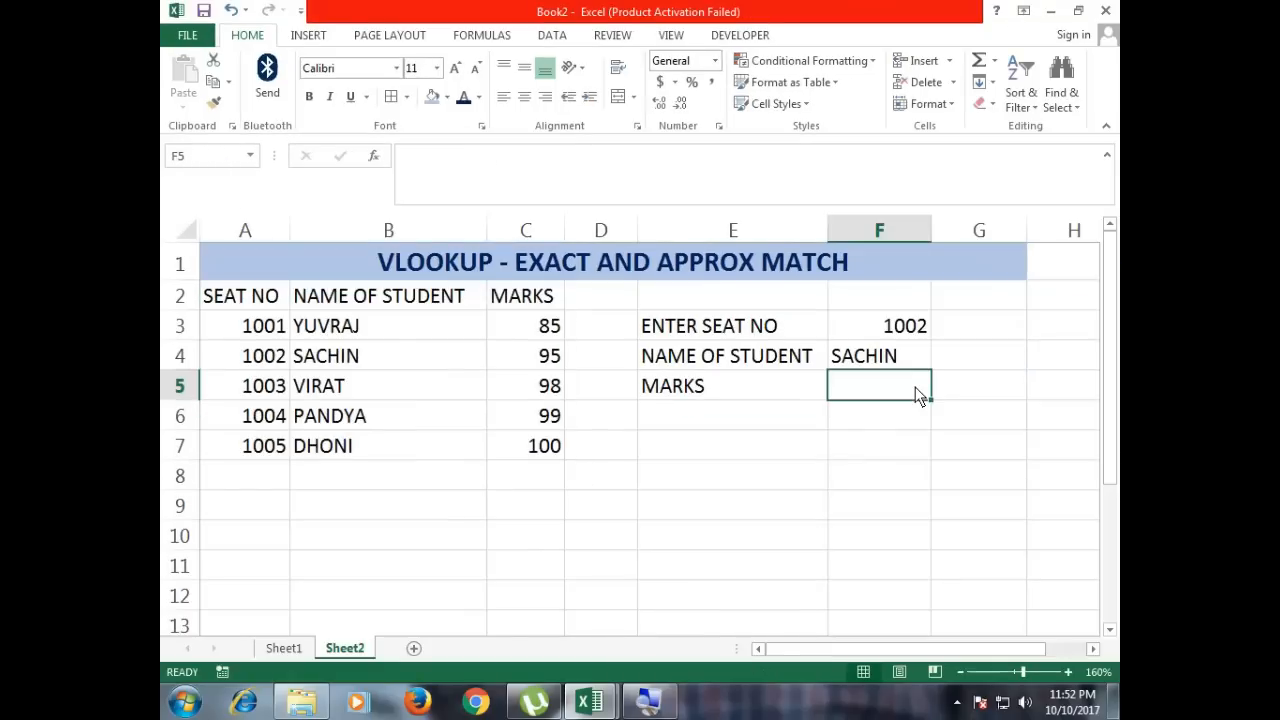
pyautogui.write('=vlo')
pyautogui.press('Tab')
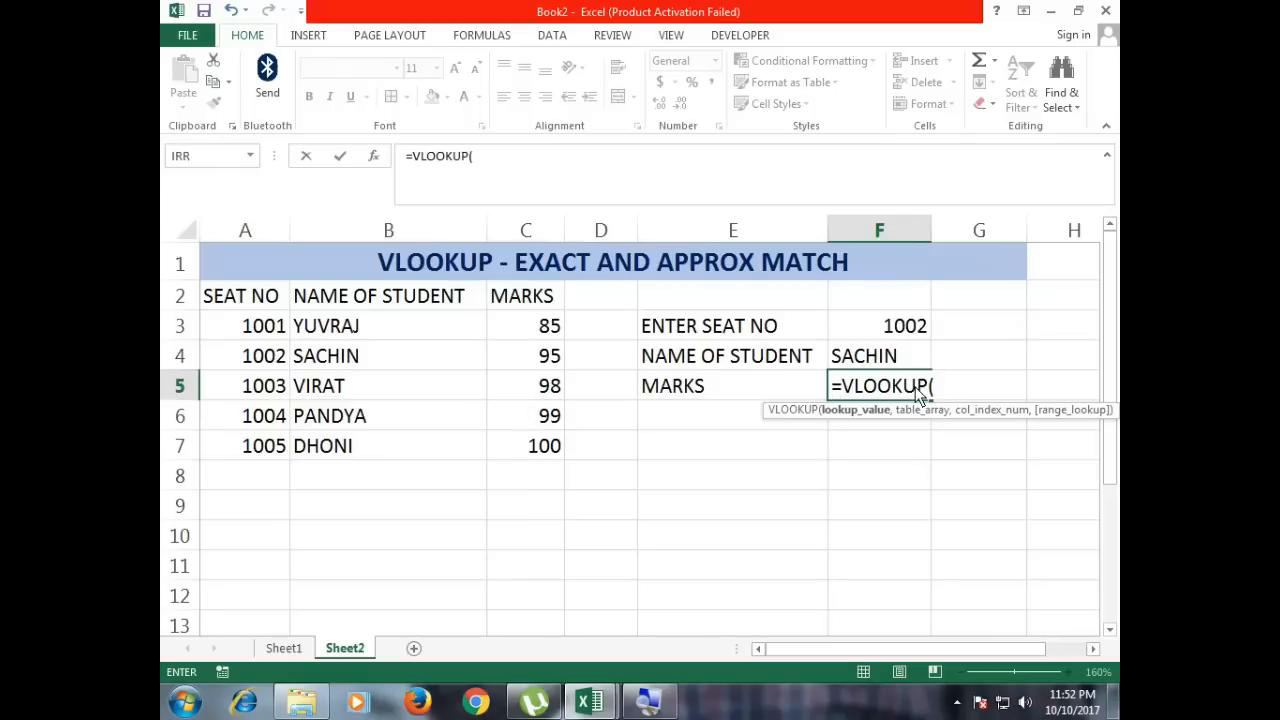
pyautogui.click(918, 330)
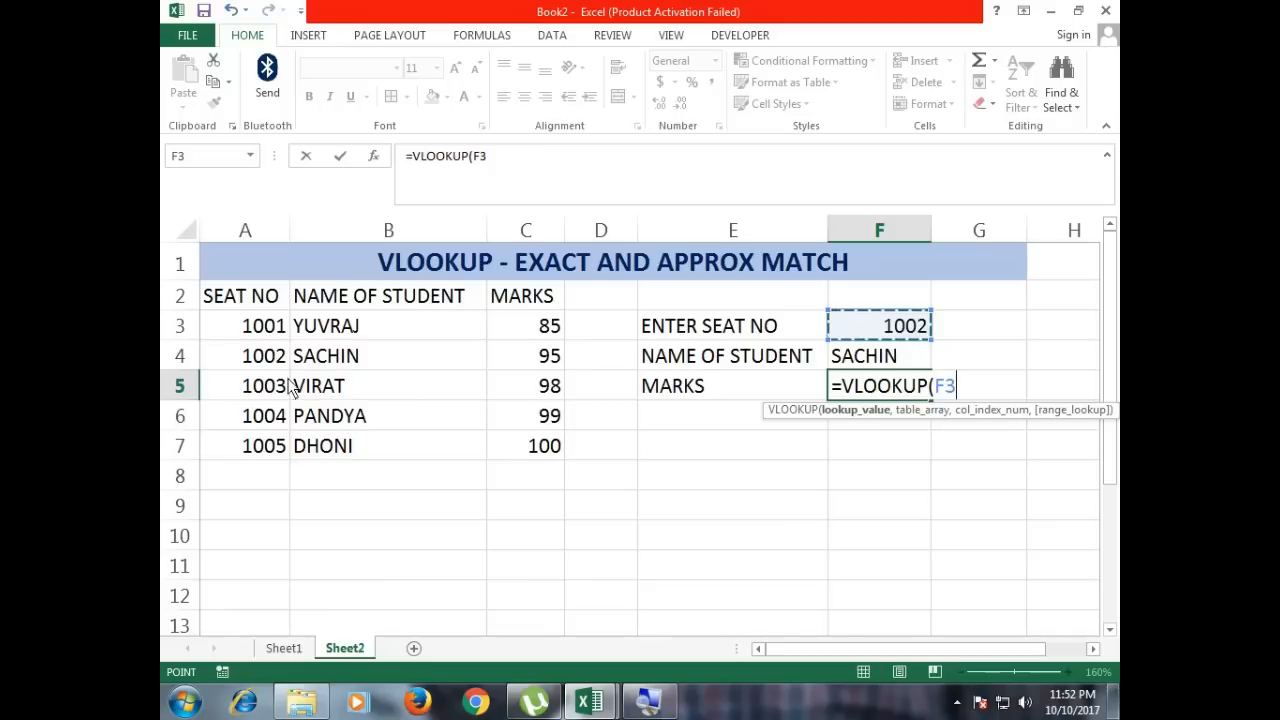
pyautogui.write(',')
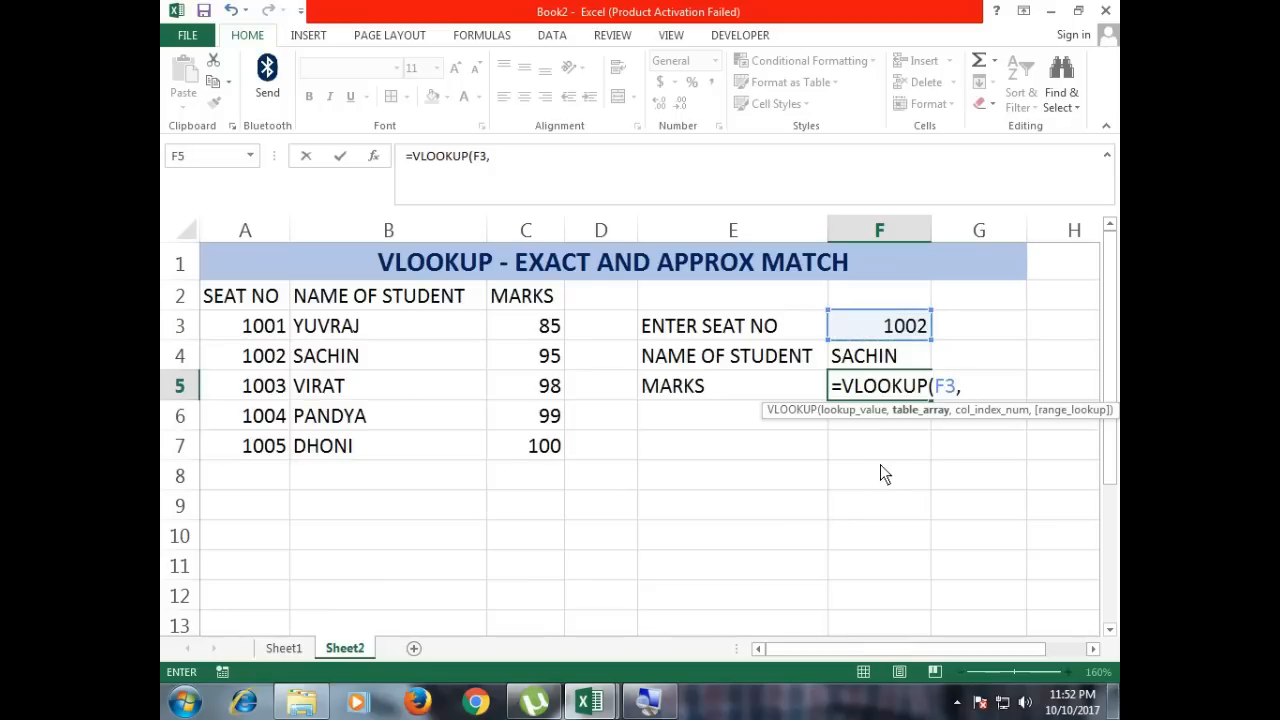
pyautogui.moveTo(263, 298); pyautogui.dragTo(528, 452)
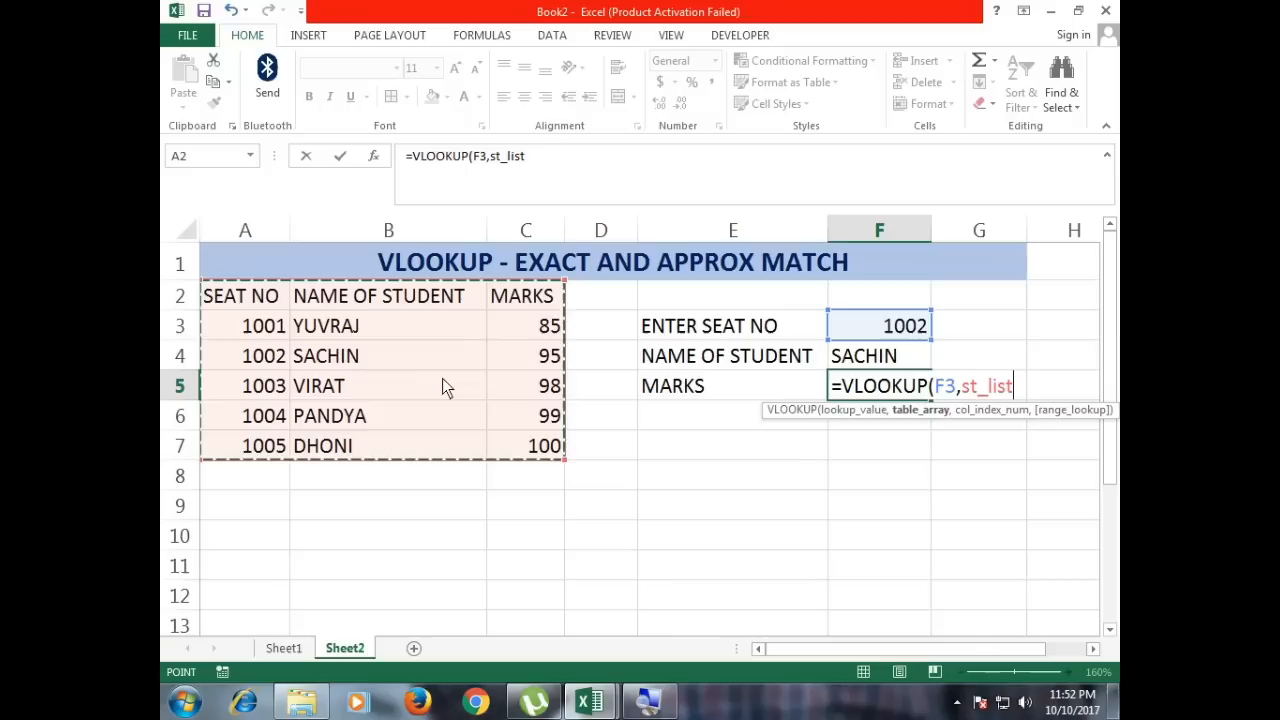
pyautogui.press('BackSpace')
pyautogui.press('BackSpace')
pyautogui.press('BackSpace')
pyautogui.press('BackSpace')
pyautogui.press('BackSpace')
pyautogui.press('BackSpace')
pyautogui.press('BackSpace')
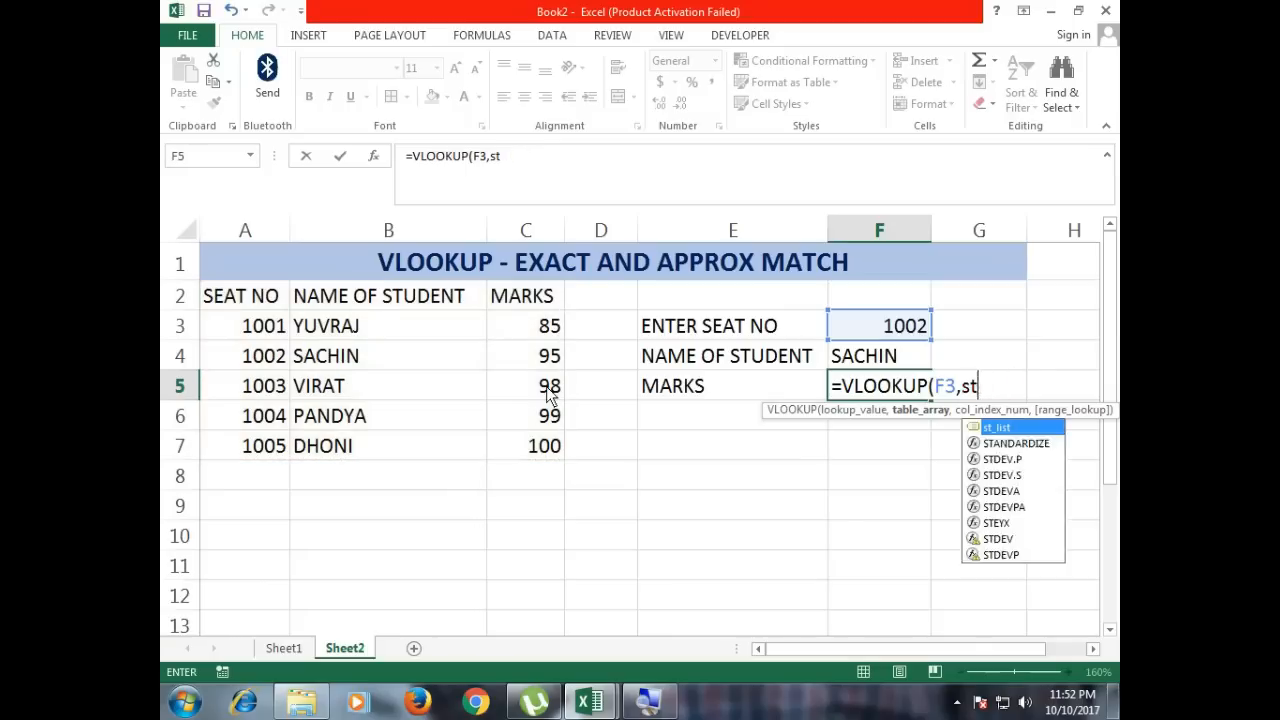
pyautogui.write('st')
pyautogui.press('Escape')
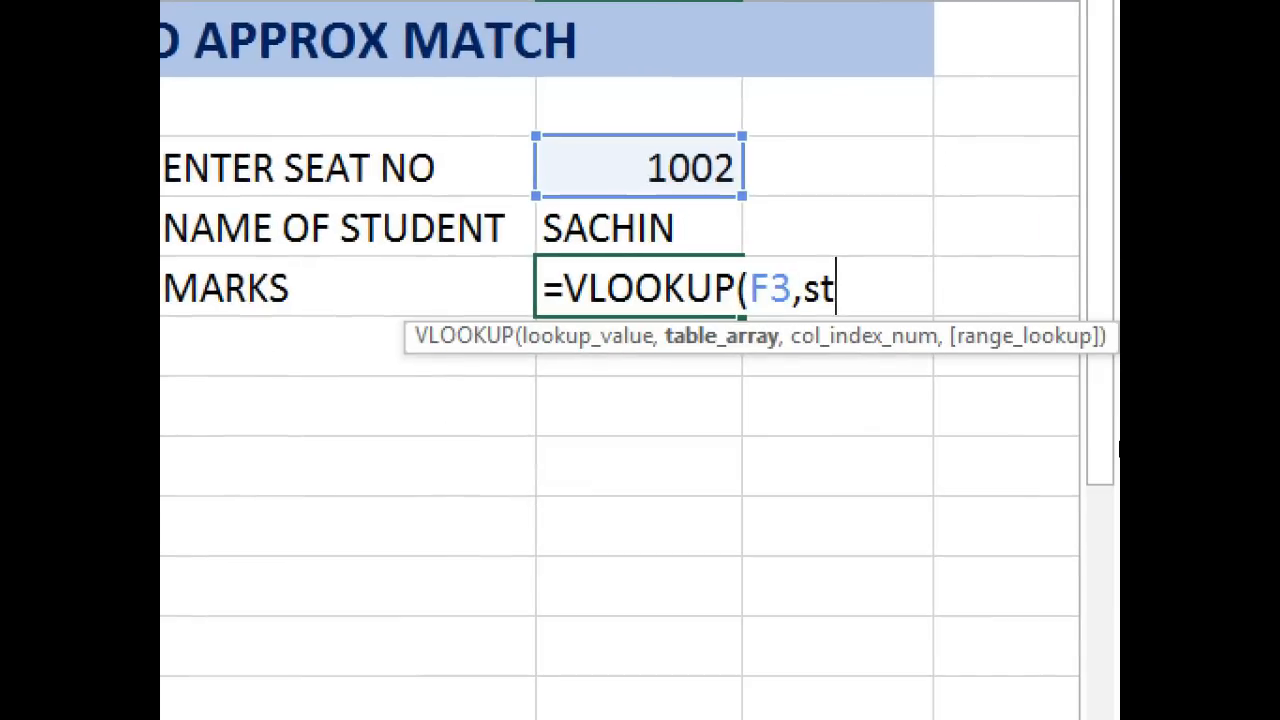
pyautogui.press('BackSpace')
pyautogui.press('BackSpace')
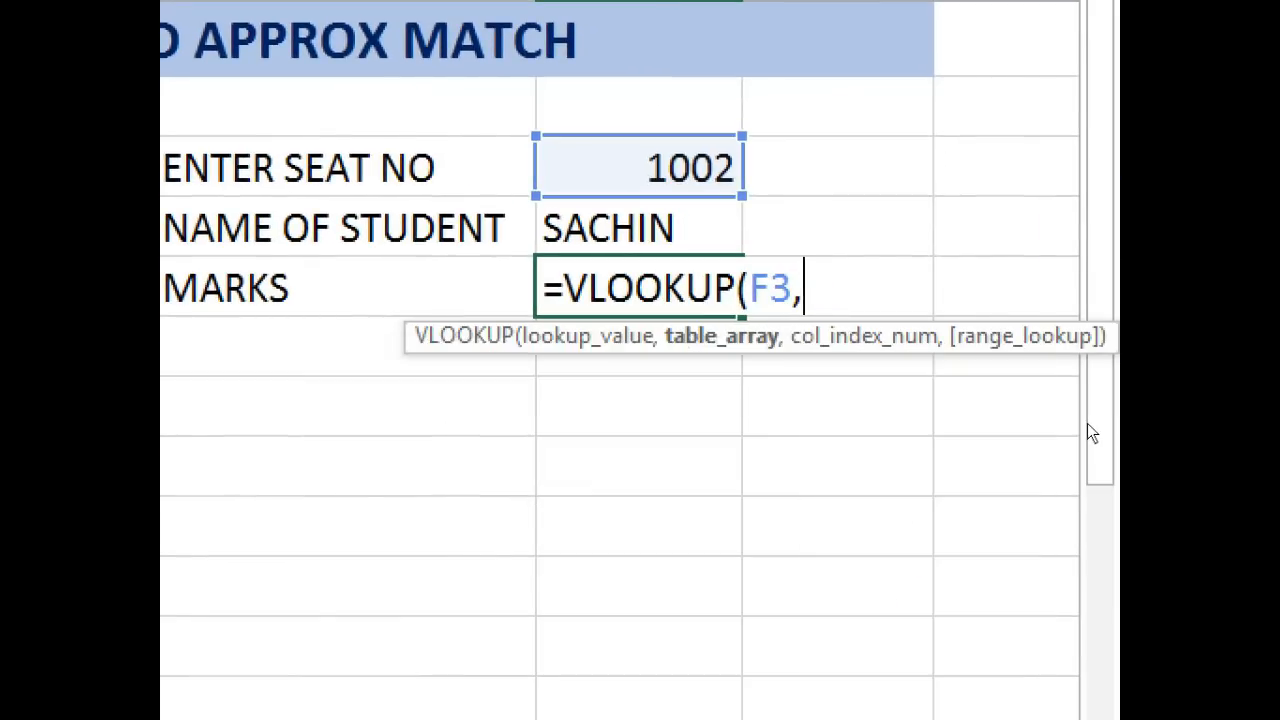
# Complete the F5 formula with st_list as the table array, column index 3 and 0 for an exact match
pyautogui.write('st')
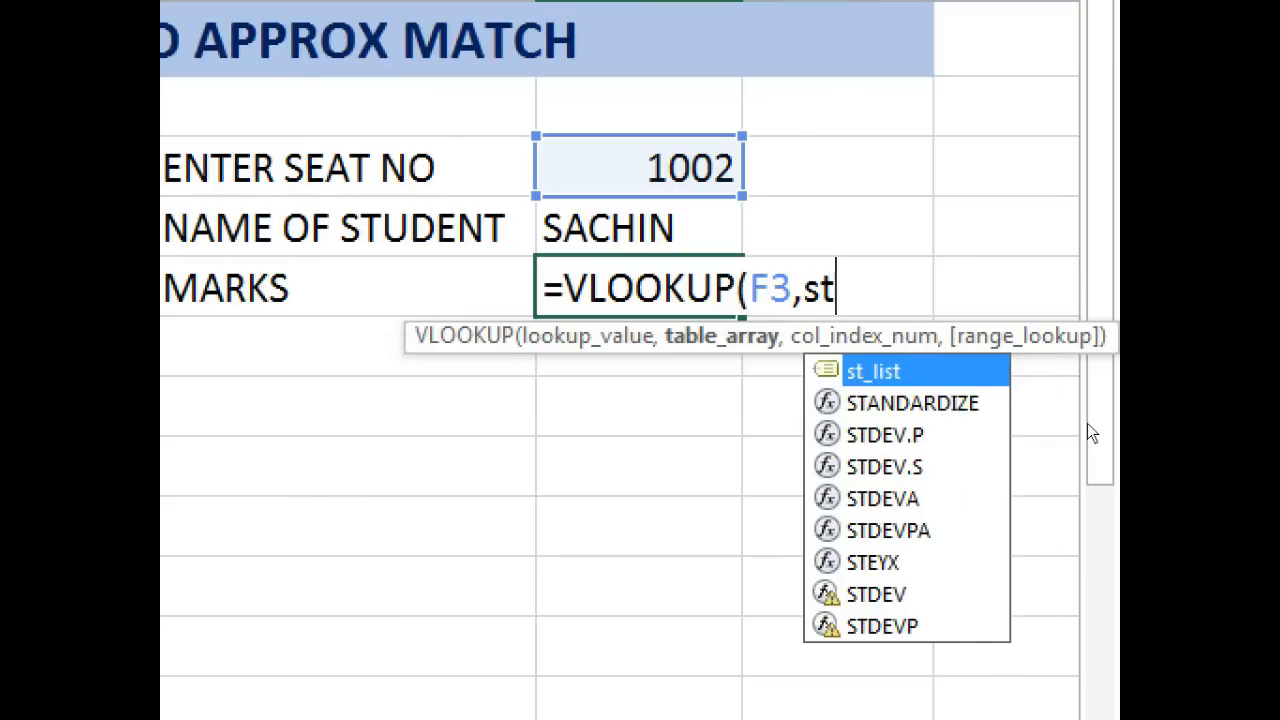
pyautogui.press('Tab')
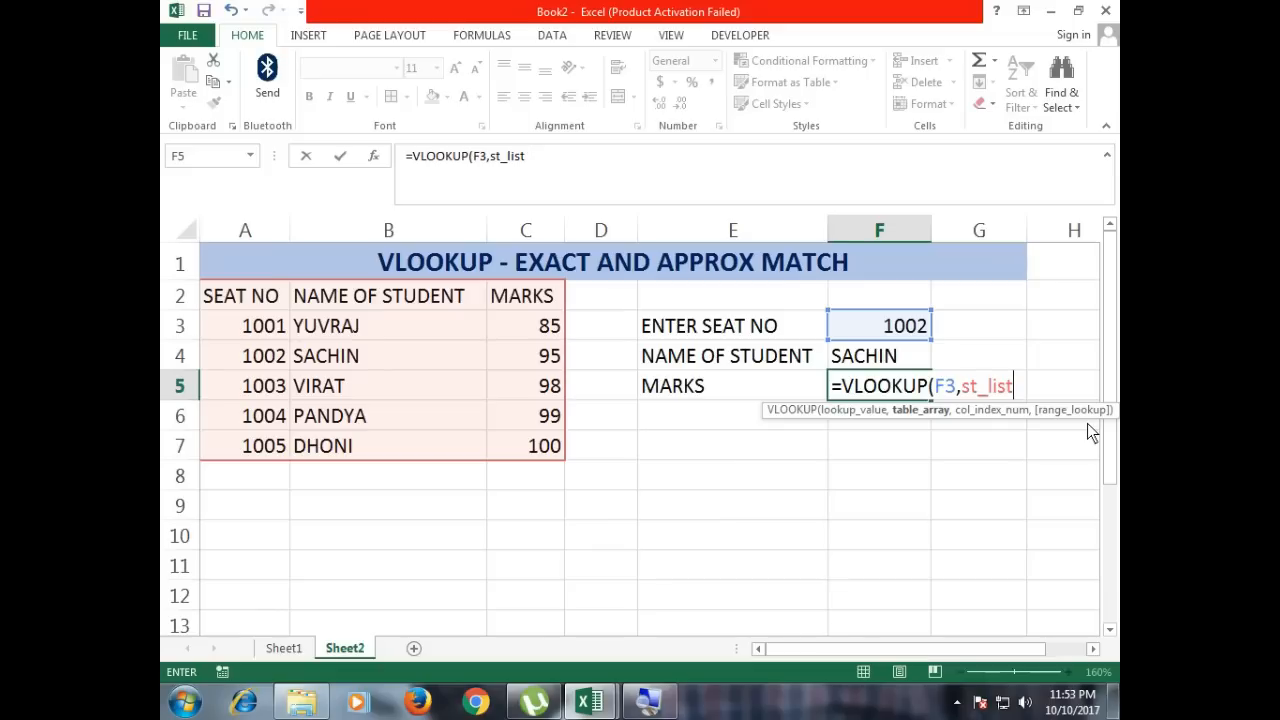
pyautogui.write(',')
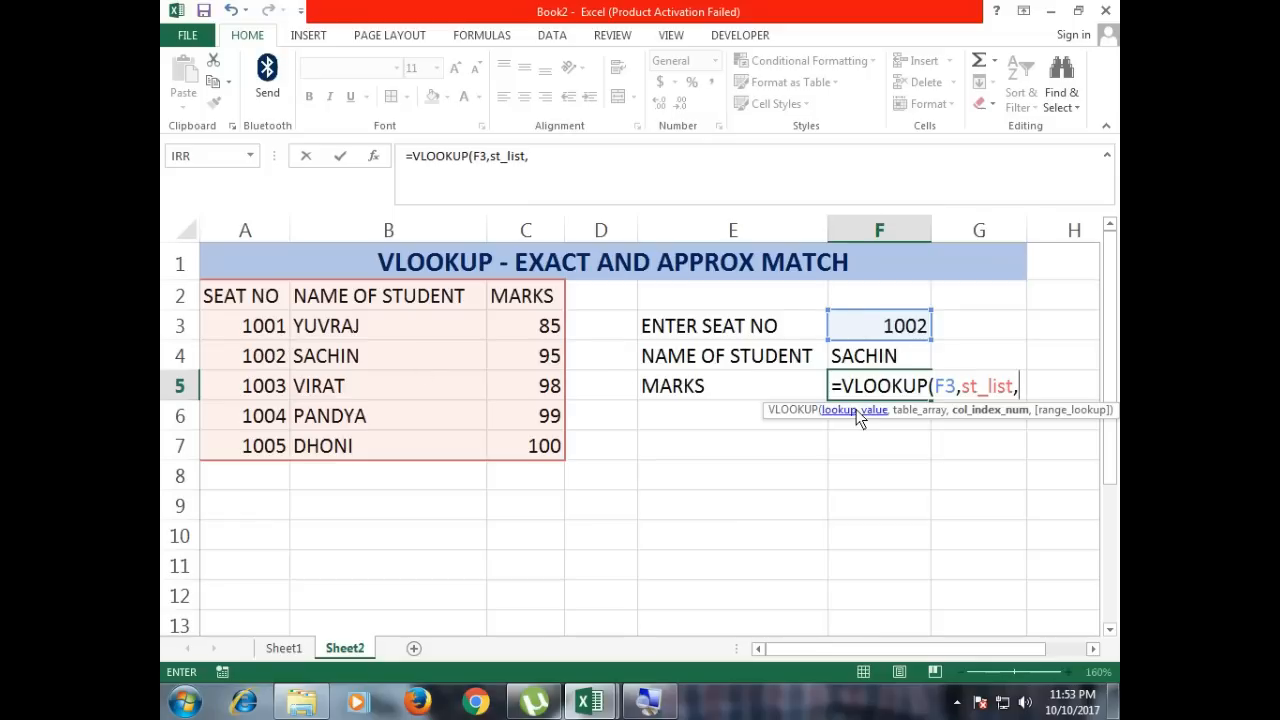
pyautogui.write('3,0')
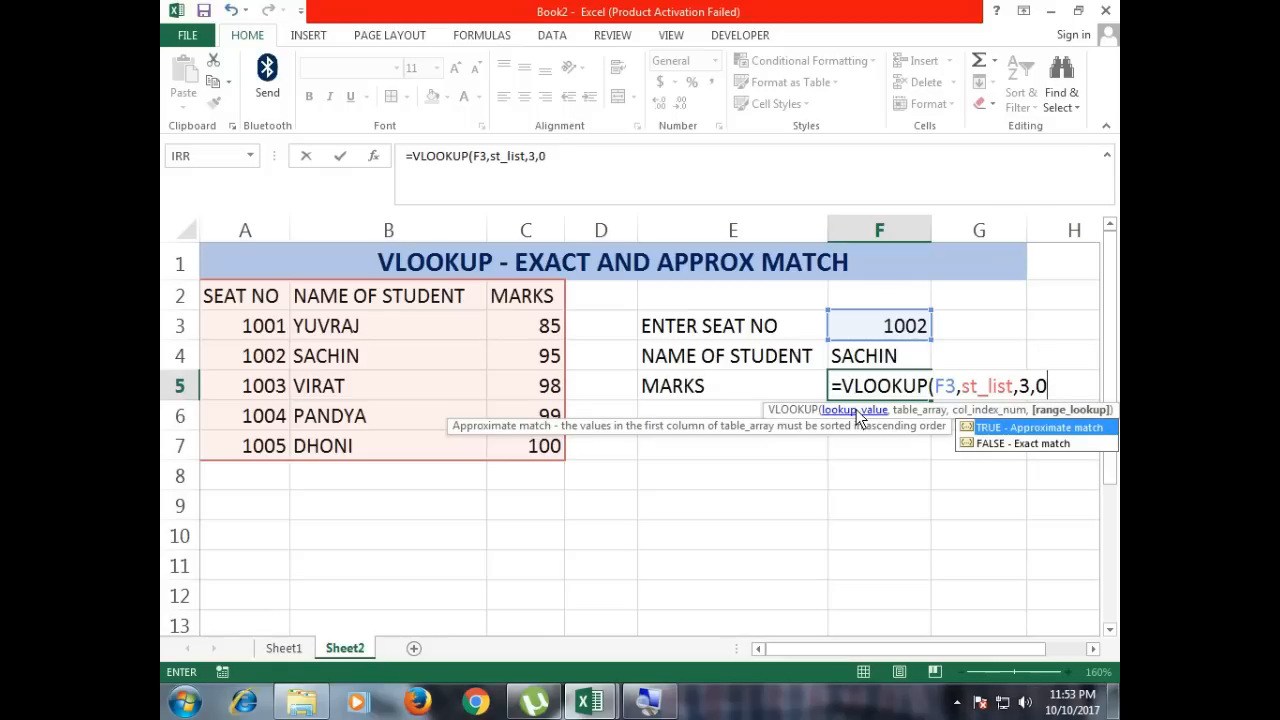
pyautogui.press('Return')
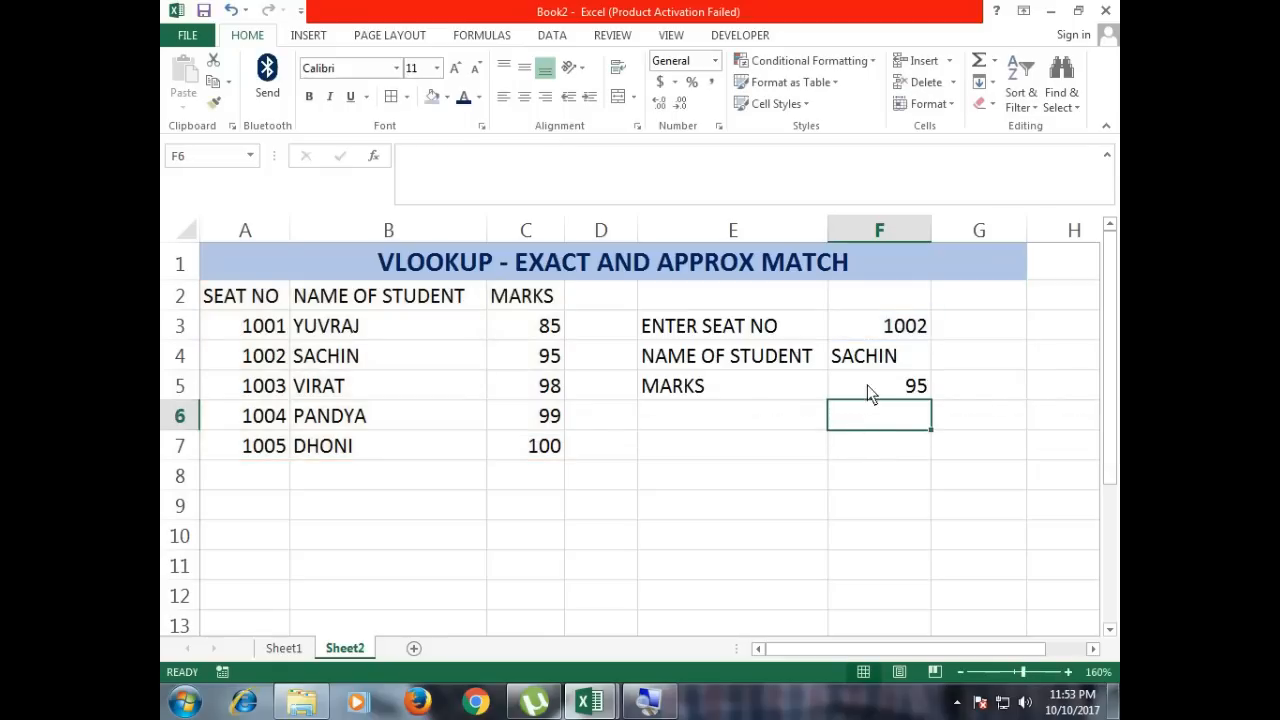
# Test both lookups with seat number 1005 in F3, and check the formulas in F5 and F4
pyautogui.click(890, 328)
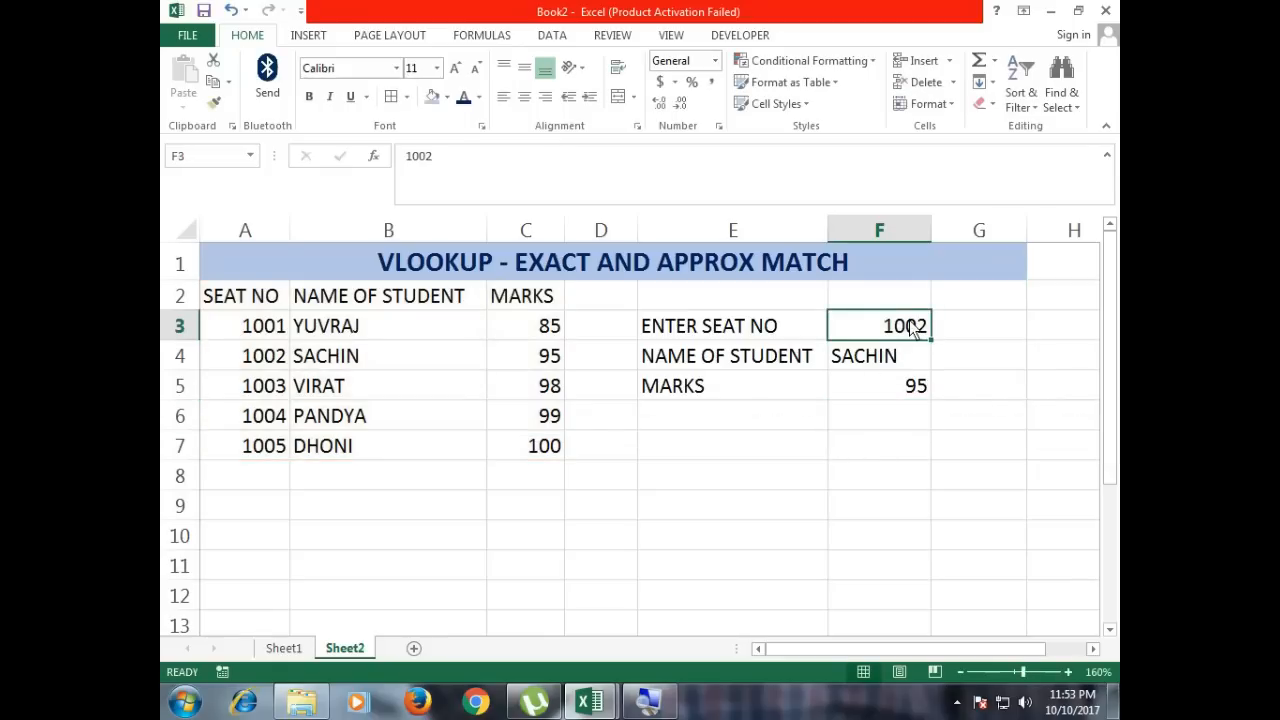
pyautogui.write('1005')
pyautogui.press('Return')
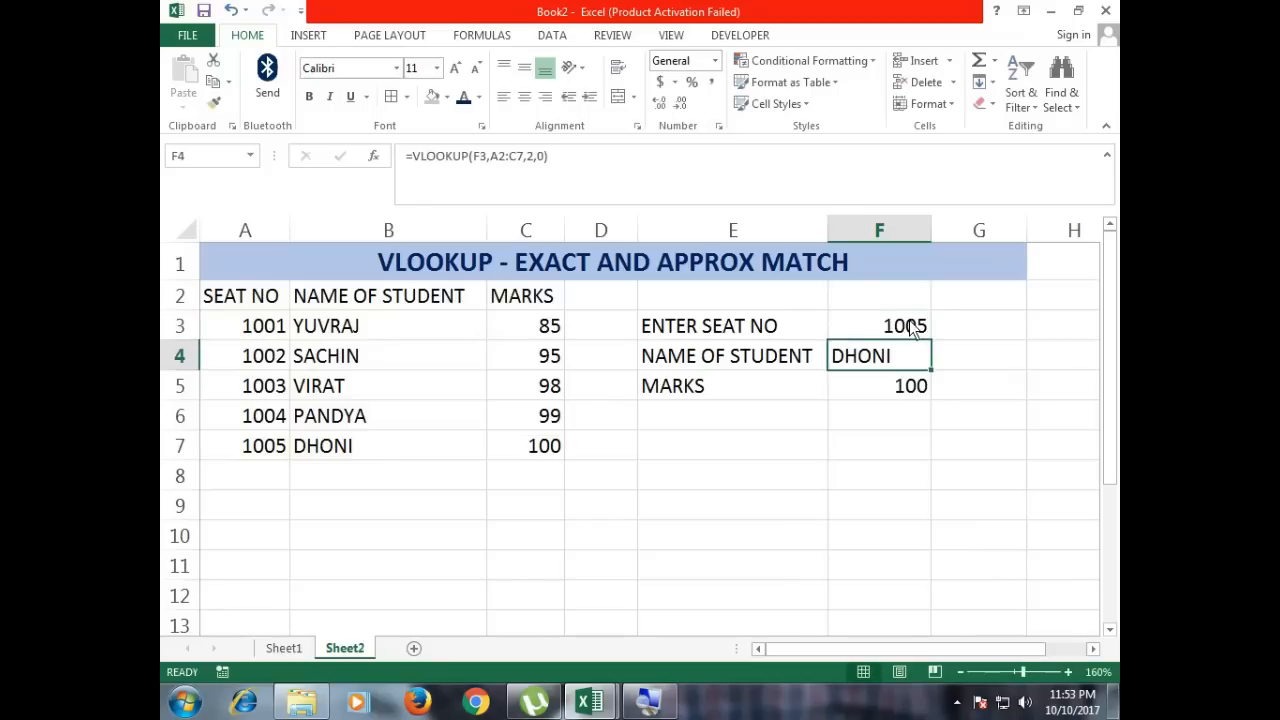
pyautogui.moveTo(912, 330); pyautogui.dragTo(900, 391)
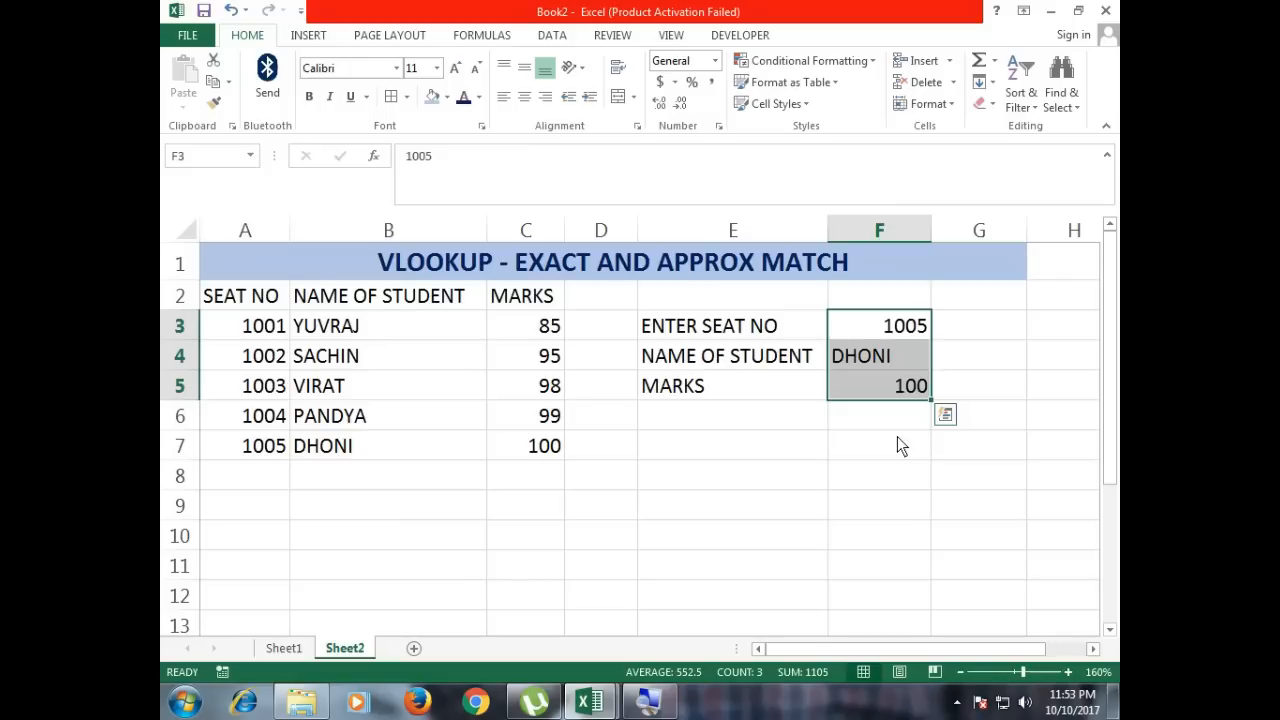
pyautogui.click(882, 378)
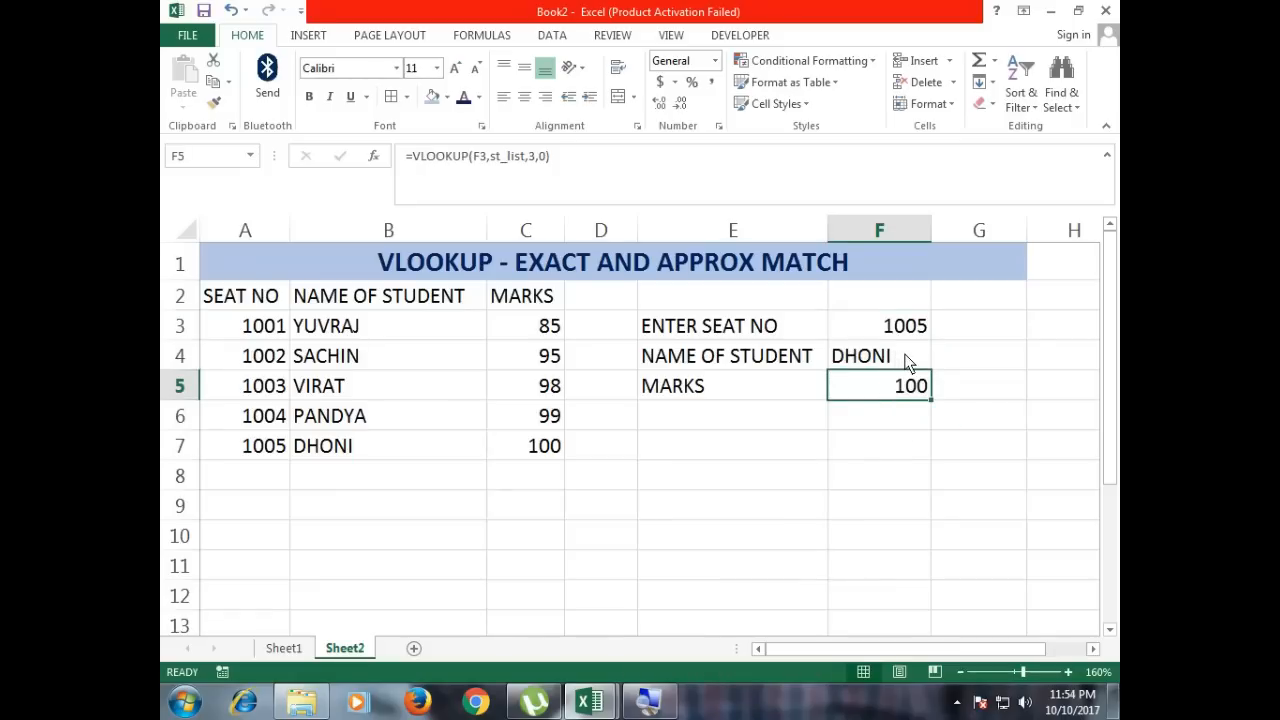
pyautogui.click(901, 358)
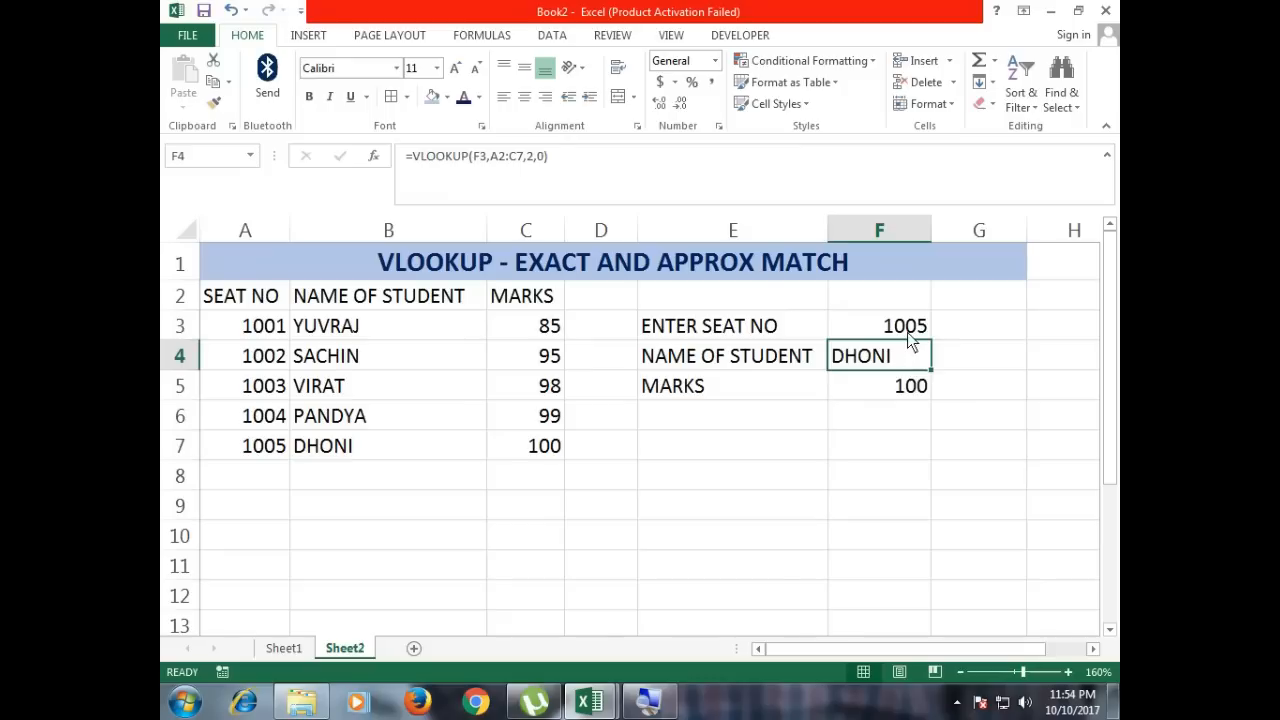
# Test the exact-match lookups with seat number 1006 in F3, checking the empty row below the student table
pyautogui.click(909, 335)
pyautogui.write('1006')
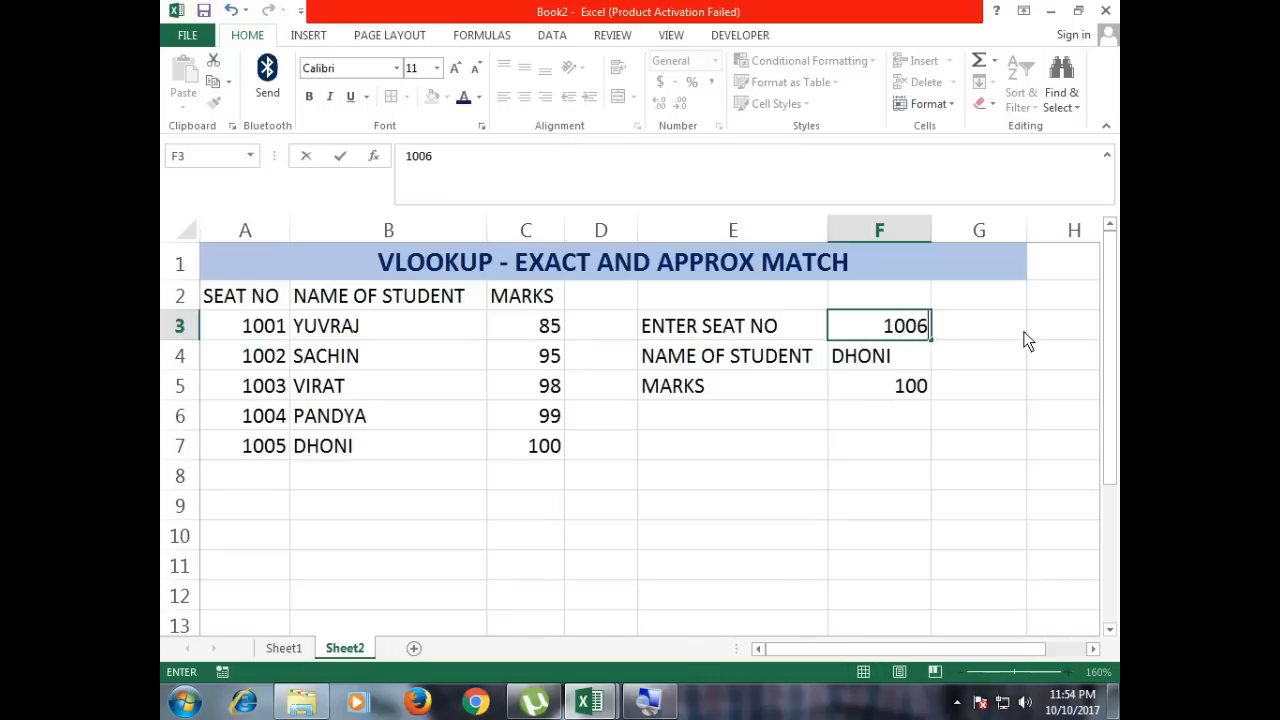
pyautogui.press('Return')
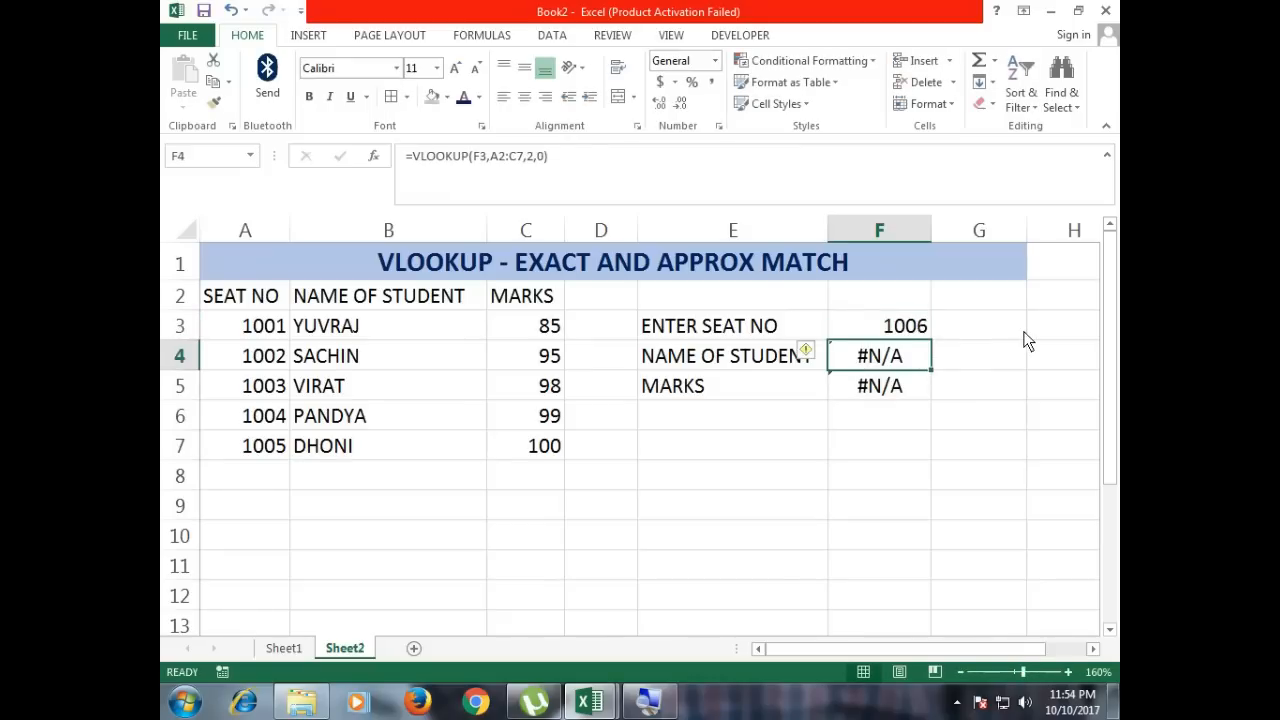
pyautogui.moveTo(264, 471); pyautogui.dragTo(512, 480)
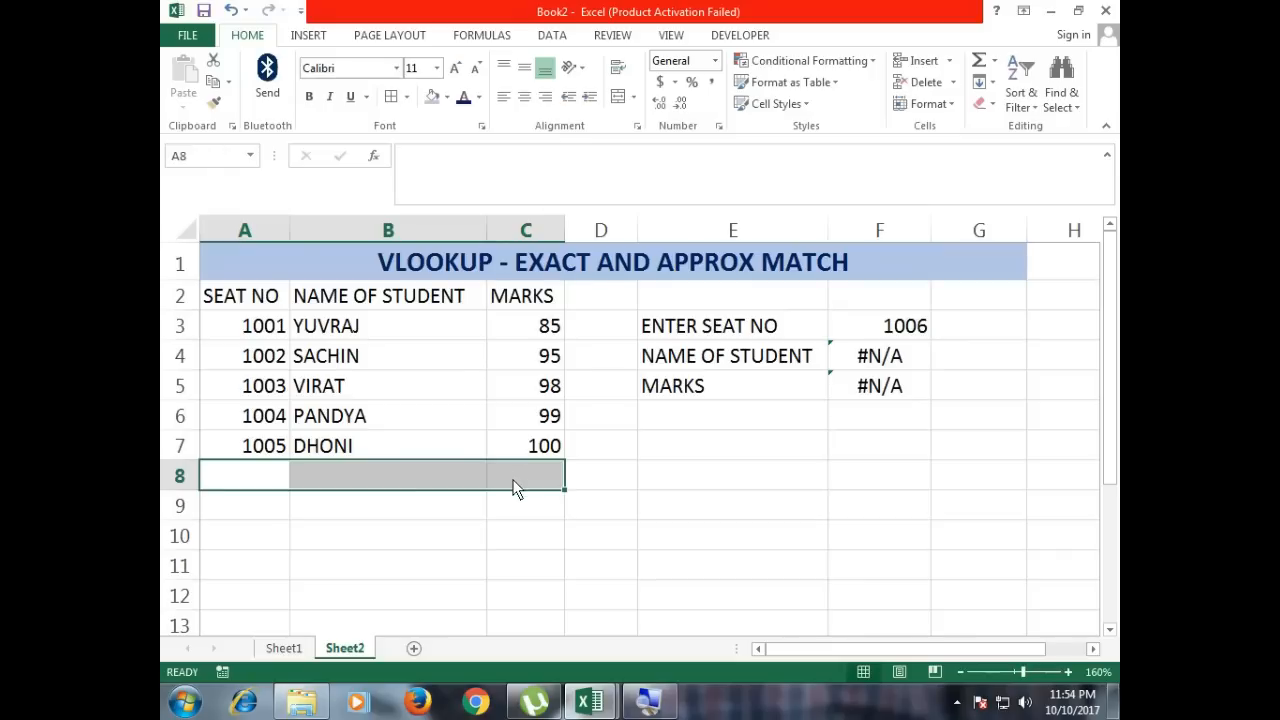
pyautogui.click(919, 361)
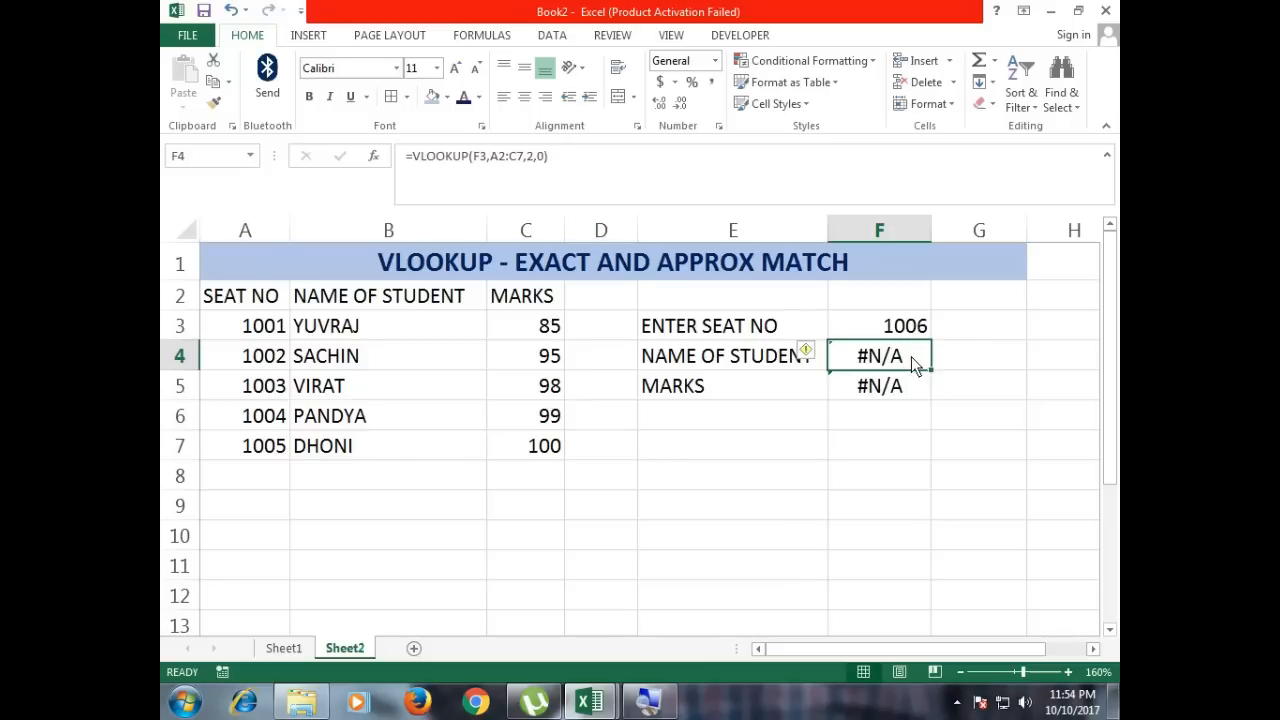
# Change the range lookup argument of the F4 formula to 1 for an approximate match
pyautogui.doubleClick(911, 356)
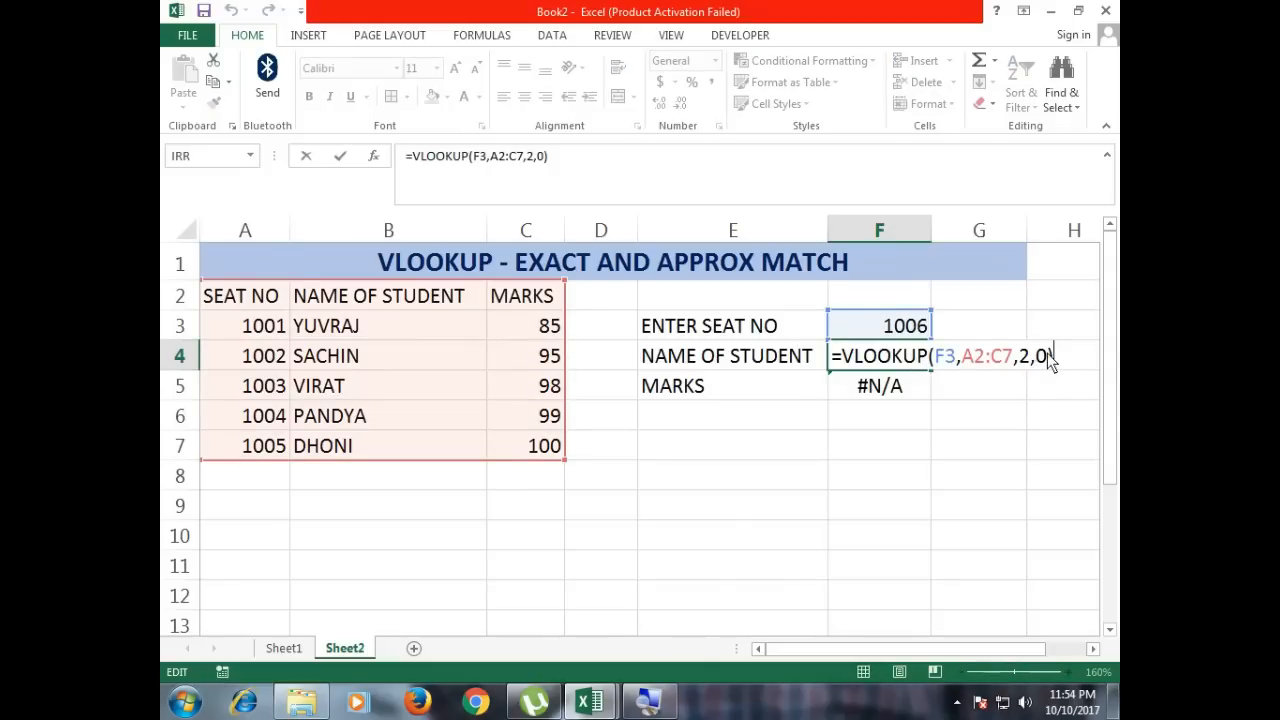
pyautogui.press('Left')
pyautogui.press('BackSpace')
pyautogui.write('1')
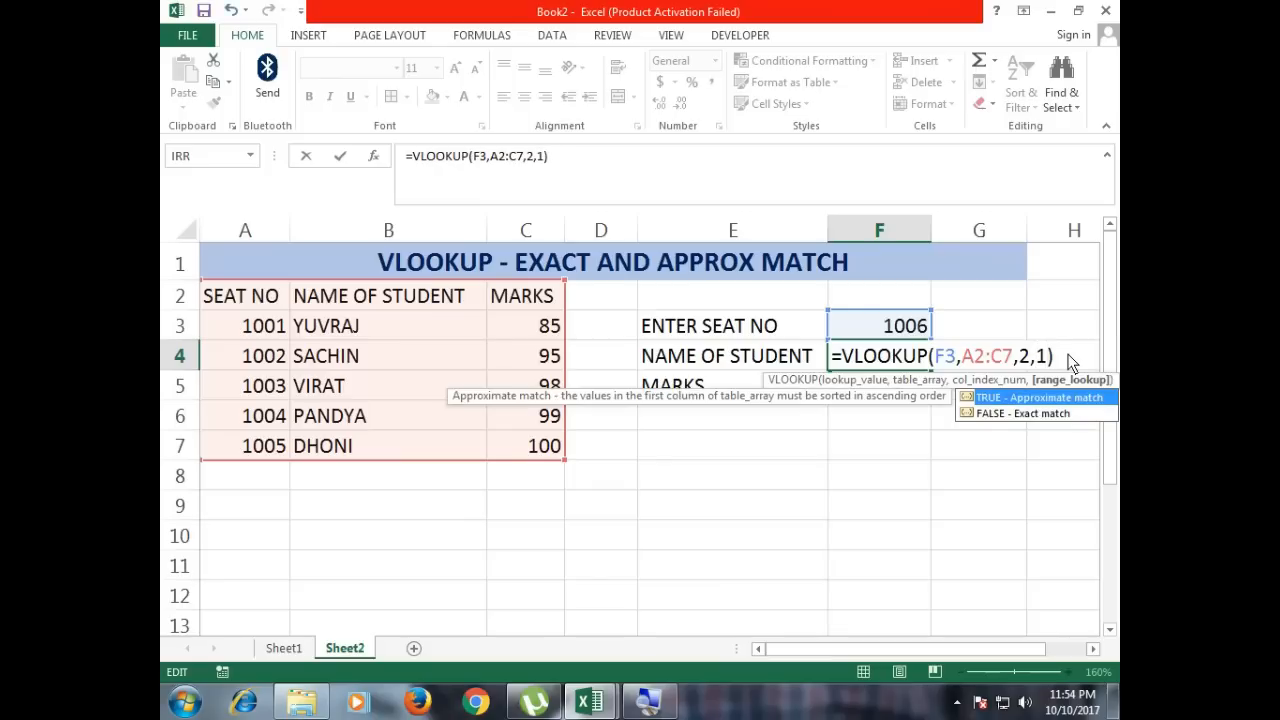
pyautogui.press('Return')
pyautogui.press('Return')
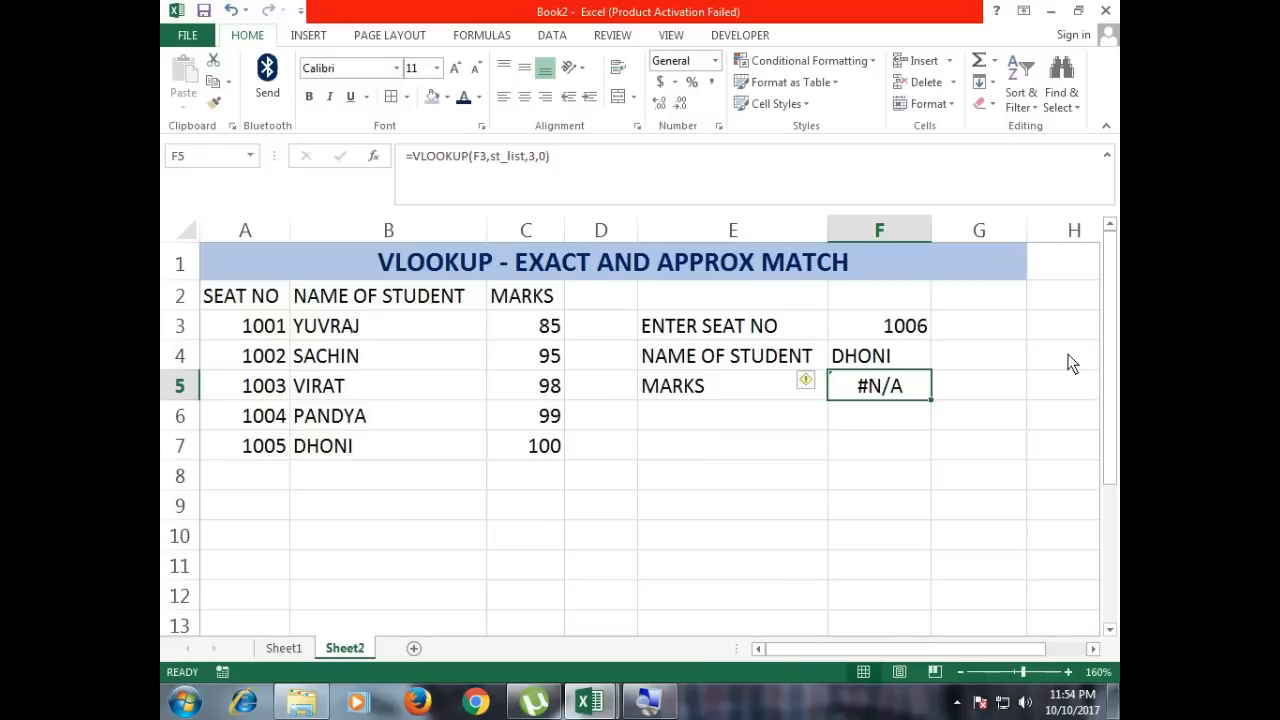
# Compare the approximate-match result in F4 with the last student's name in B7 and the empty cell A8
pyautogui.click(254, 477)
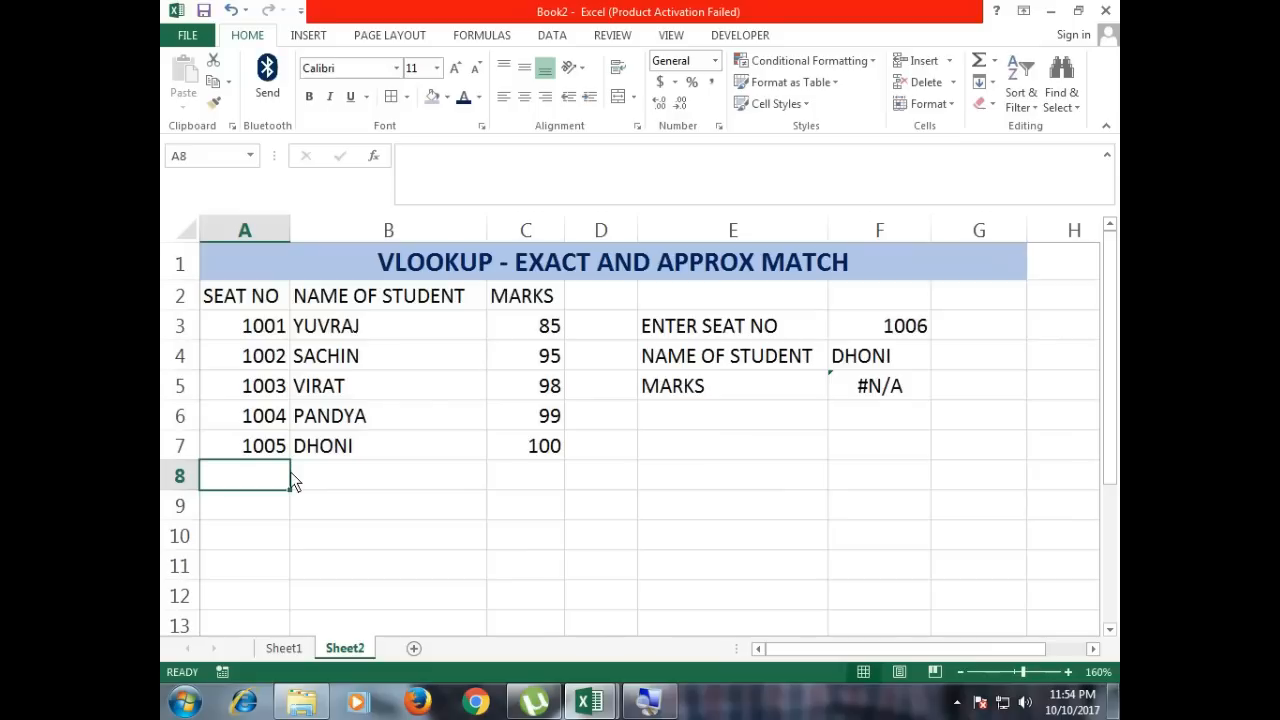
pyautogui.click(897, 358)
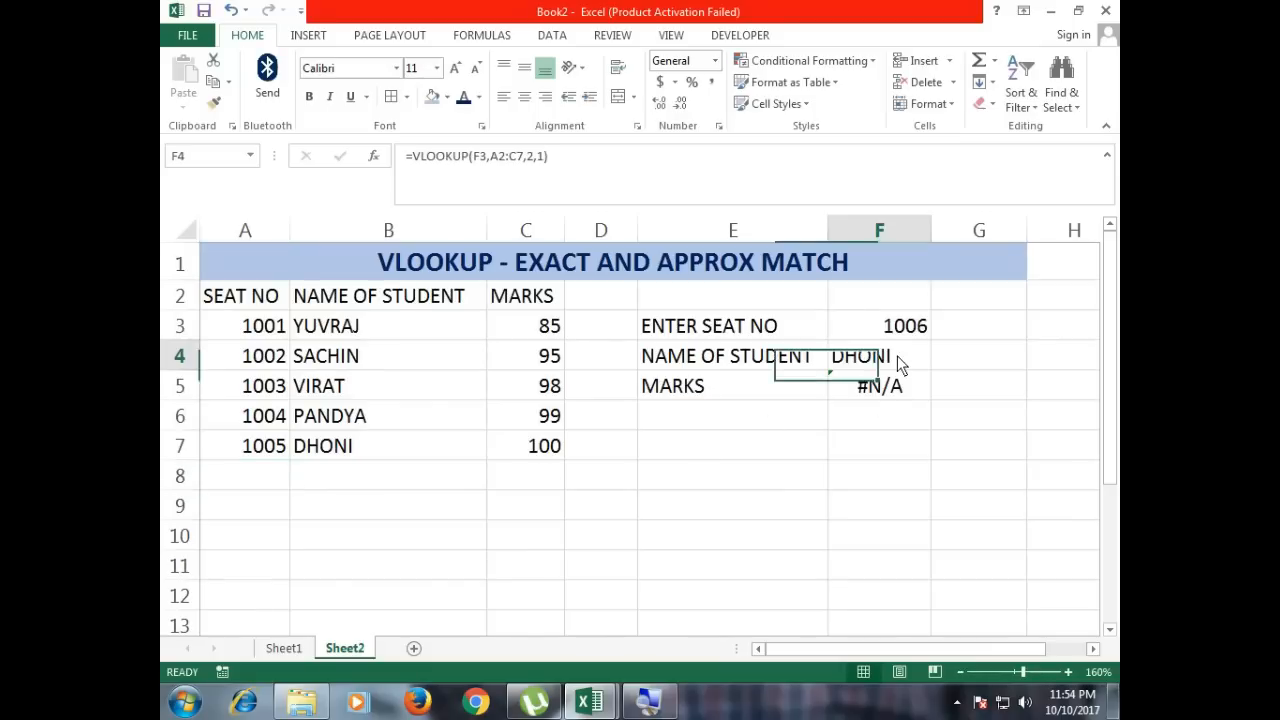
pyautogui.click(262, 477)
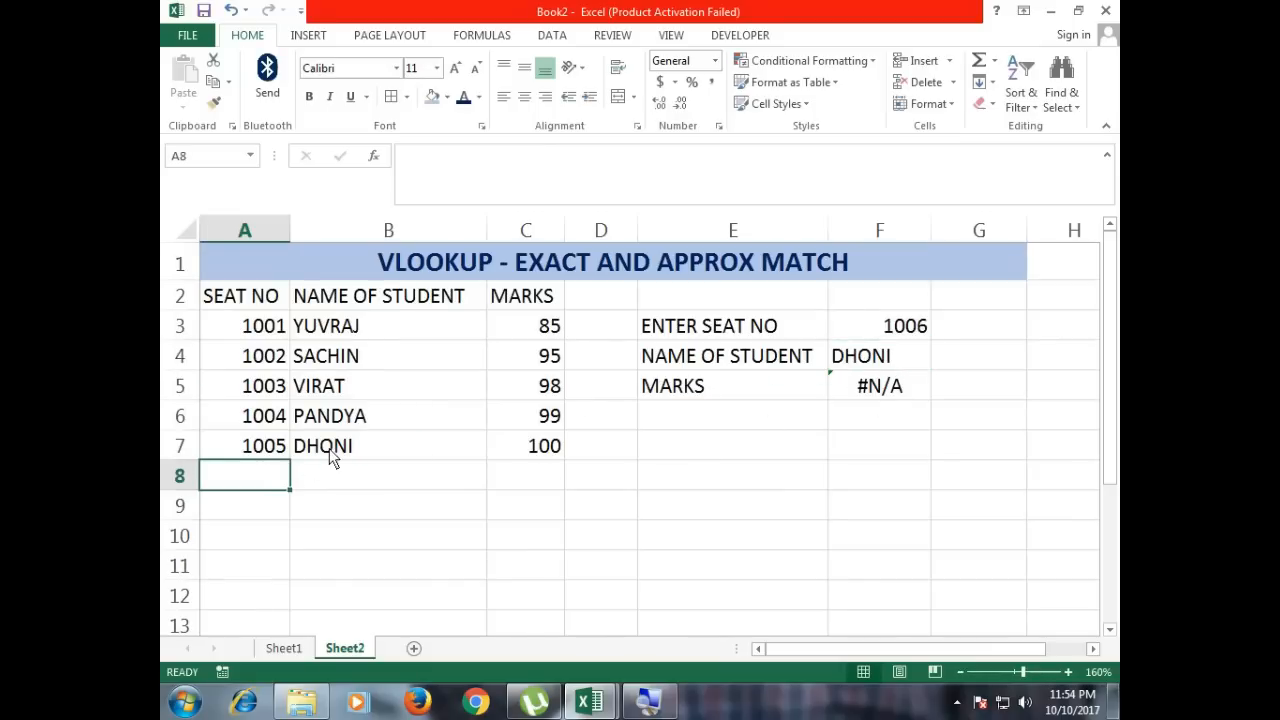
pyautogui.click(338, 455)
pyautogui.click(267, 481)
pyautogui.click(335, 458)
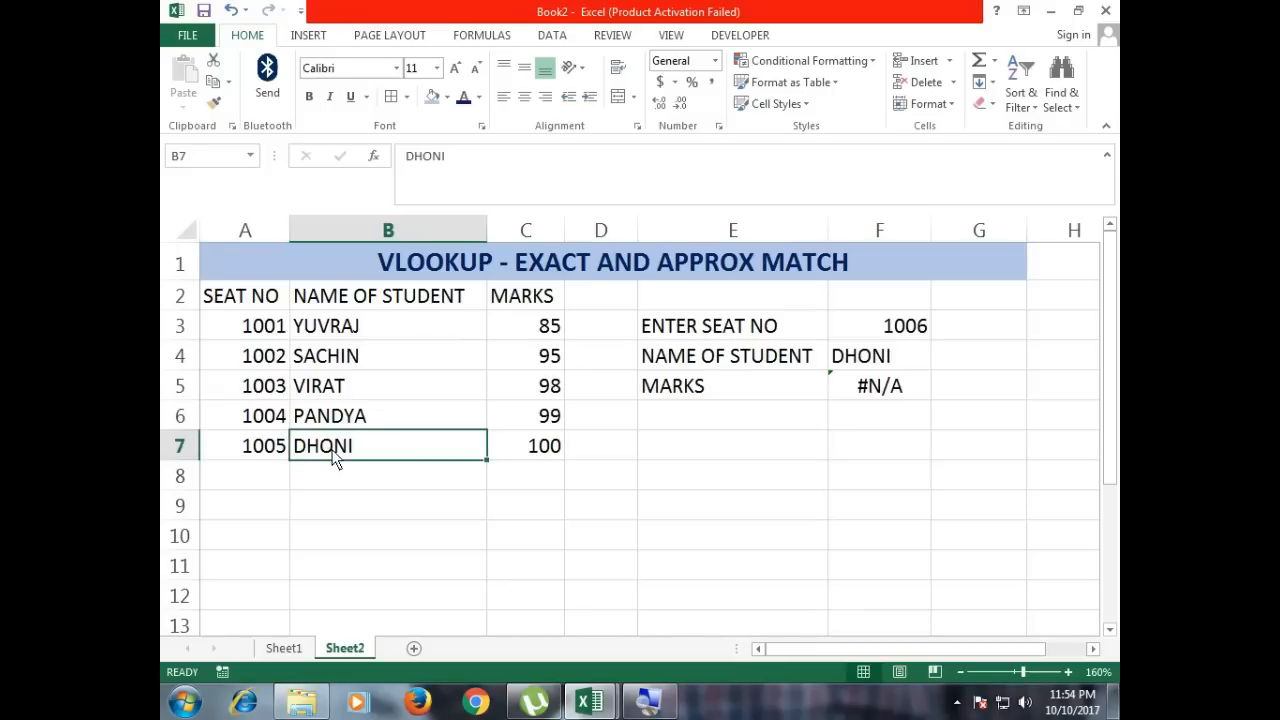
pyautogui.click(252, 474)
pyautogui.click(345, 452)
# Set the range lookup argument of the F4 formula back to 0 for an exact match
pyautogui.click(909, 358)
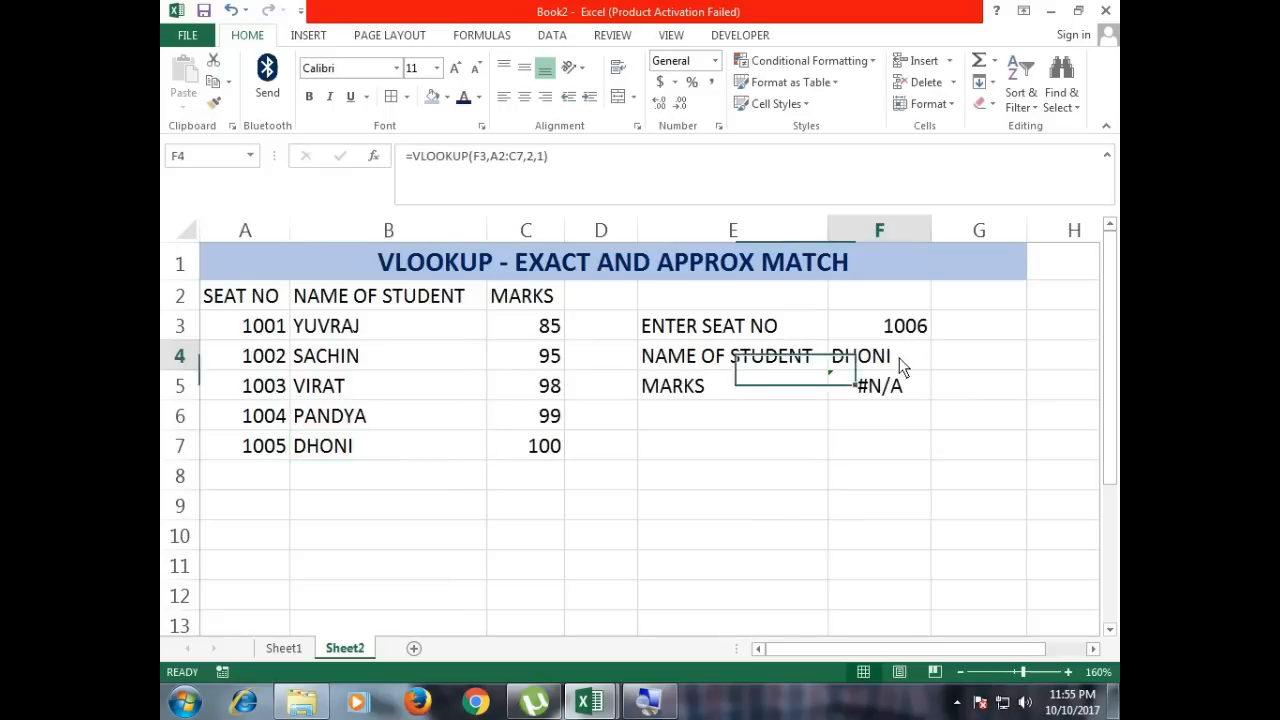
pyautogui.doubleClick(909, 358)
pyautogui.click(1047, 358)
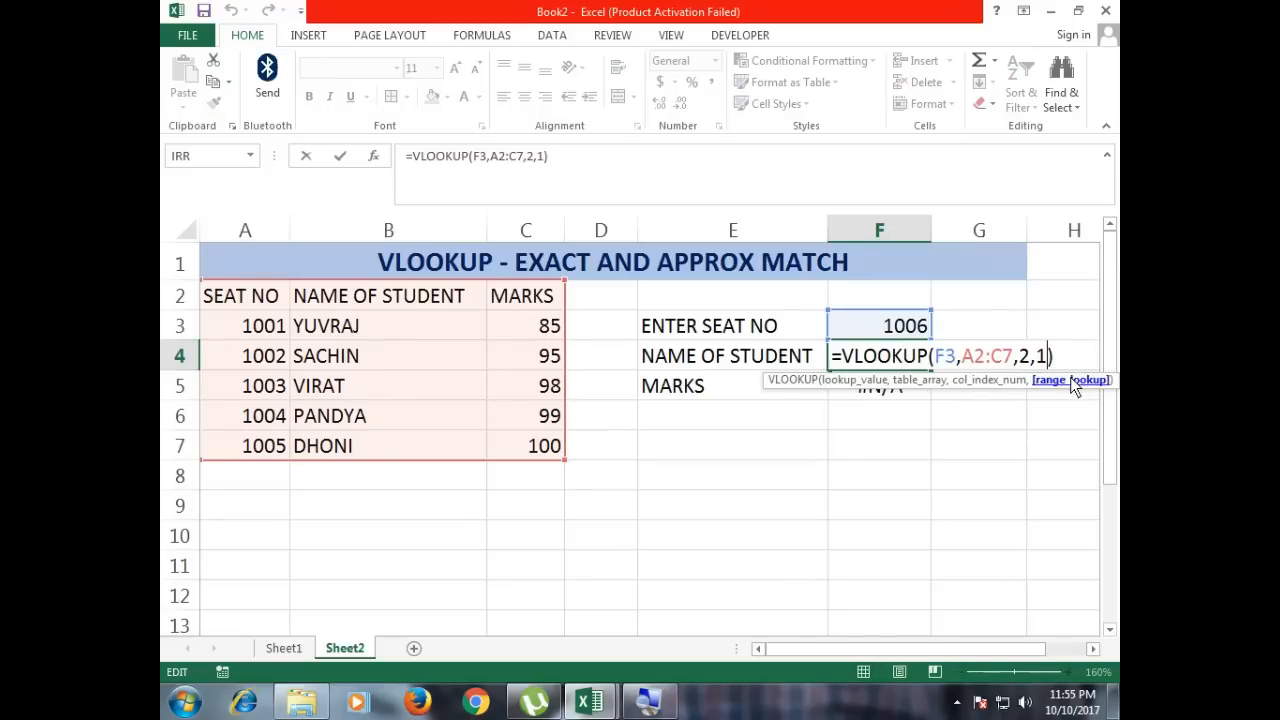
pyautogui.press('BackSpace')
pyautogui.write('0')
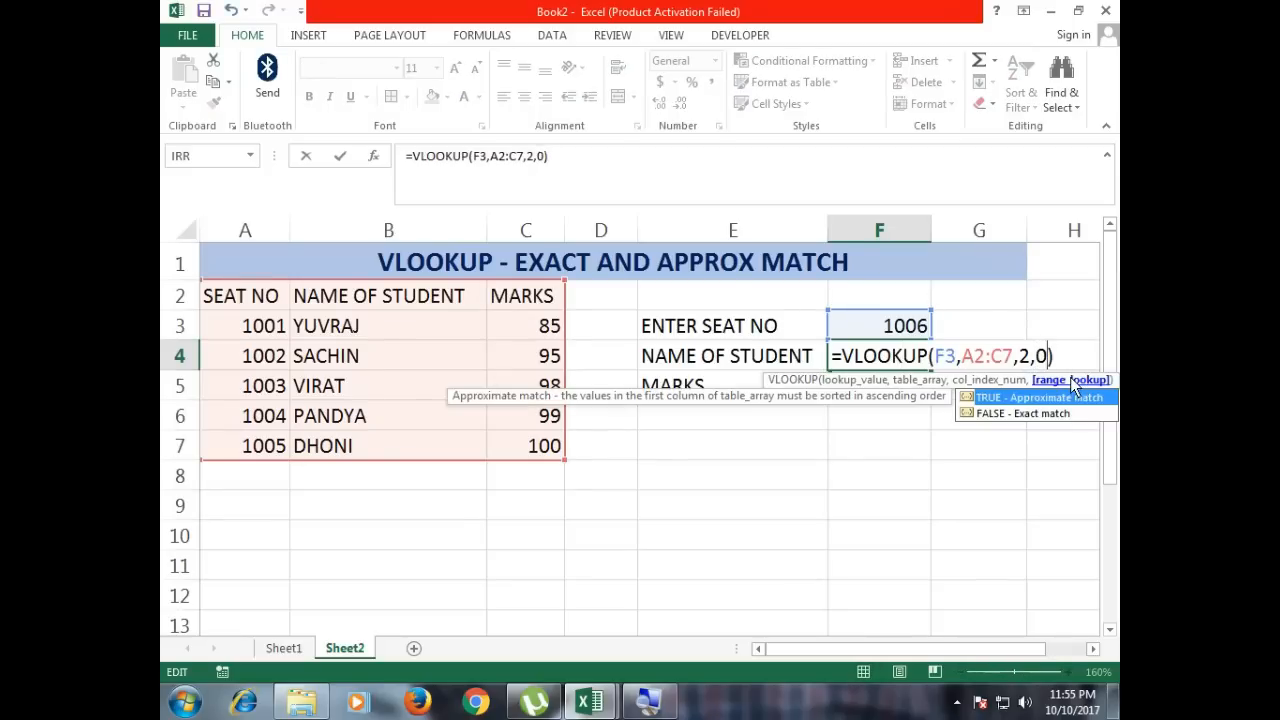
pyautogui.press('Return')
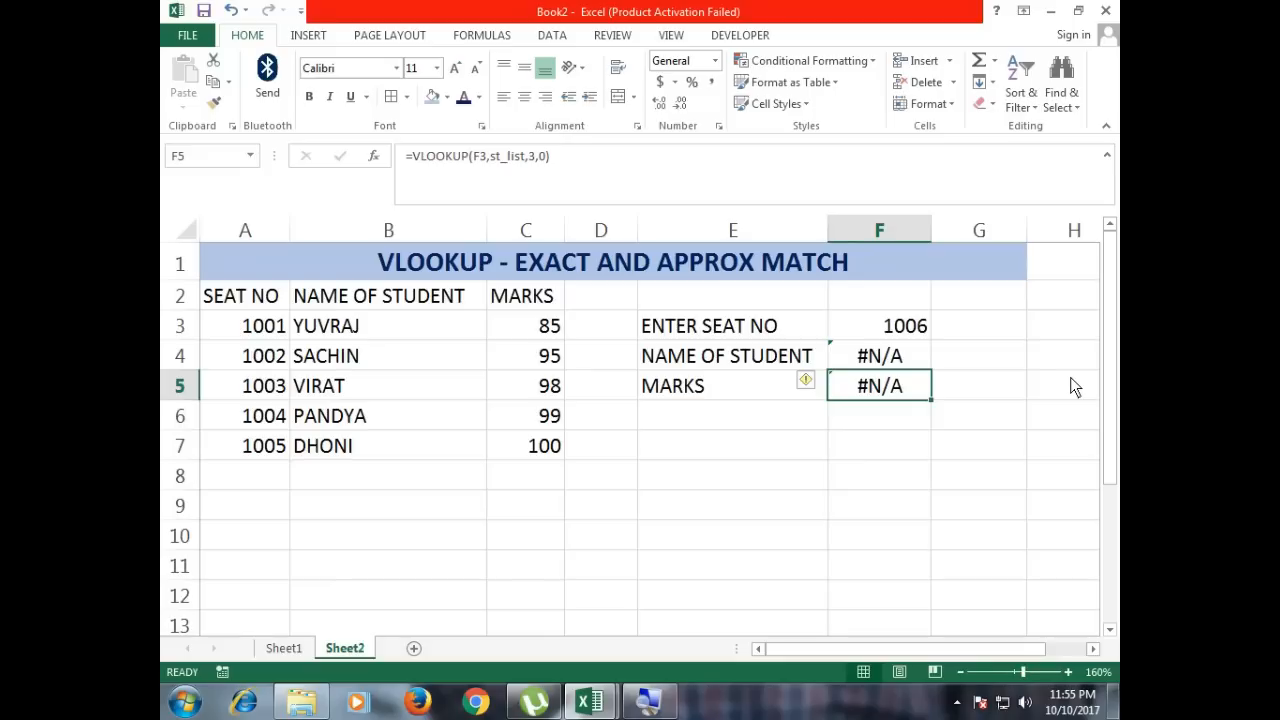
# Set the seat number in F3 to 1005
pyautogui.click(930, 327)
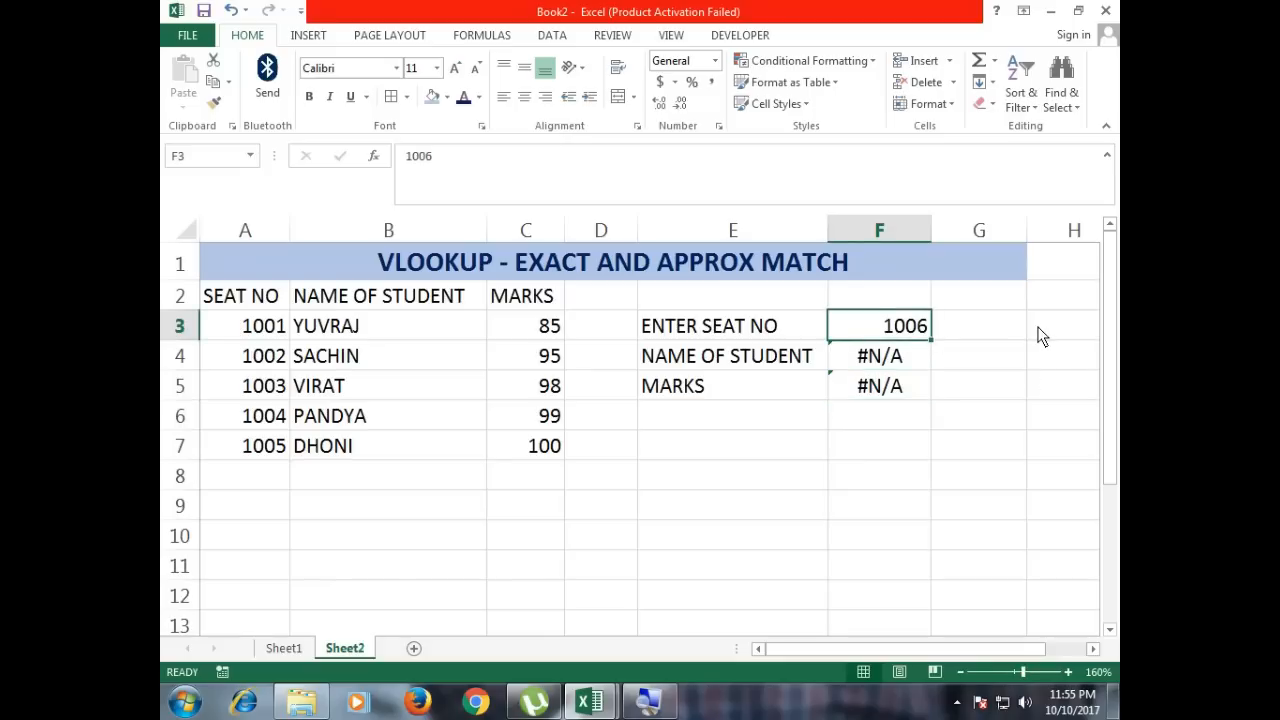
pyautogui.write('15')
pyautogui.press('BackSpace')
pyautogui.write('005')
pyautogui.press('Return')
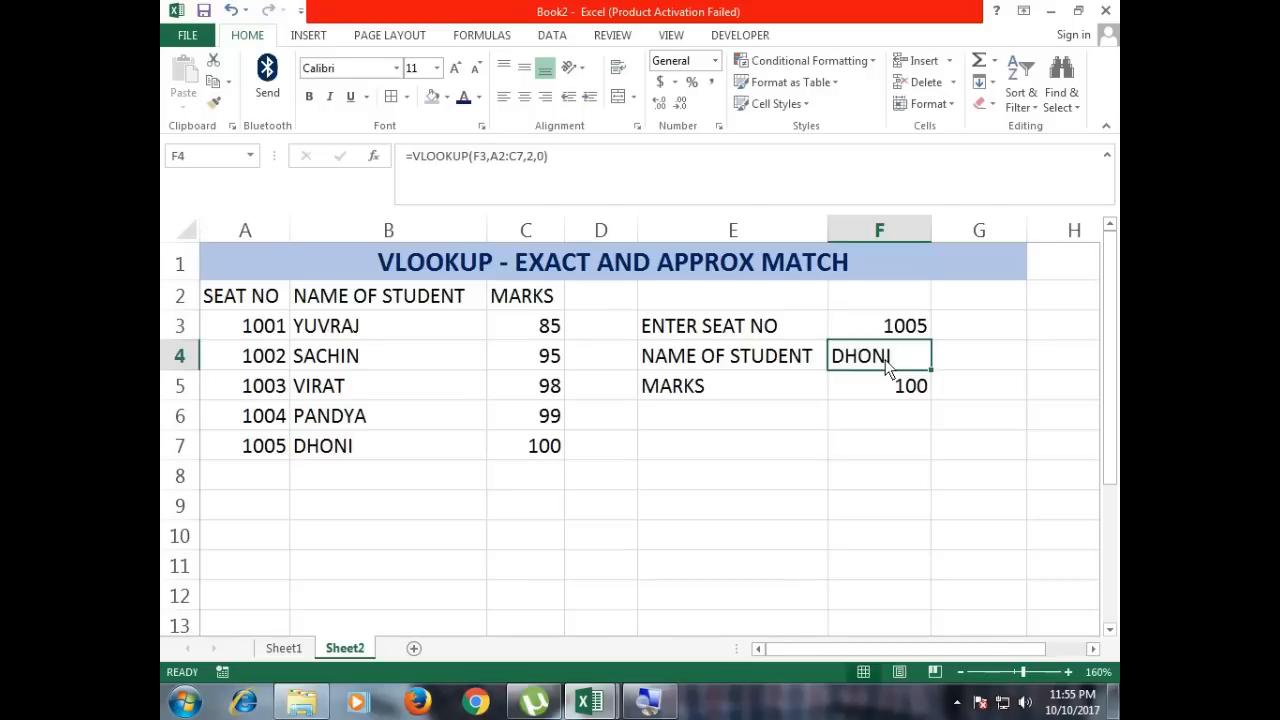
# Copy the student table A2:C7 and paste it into Sheet1 starting at A1
pyautogui.moveTo(250, 305); pyautogui.dragTo(528, 444)
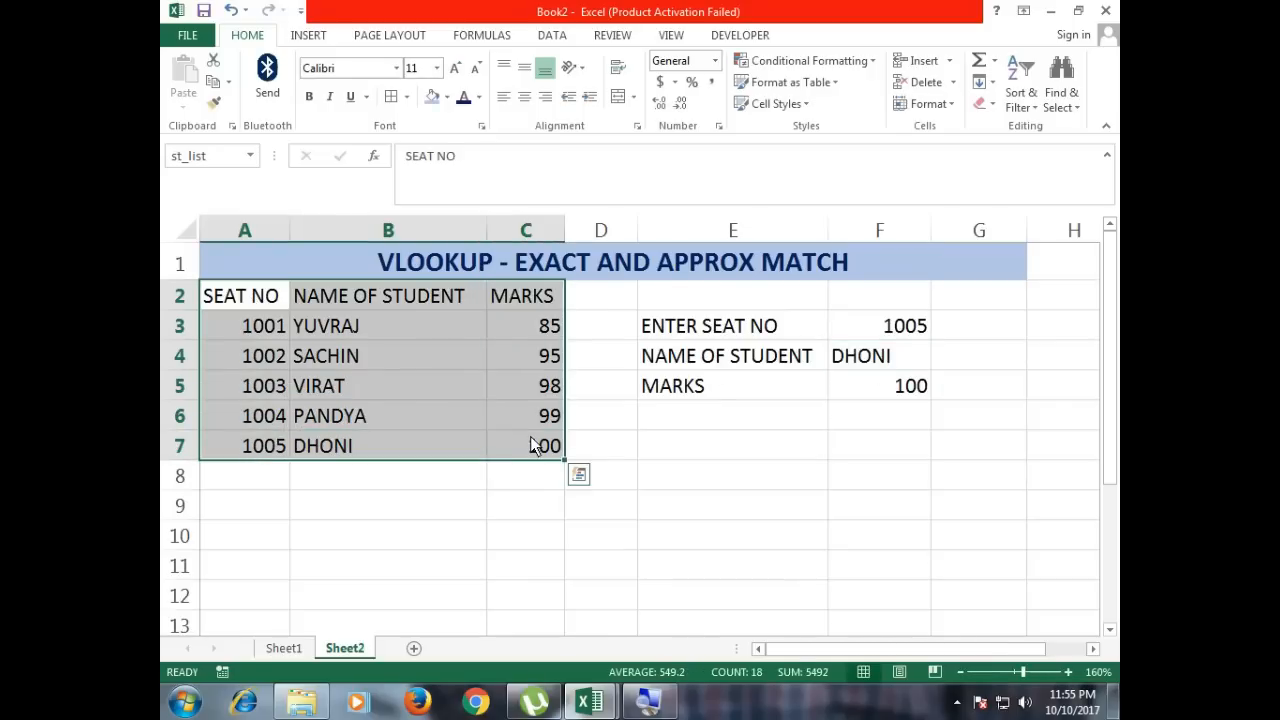
pyautogui.hotkey('ctrl', 'c')
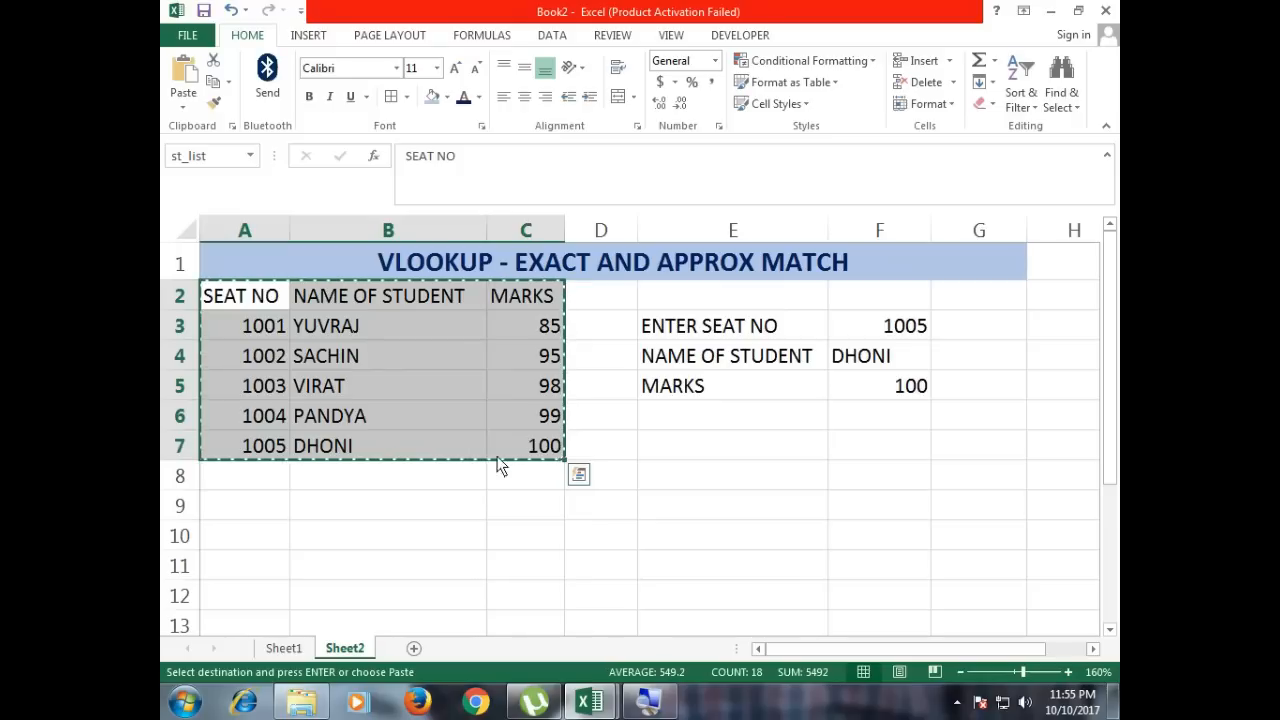
pyautogui.click(296, 648)
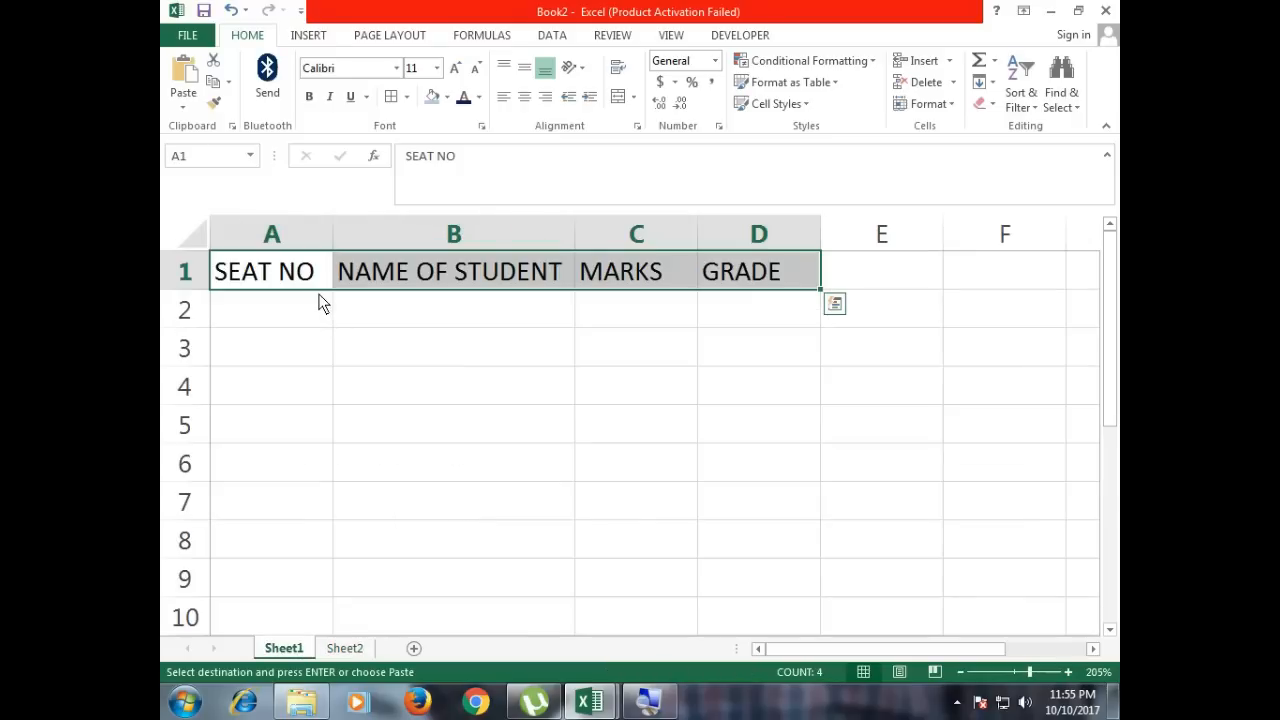
pyautogui.hotkey('ctrl', 'v')
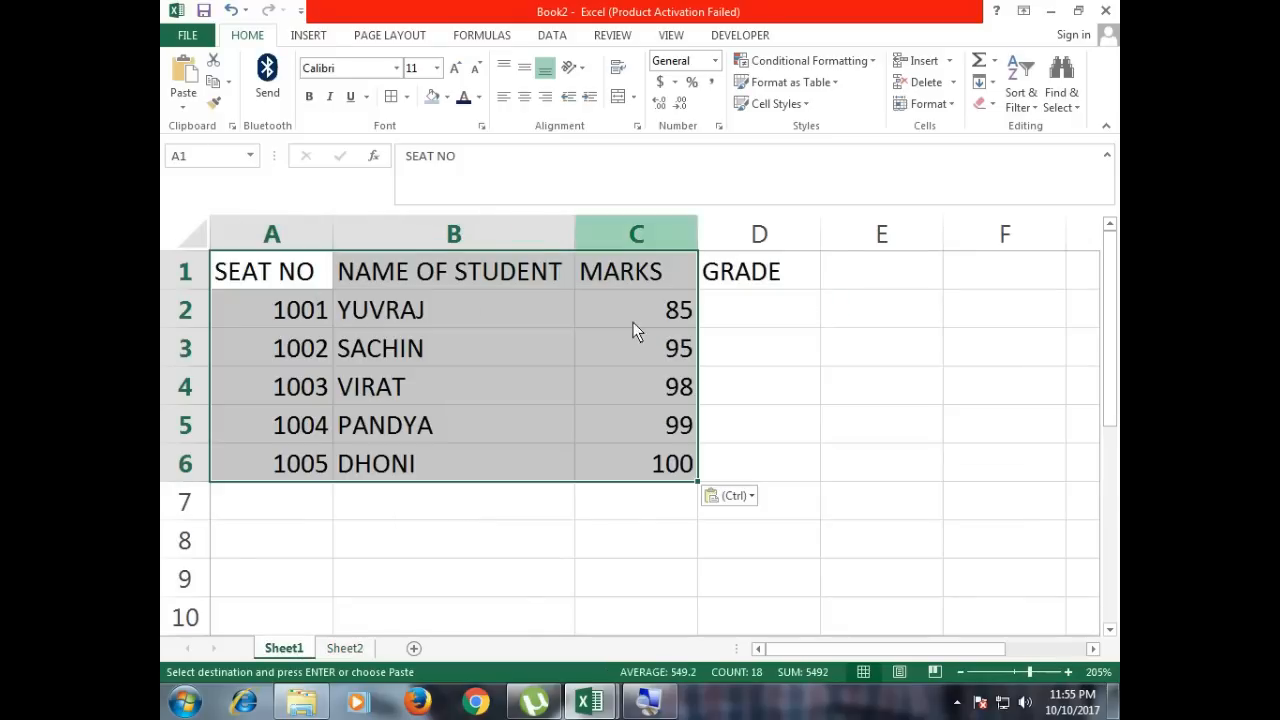
pyautogui.click(763, 306)
pyautogui.click(757, 279)
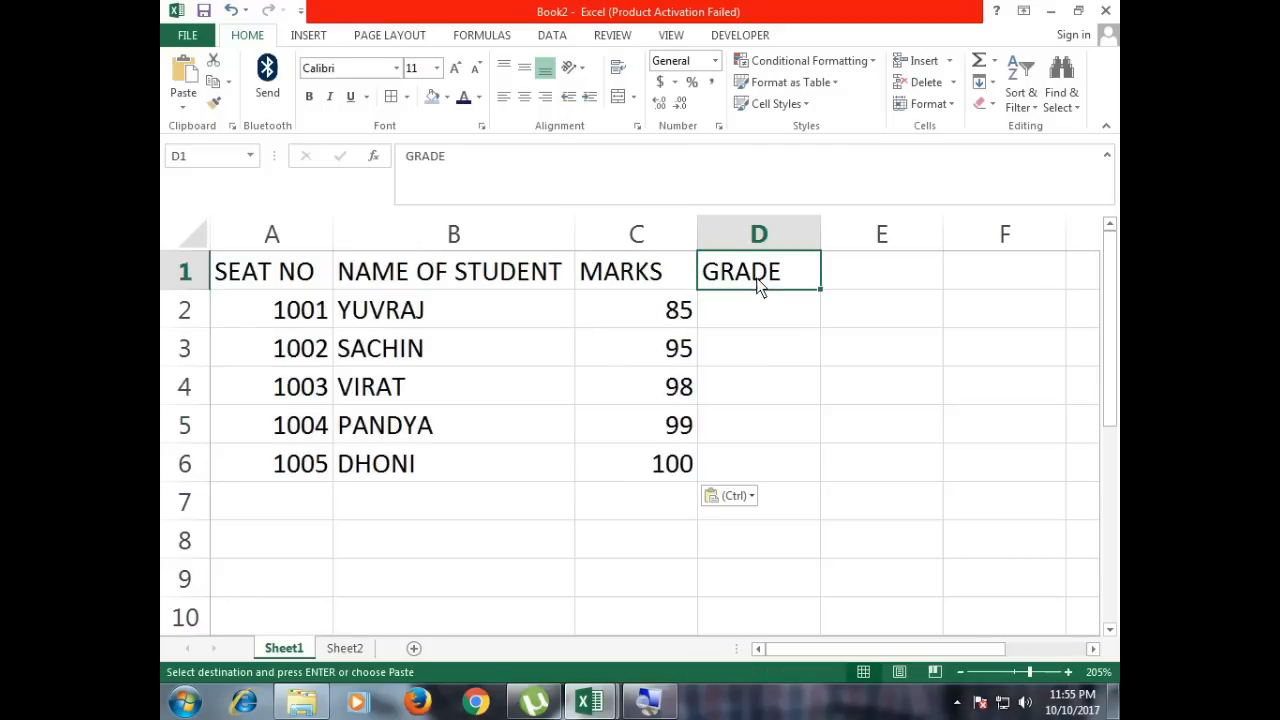
pyautogui.click(755, 312)
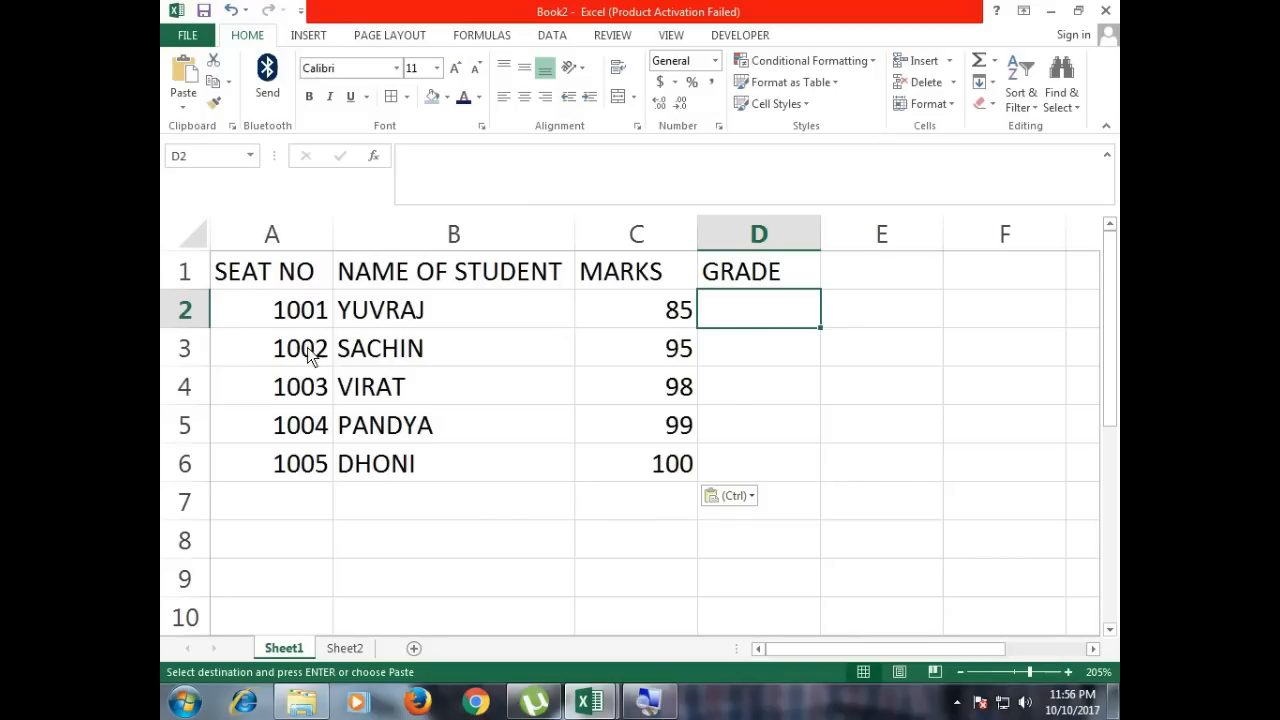
# Enter the headings MARKS in F1 and GRADE in G1 for a grade lookup table
pyautogui.keyDown('ctrl'); pyautogui.scroll(-3, 307, 350); pyautogui.keyUp('ctrl')
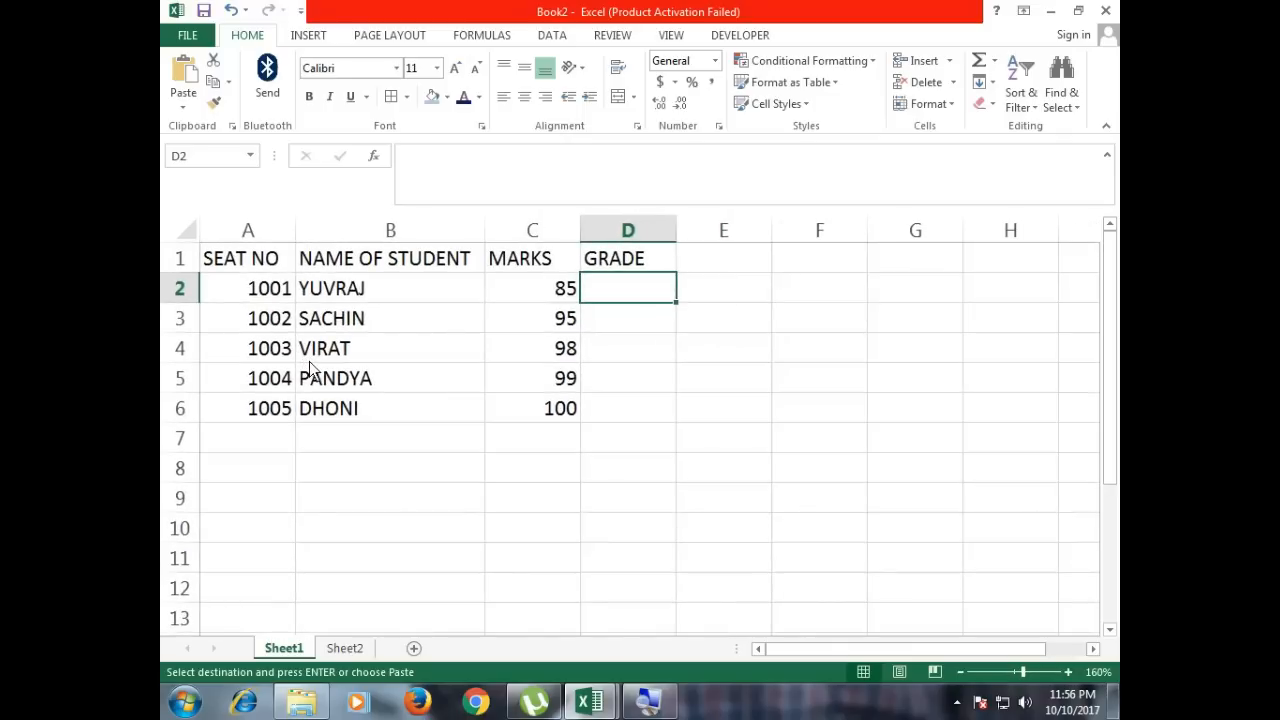
pyautogui.click(840, 268)
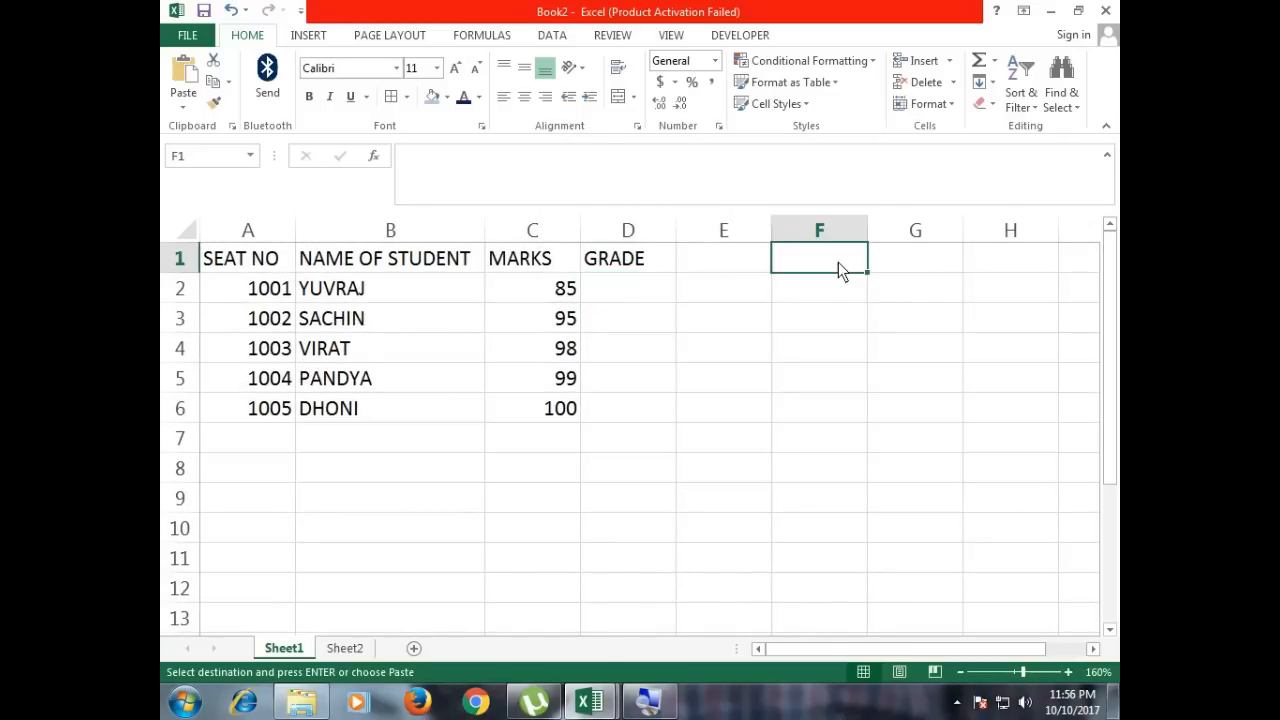
pyautogui.write('ma')
pyautogui.press('BackSpace')
pyautogui.press('BackSpace')
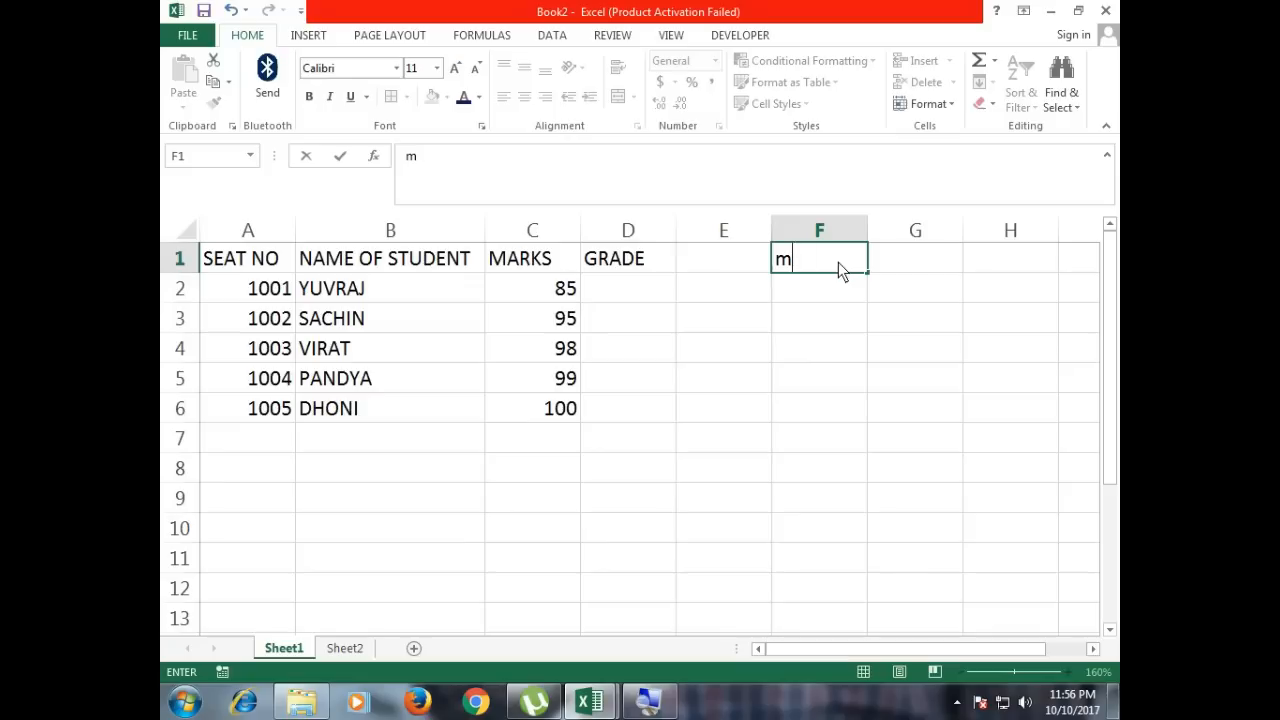
pyautogui.press('capslock')
pyautogui.write('MARKS')
pyautogui.press('Tab')
pyautogui.write('GRADE')
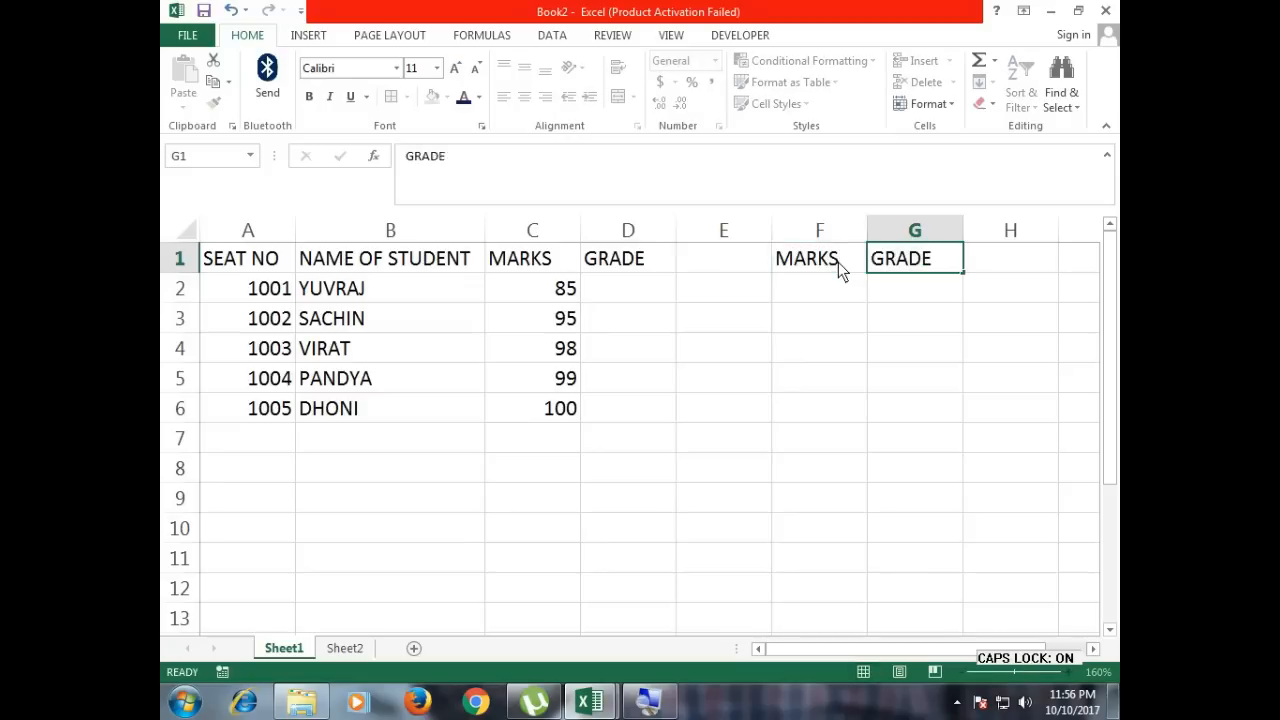
pyautogui.press('Return')
# Enter the lower mark limits 0, 35, 45, 60 and 75 in F2:F6
pyautogui.press('Left')
pyautogui.write('0')
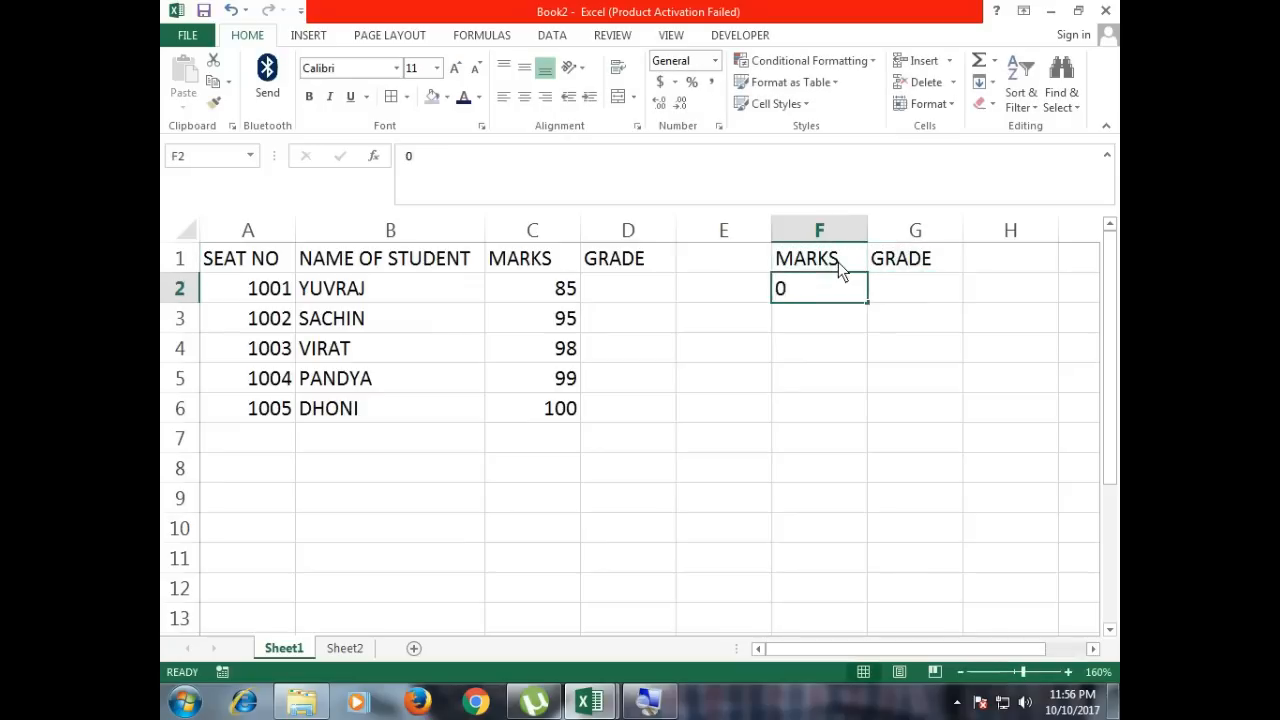
pyautogui.press('Return')
pyautogui.write('35')
pyautogui.press('Return')
pyautogui.write('45')
pyautogui.press('Return')
pyautogui.write('60')
pyautogui.press('Return')
pyautogui.press('Return')
pyautogui.write('75')
pyautogui.press('Return')
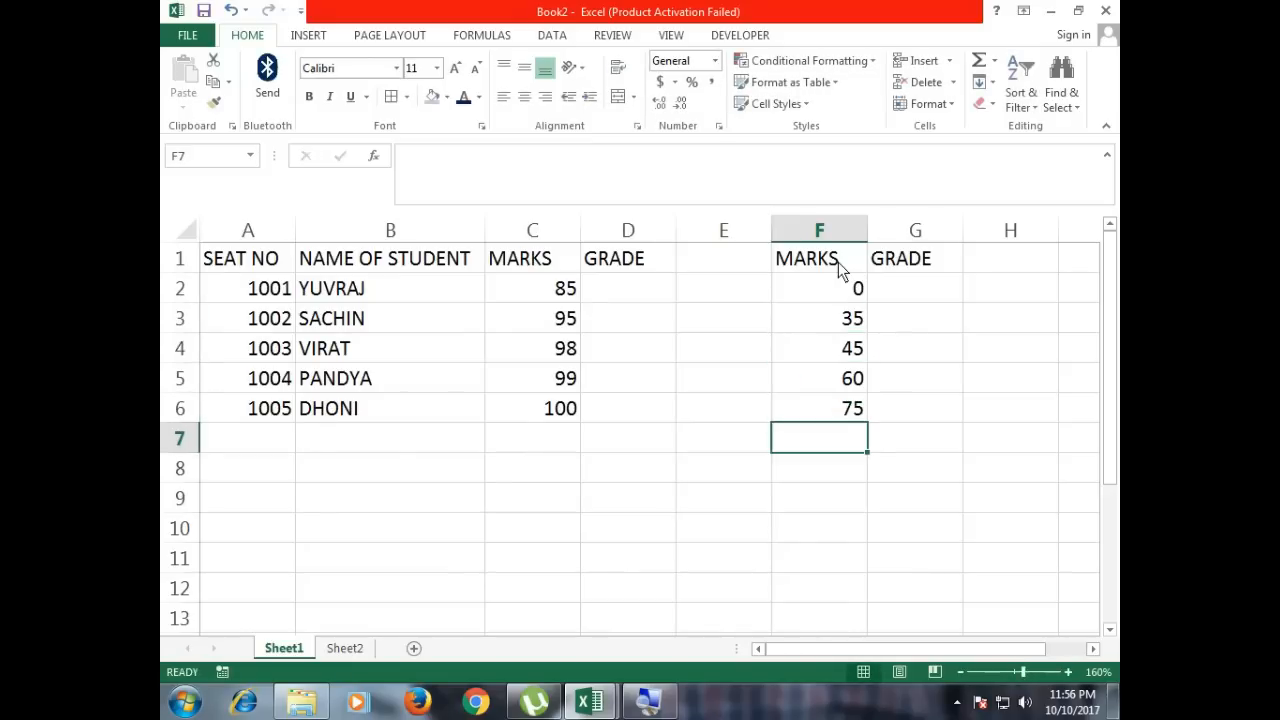
# Enter the grades FAIL, C, B, A and A+ in G2:G6 beside the mark limits
pyautogui.press('Right')
pyautogui.press('Up')
pyautogui.press('Up')
pyautogui.press('Up')
pyautogui.press('Up')
pyautogui.press('Up')
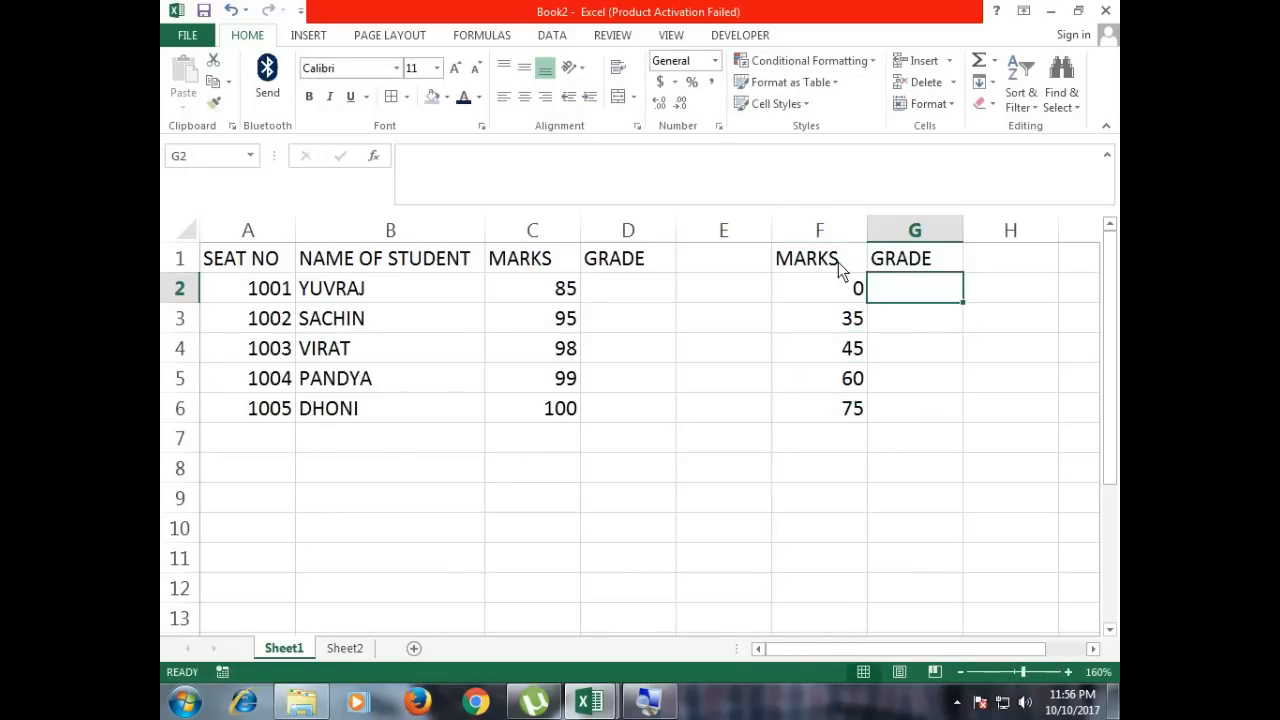
pyautogui.write('FAIL')
pyautogui.press('Return')
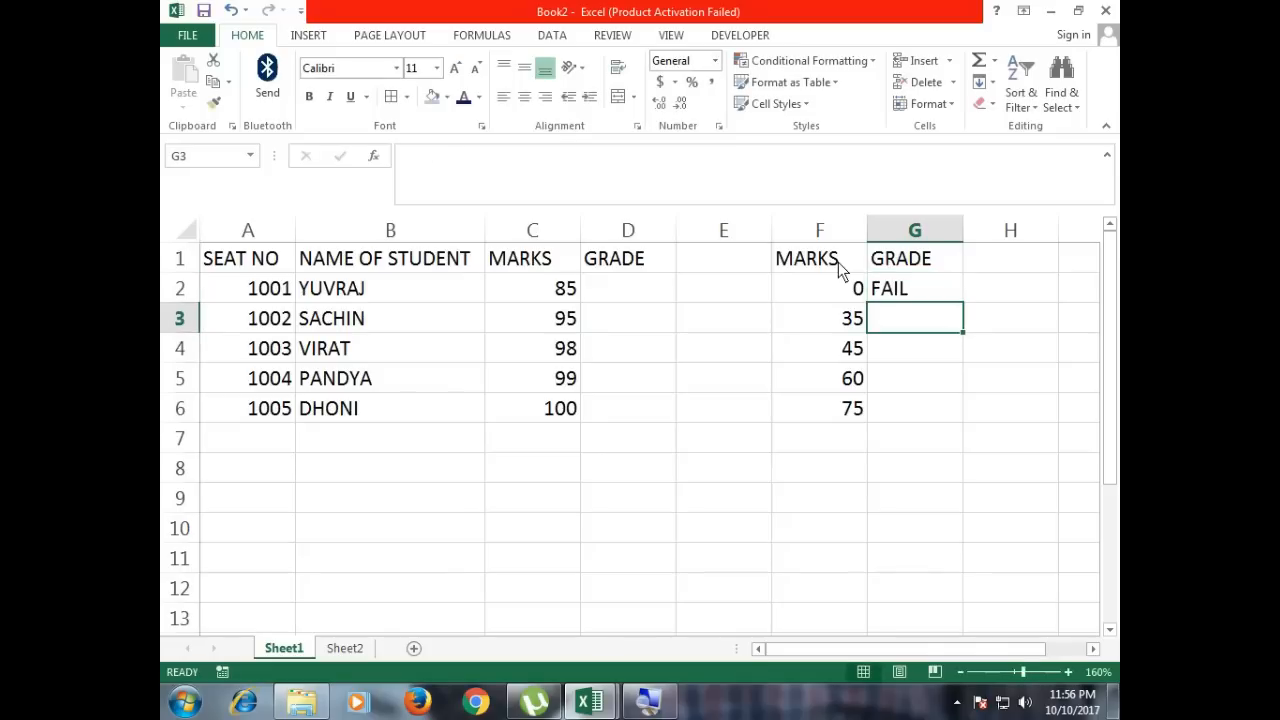
pyautogui.write('C')
pyautogui.press('Return')
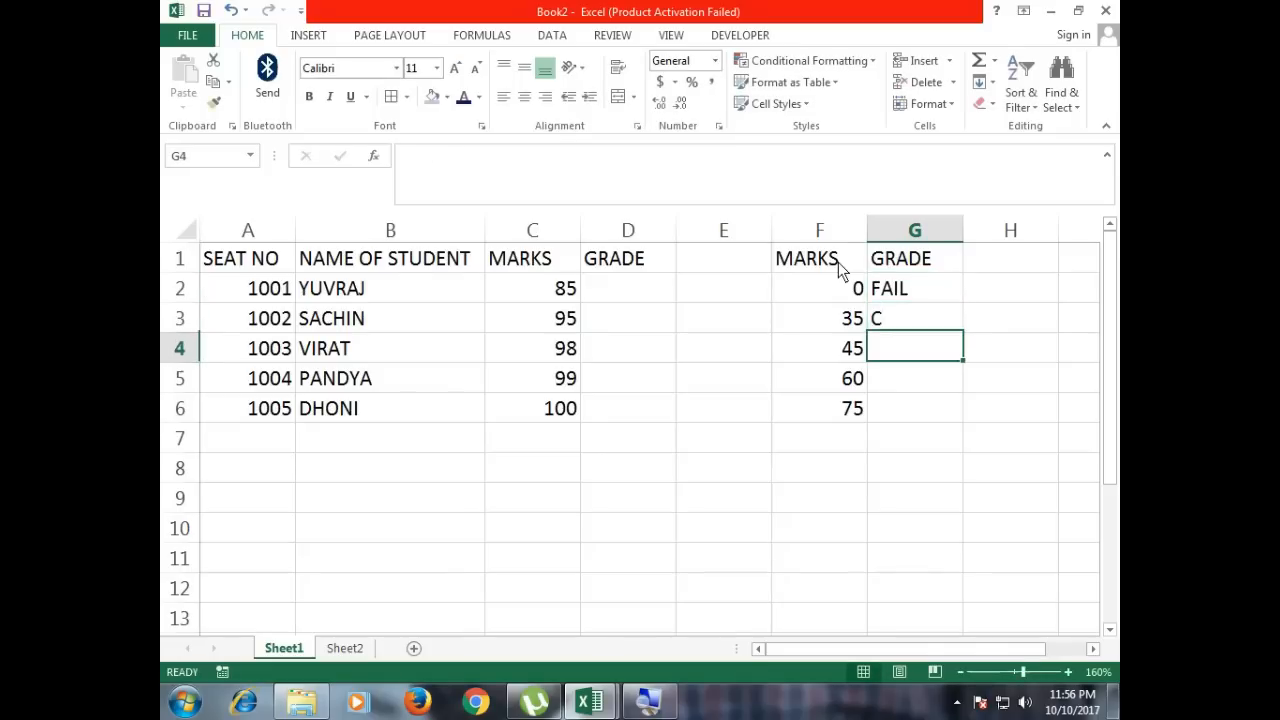
pyautogui.write('B')
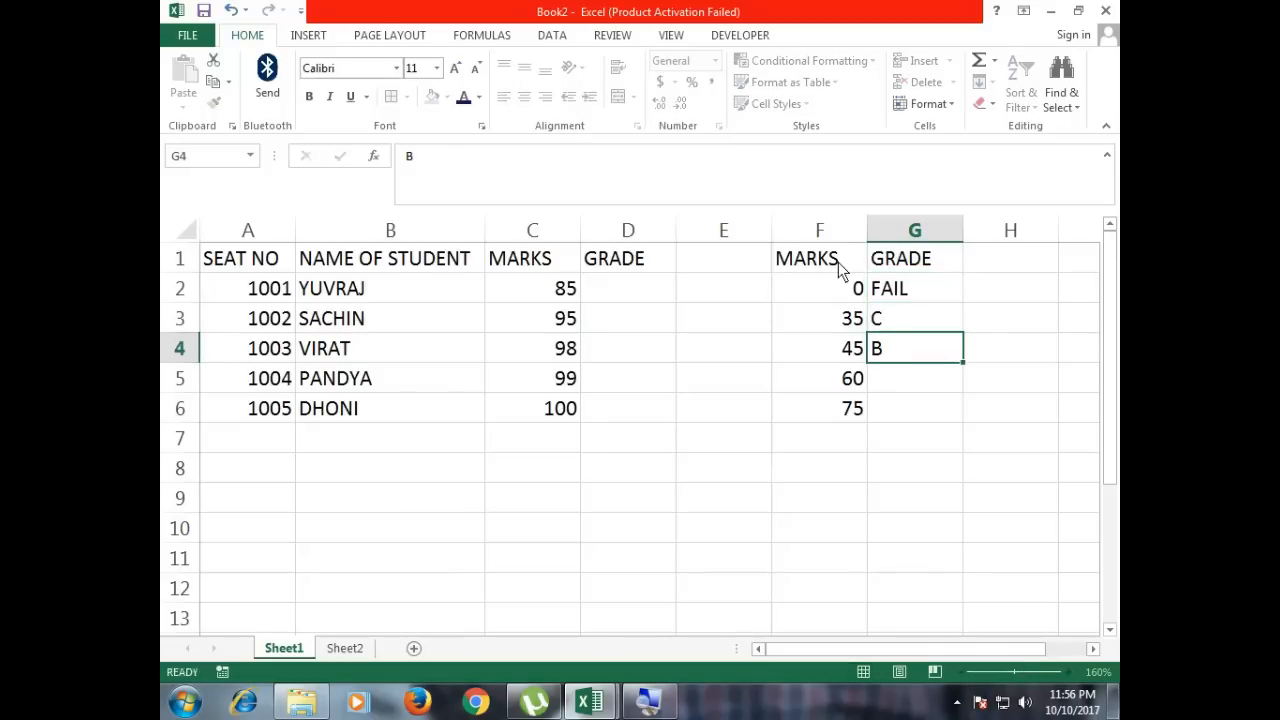
pyautogui.press('Return')
pyautogui.write('A')
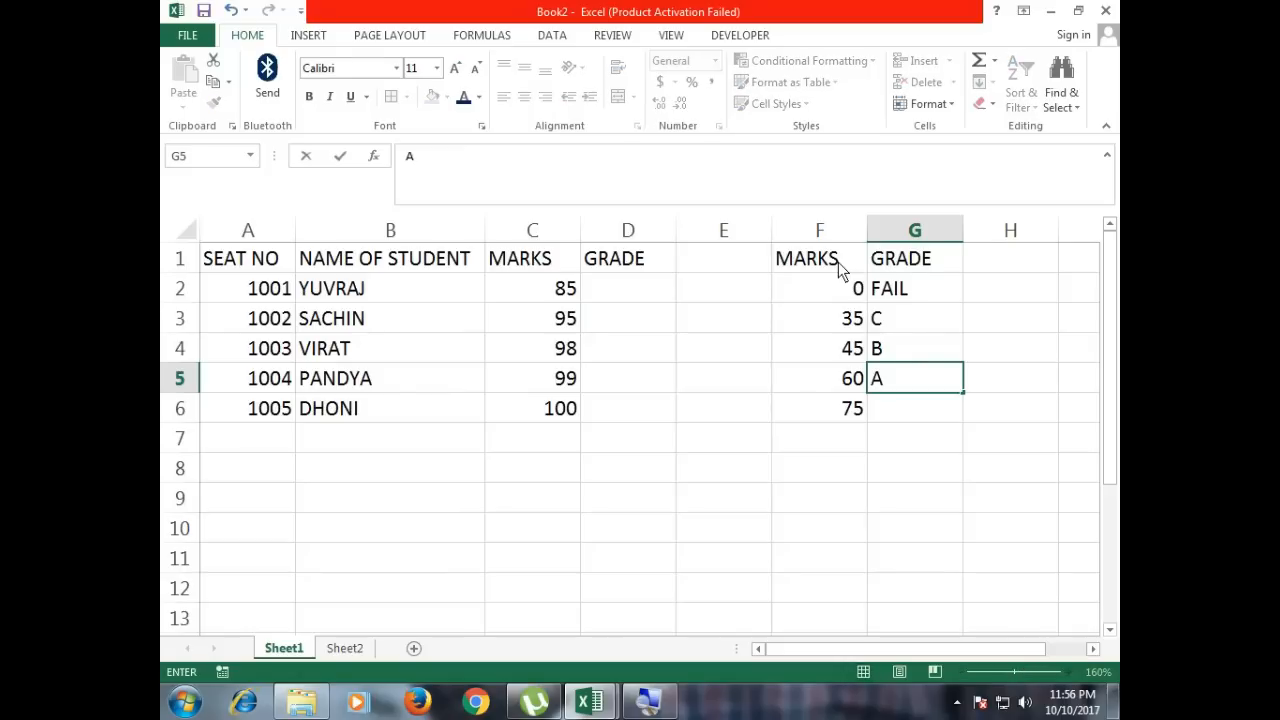
pyautogui.press('Return')
pyautogui.write('A+')
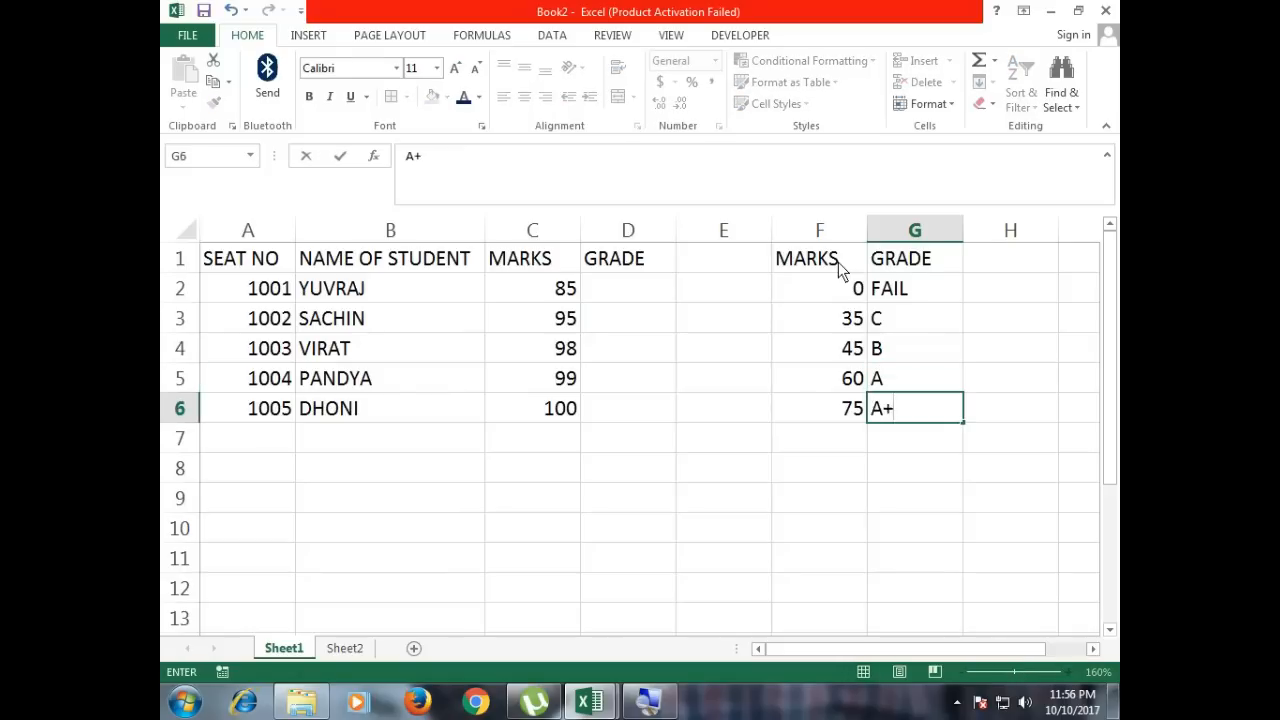
pyautogui.press('Return')
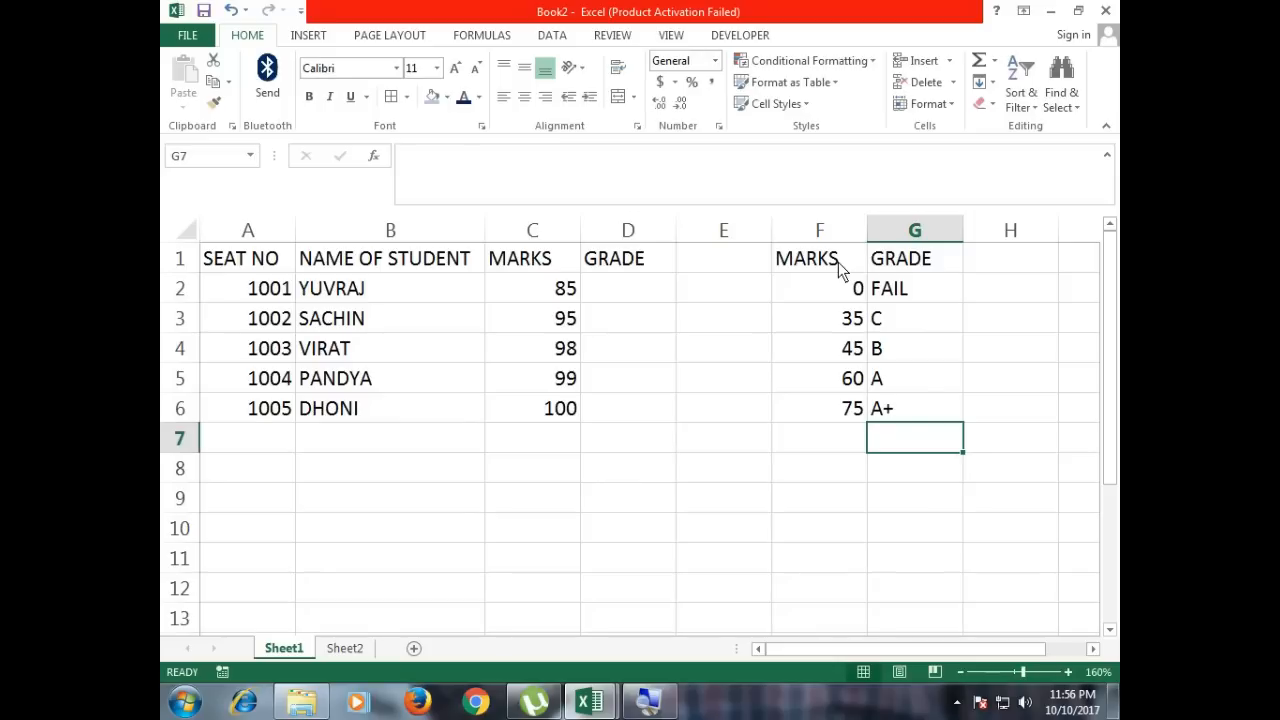
# Name the grade table range F1:G6 Grd_list
pyautogui.moveTo(838, 262); pyautogui.dragTo(909, 410)
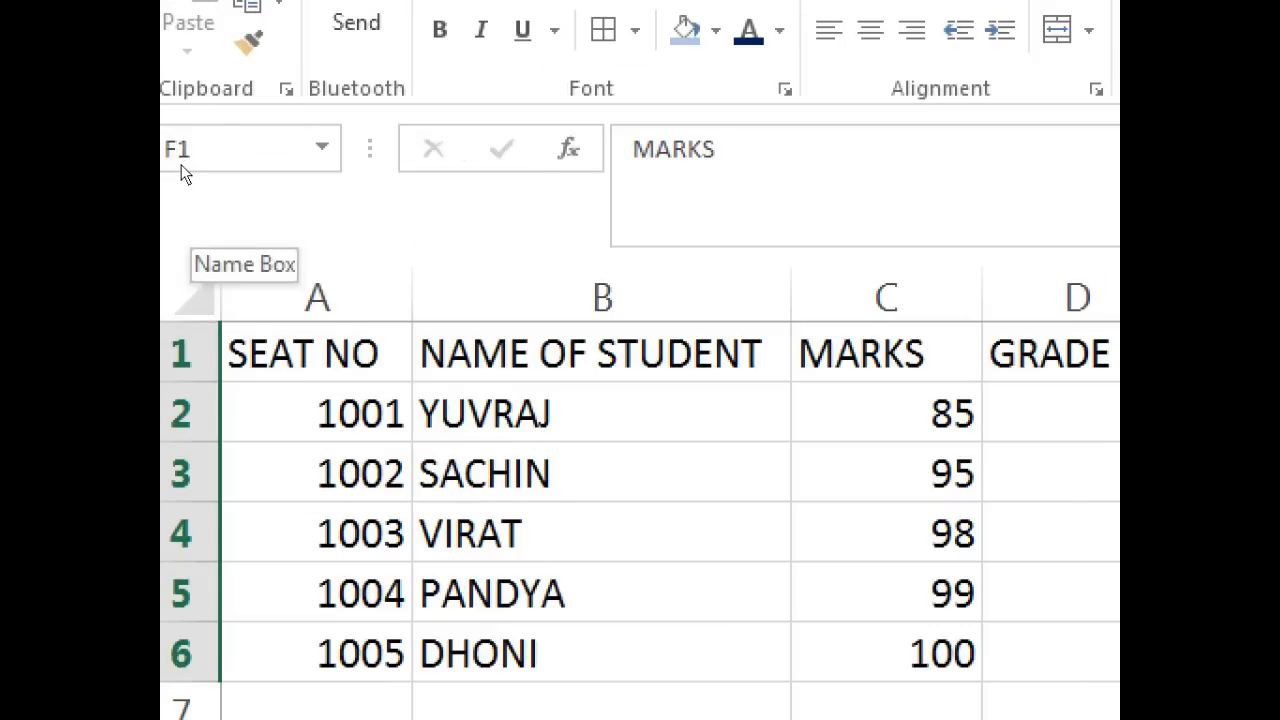
pyautogui.click(181, 172)
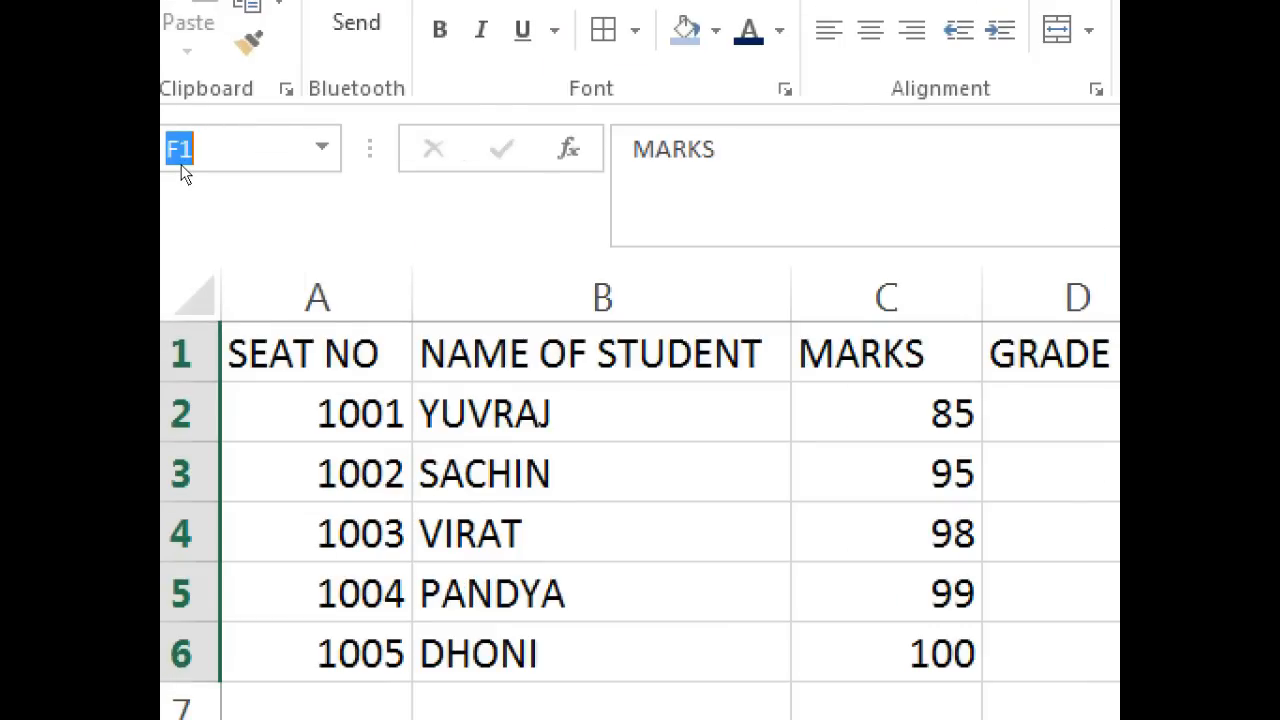
pyautogui.write('GR')
pyautogui.press('BackSpace')
pyautogui.write('rd')
pyautogui.write('_I')
pyautogui.write('ist')
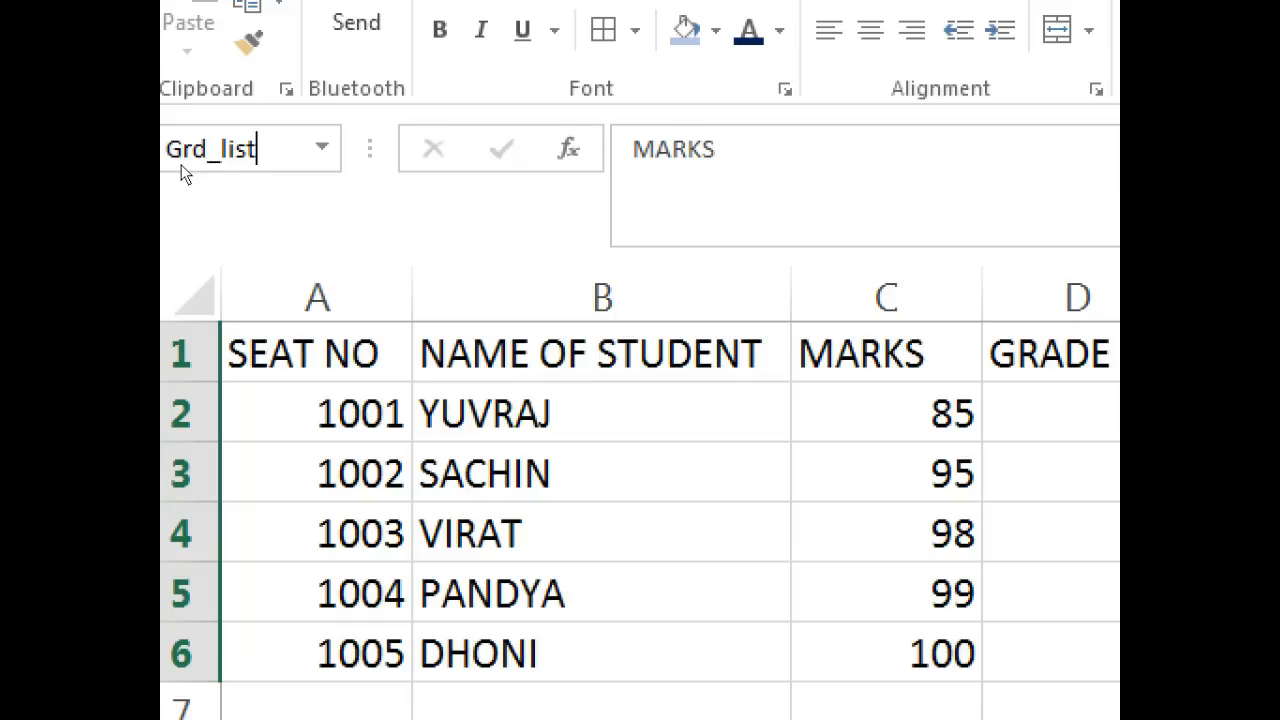
pyautogui.press('Return')
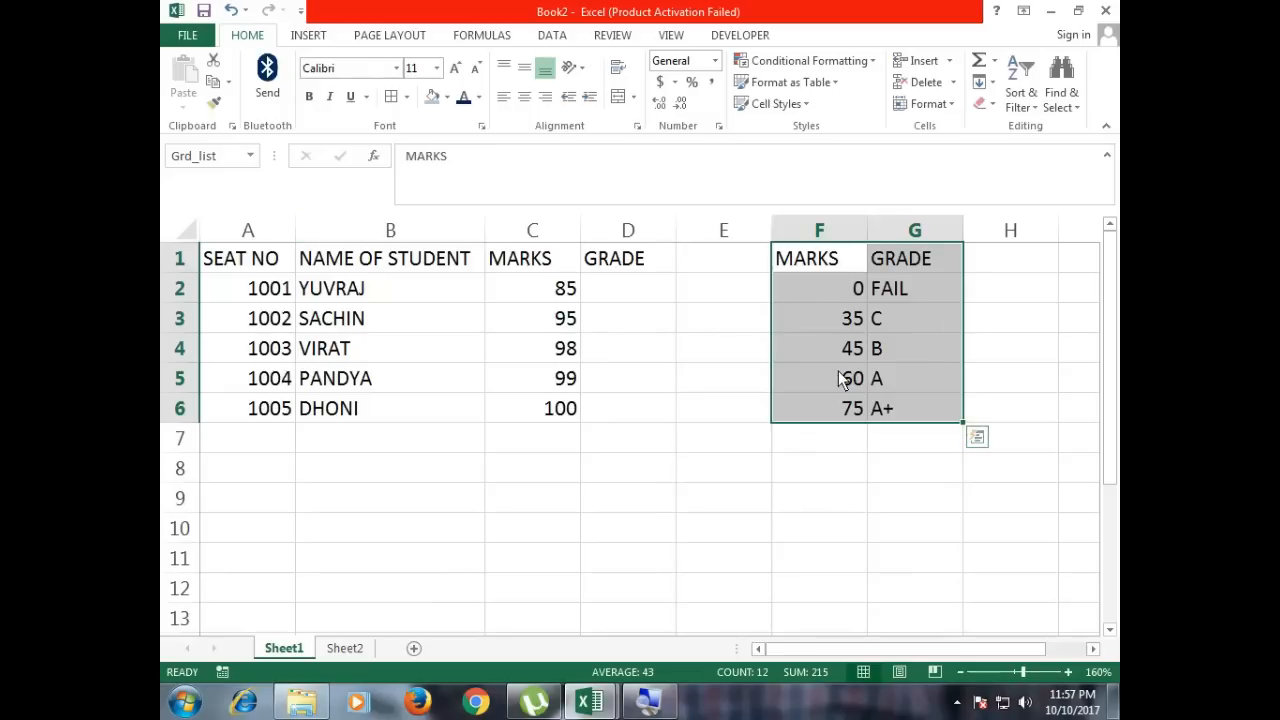
# Review Sheet2's exact-match example, comparing the seat number and results in F3:F5 with the last student's row, and return to Sheet1
pyautogui.click(660, 290)
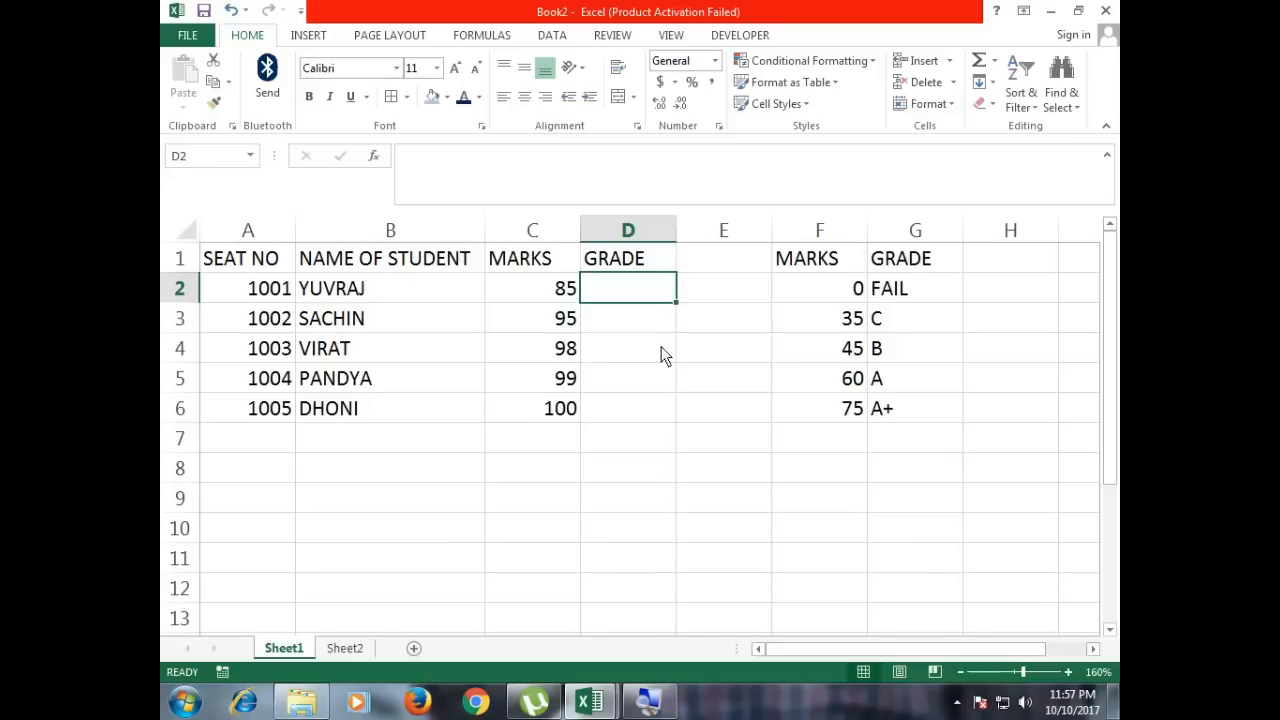
pyautogui.click(345, 648)
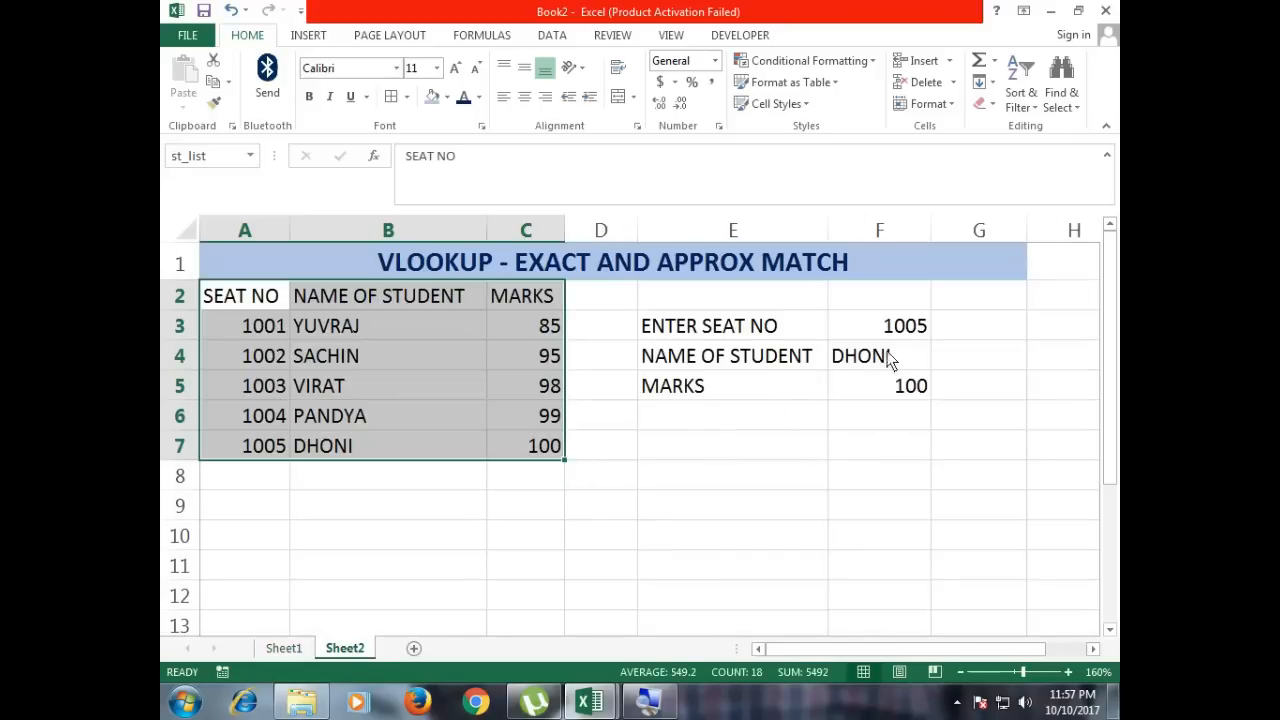
pyautogui.click(906, 334)
pyautogui.moveTo(265, 440); pyautogui.dragTo(530, 452)
pyautogui.moveTo(903, 338); pyautogui.dragTo(890, 382)
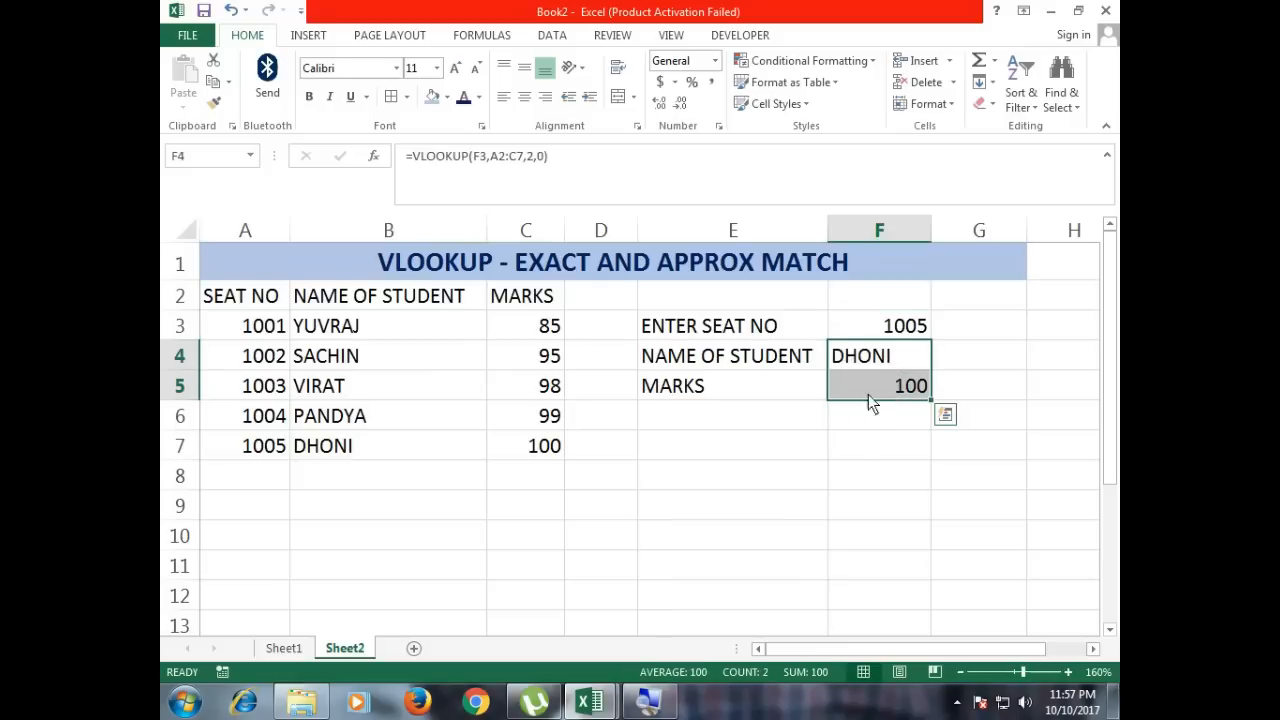
pyautogui.click(878, 362)
pyautogui.press('Return')
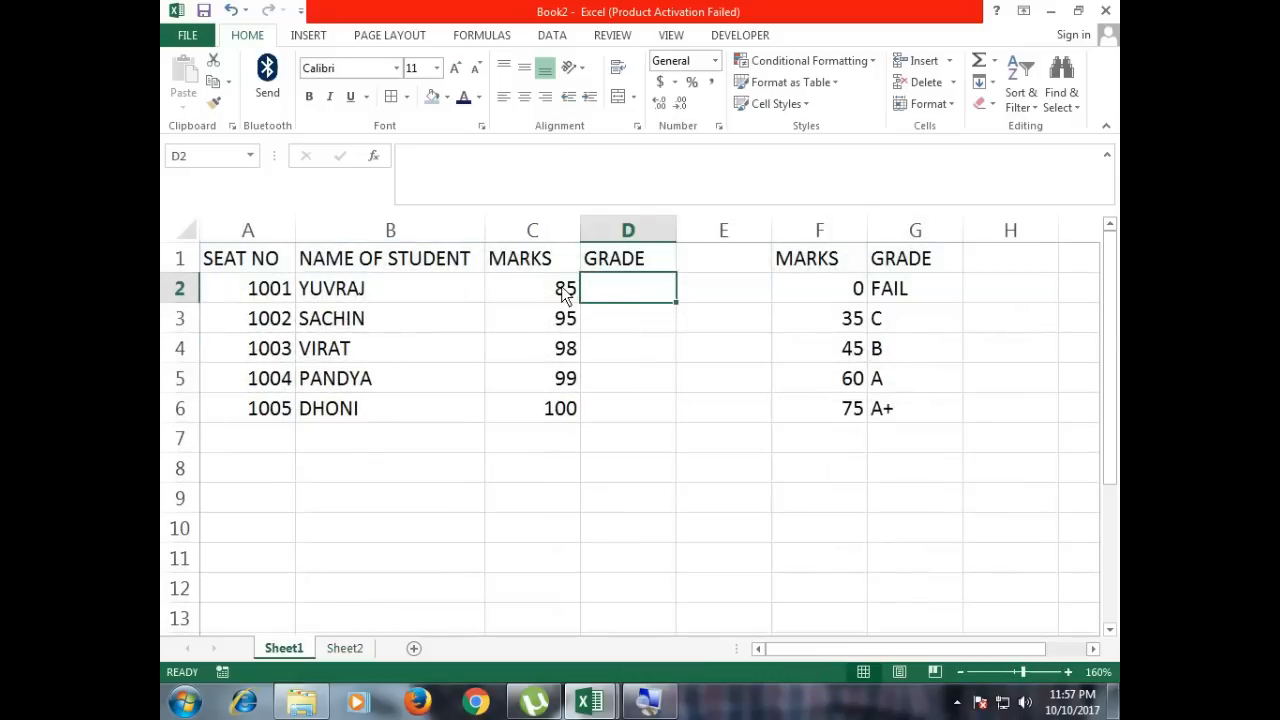
# Compare the students' marks in C2:C6 with the lower mark limits in F2:F6
pyautogui.click(566, 290)
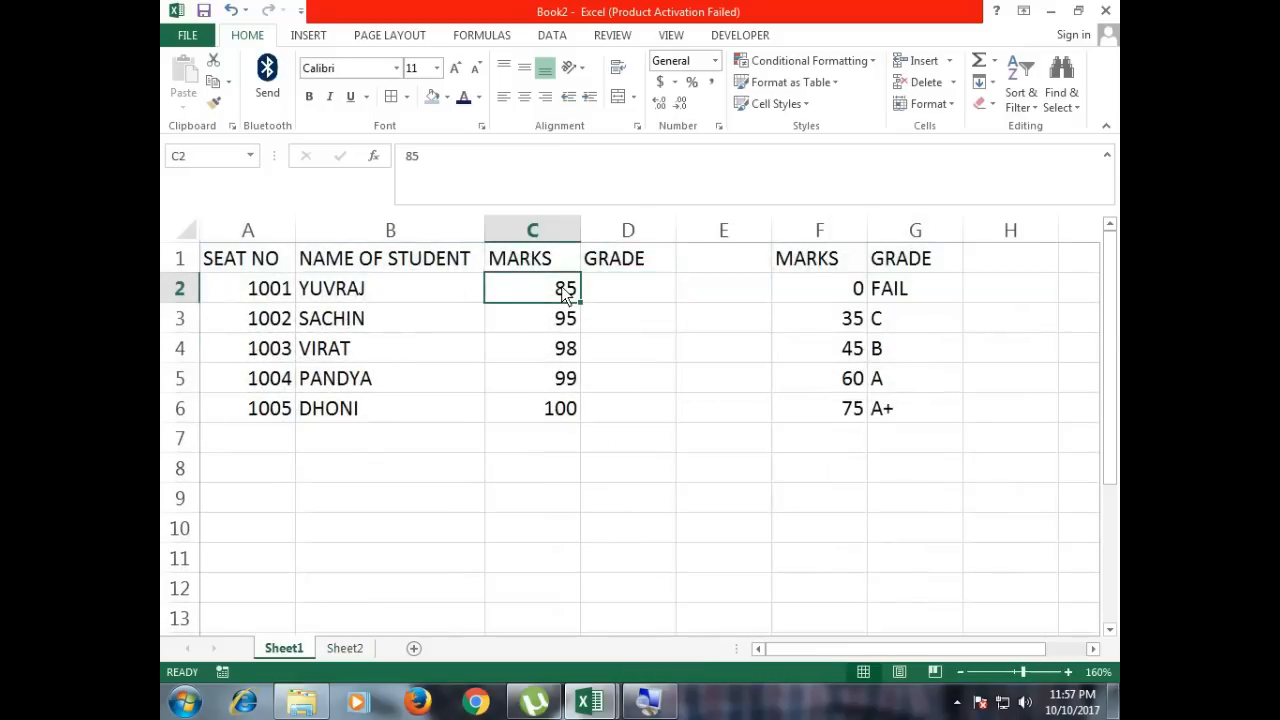
pyautogui.click(855, 297)
pyautogui.moveTo(855, 320); pyautogui.dragTo(851, 406)
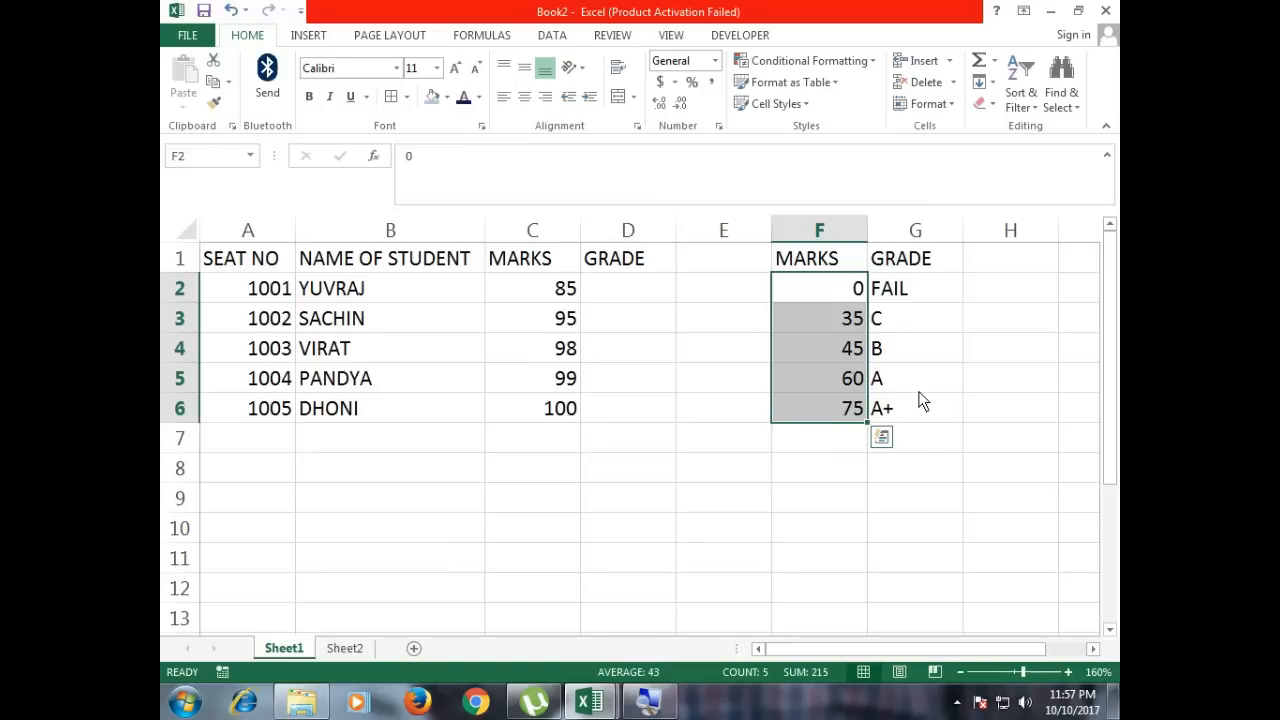
pyautogui.moveTo(548, 298); pyautogui.dragTo(566, 415)
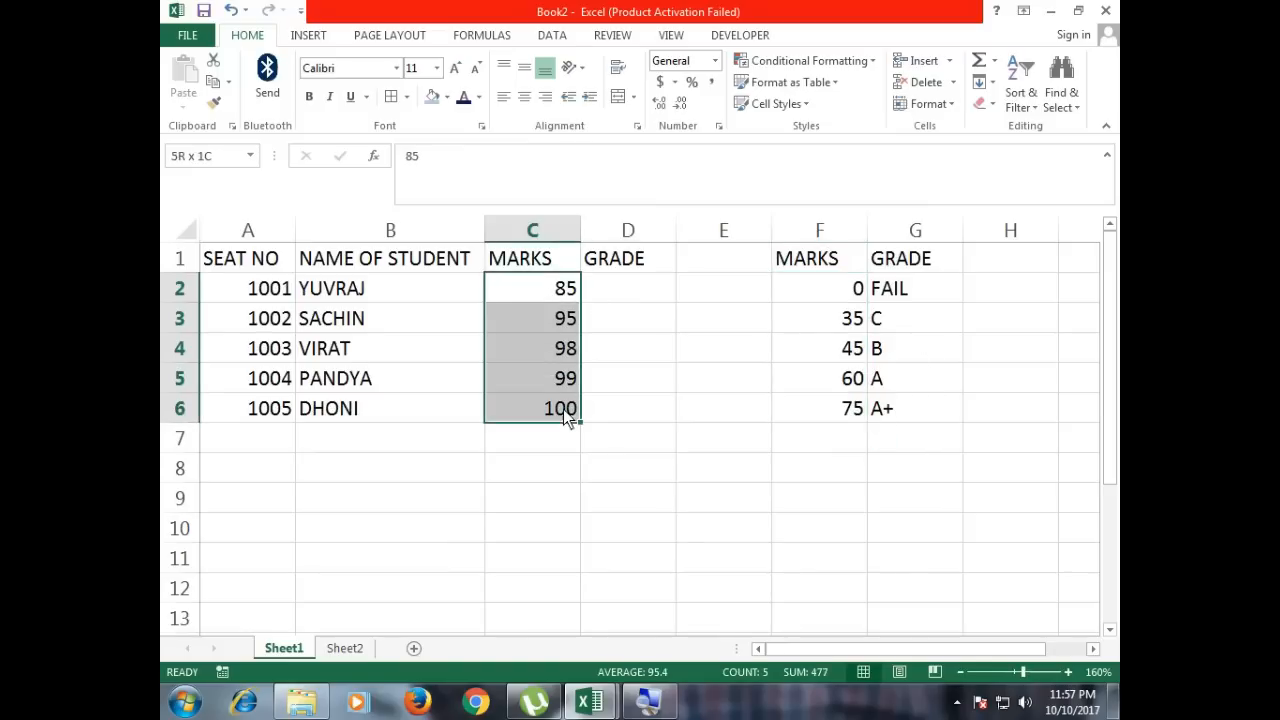
pyautogui.moveTo(845, 292); pyautogui.dragTo(880, 415)
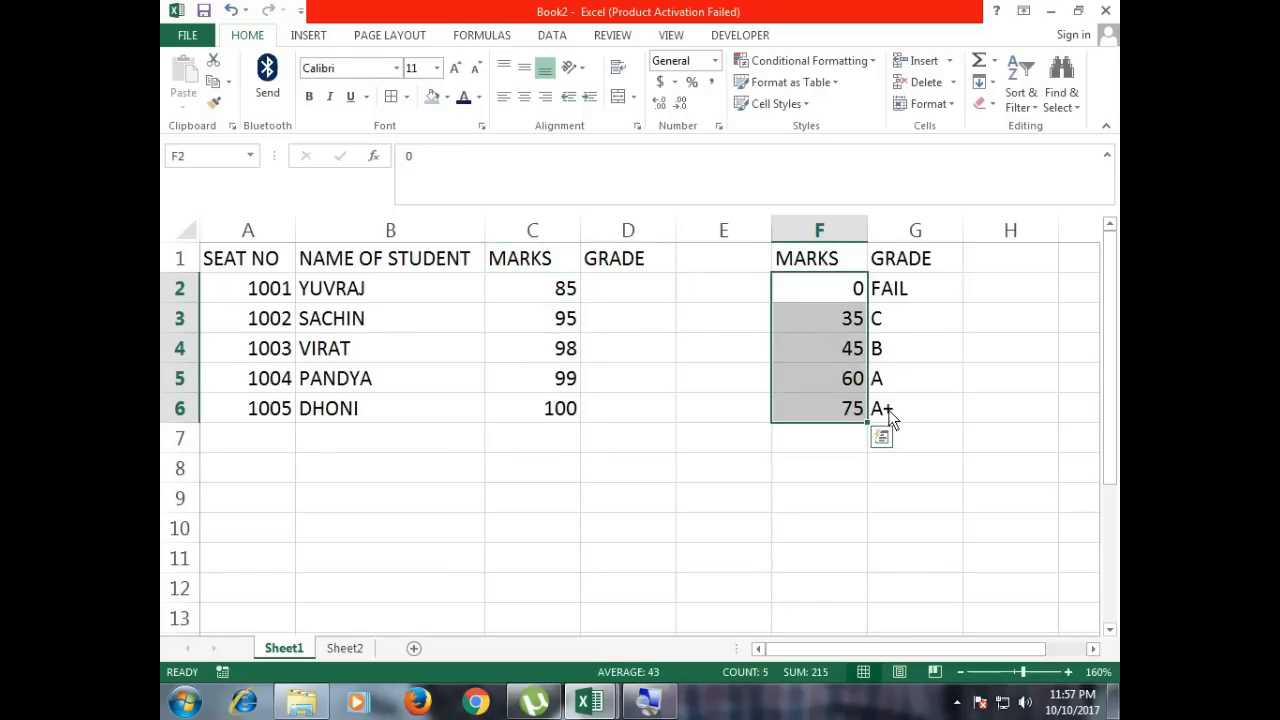
# Change the first student's marks in C2 to 24 and the second student's marks in C3 to 45
pyautogui.click(556, 293)
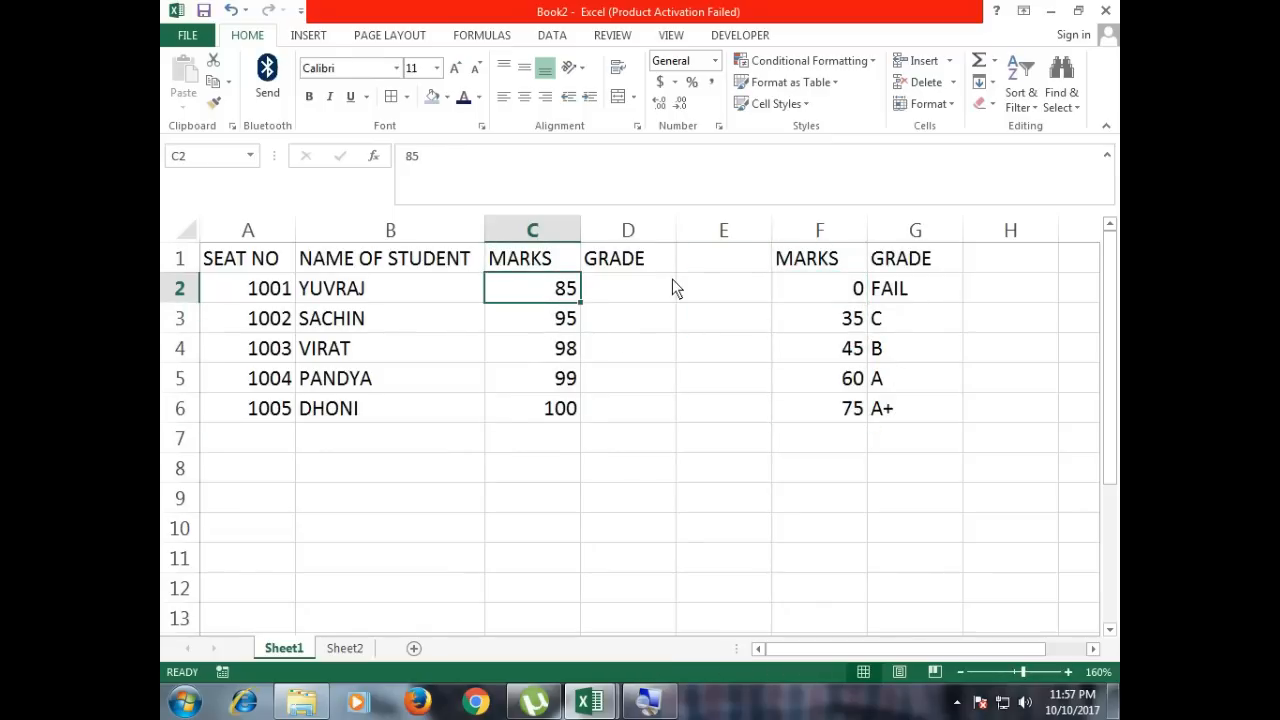
pyautogui.write('24')
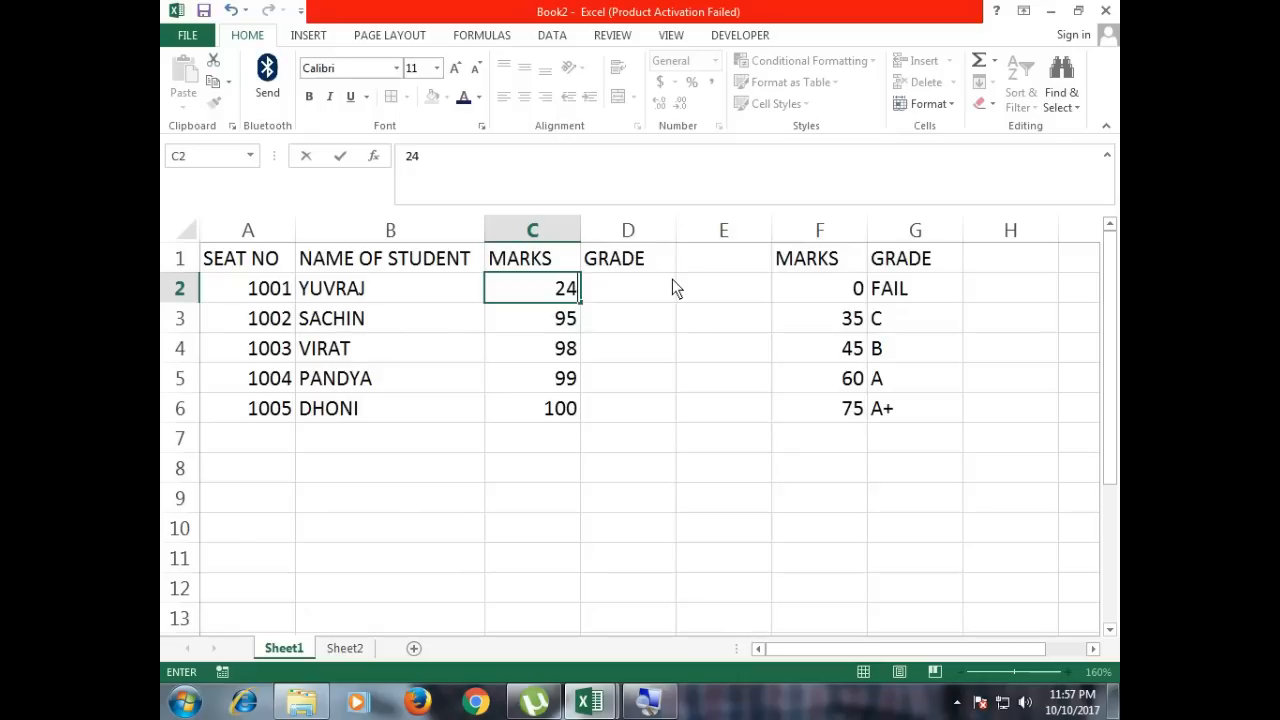
pyautogui.press('Return')
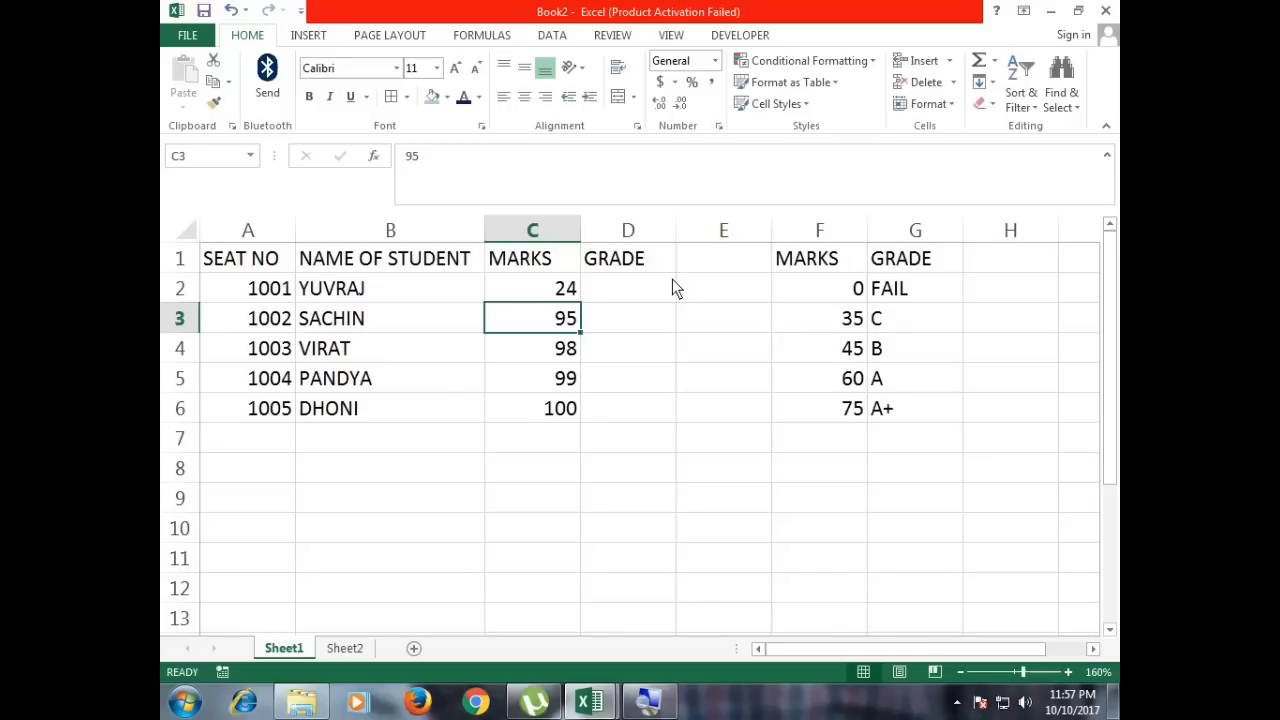
pyautogui.press('Down')
pyautogui.press('Down')
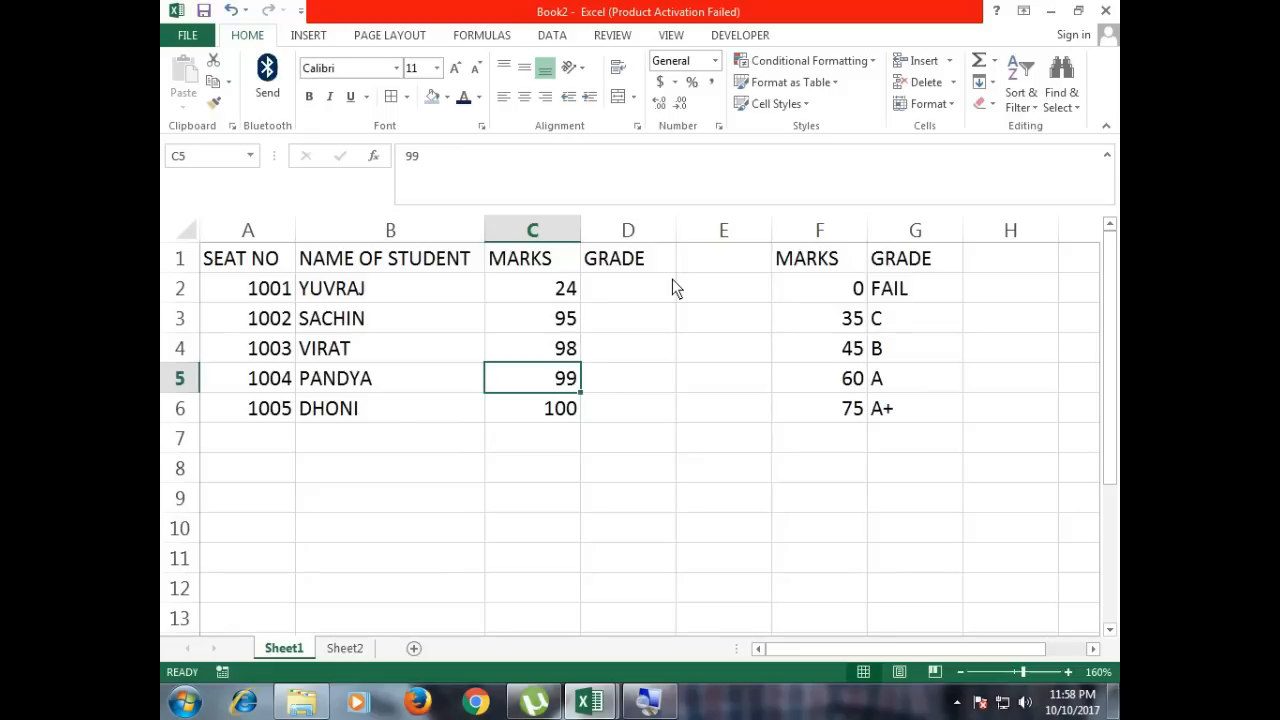
pyautogui.press('Up')
pyautogui.press('Up')
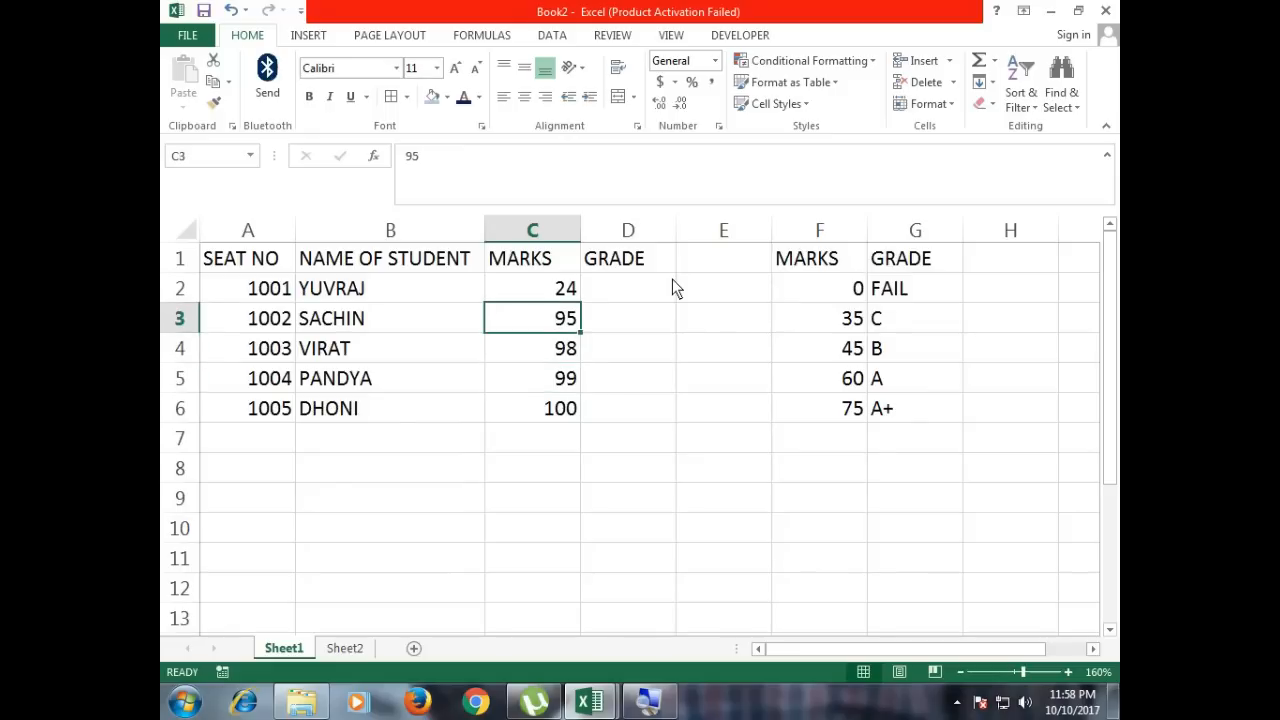
pyautogui.write('45')
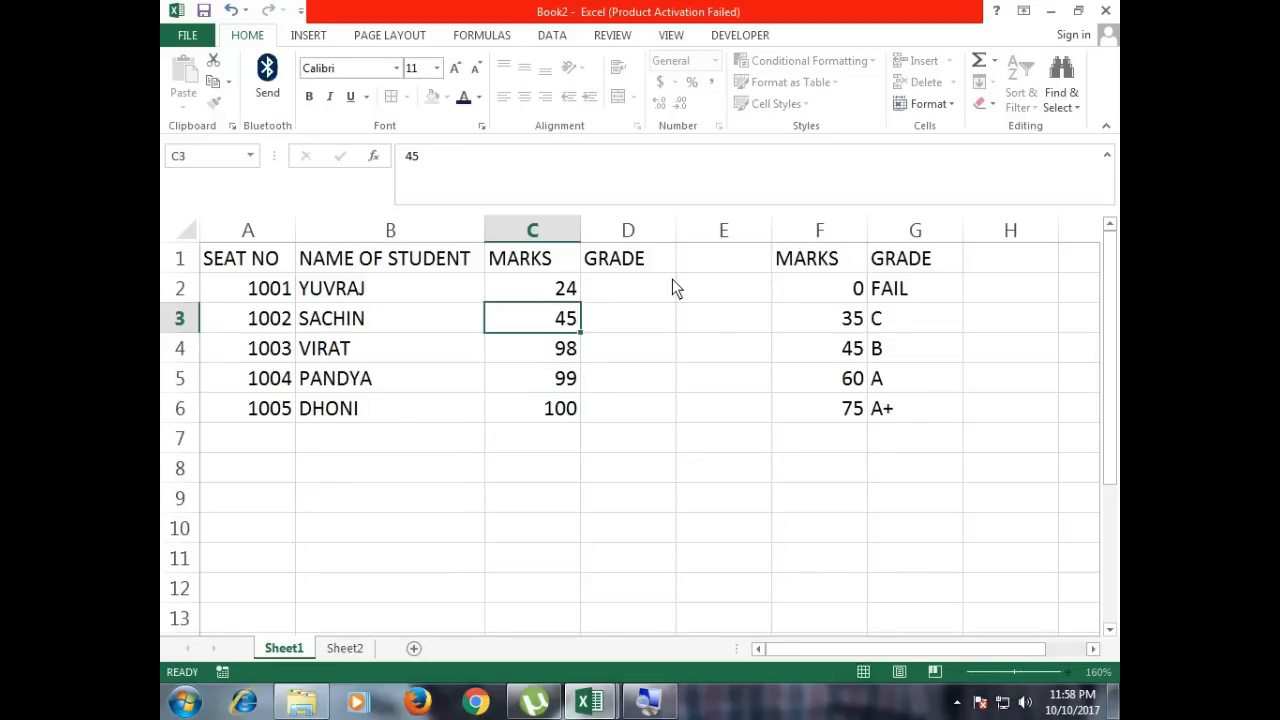
pyautogui.press('Return')
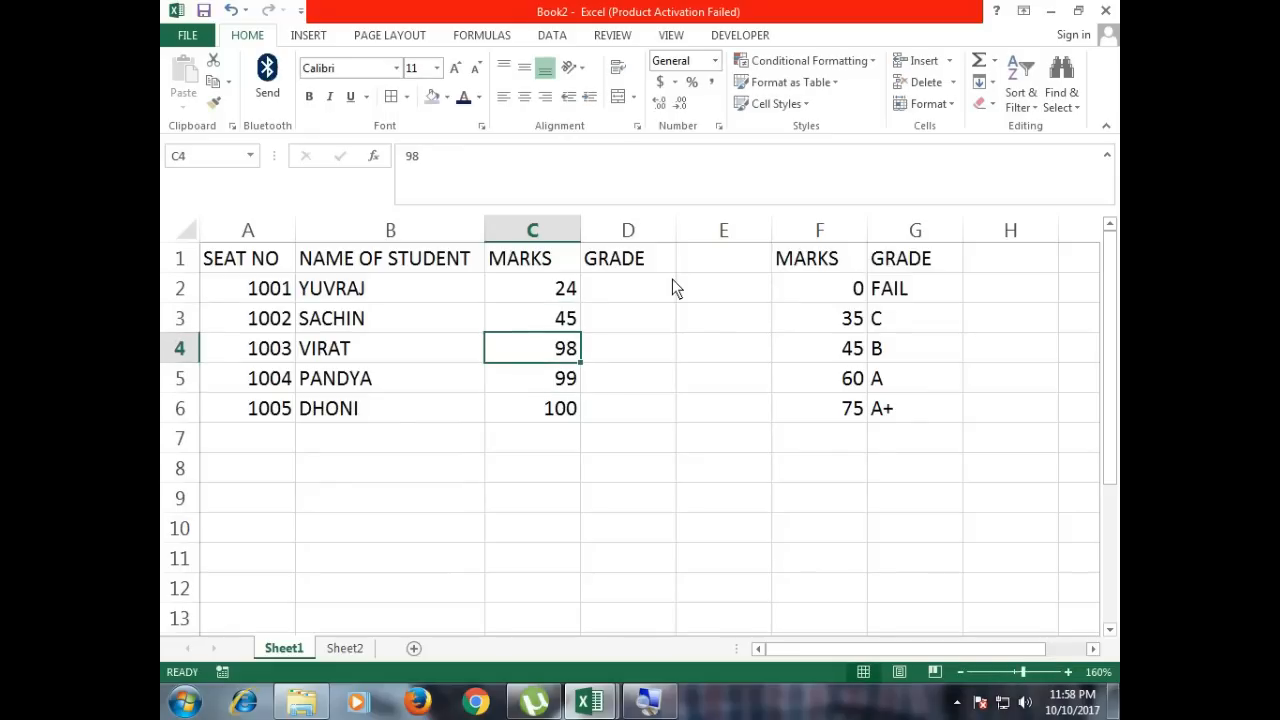
# Start a VLOOKUP formula in D2 with the marks in C2 as lookup value and Grd_list as table array
pyautogui.press('Right')
pyautogui.press('Up')
pyautogui.press('Up')
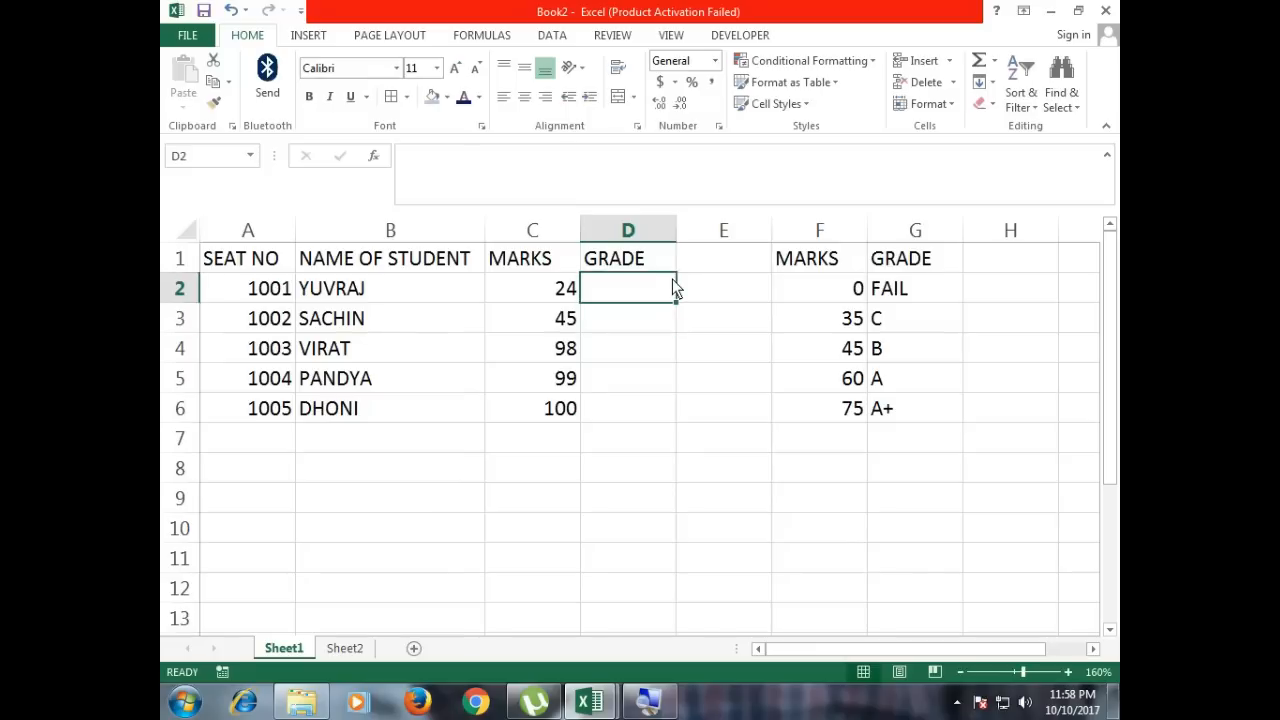
pyautogui.write('=vl')
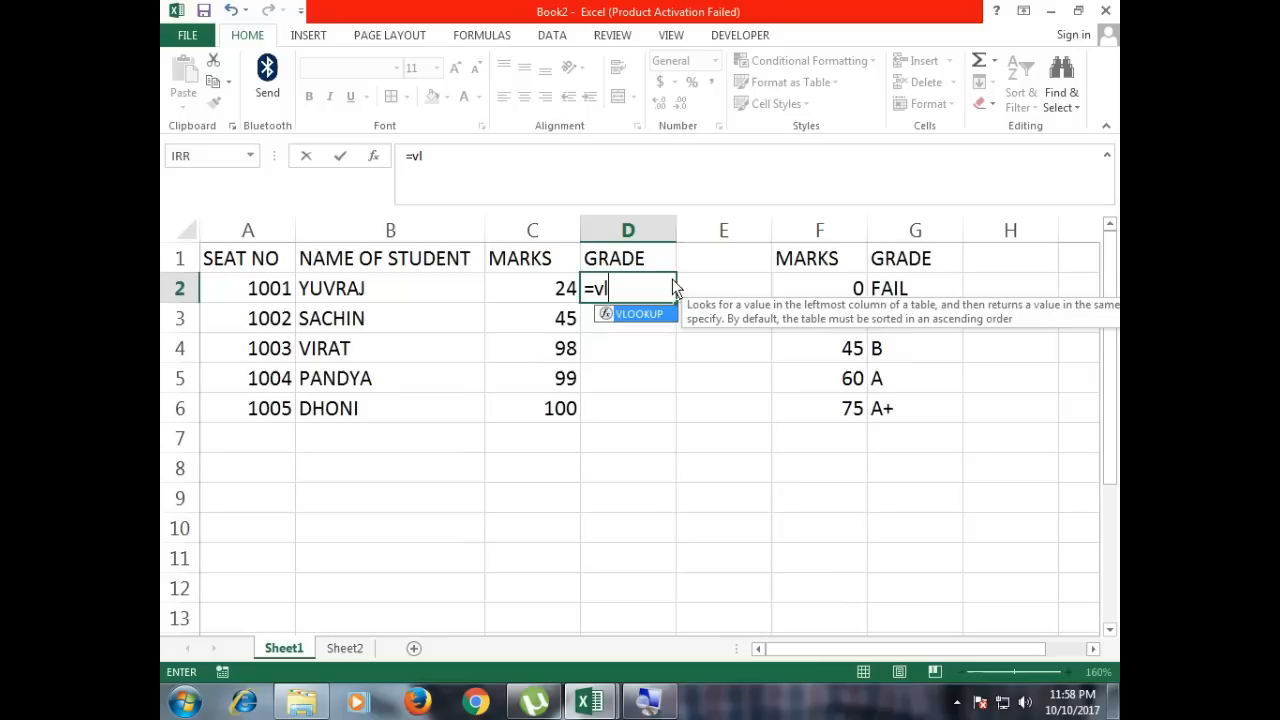
pyautogui.press('Tab')
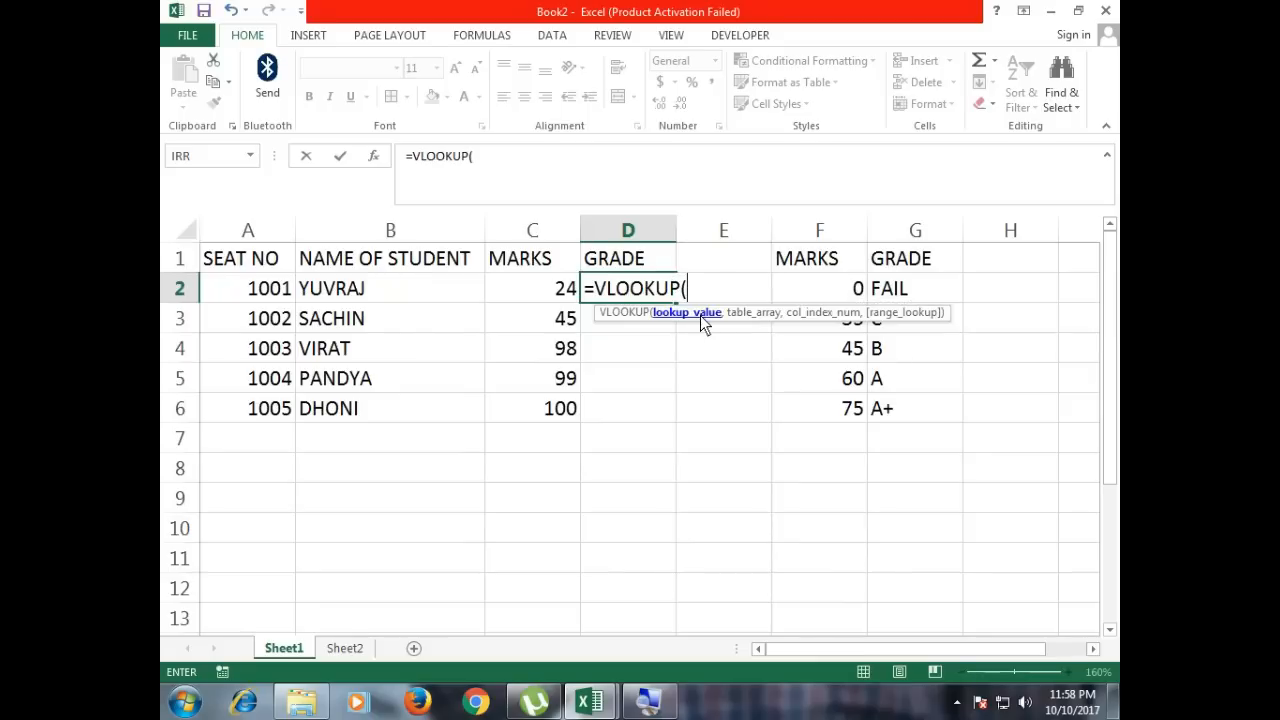
pyautogui.click(533, 289)
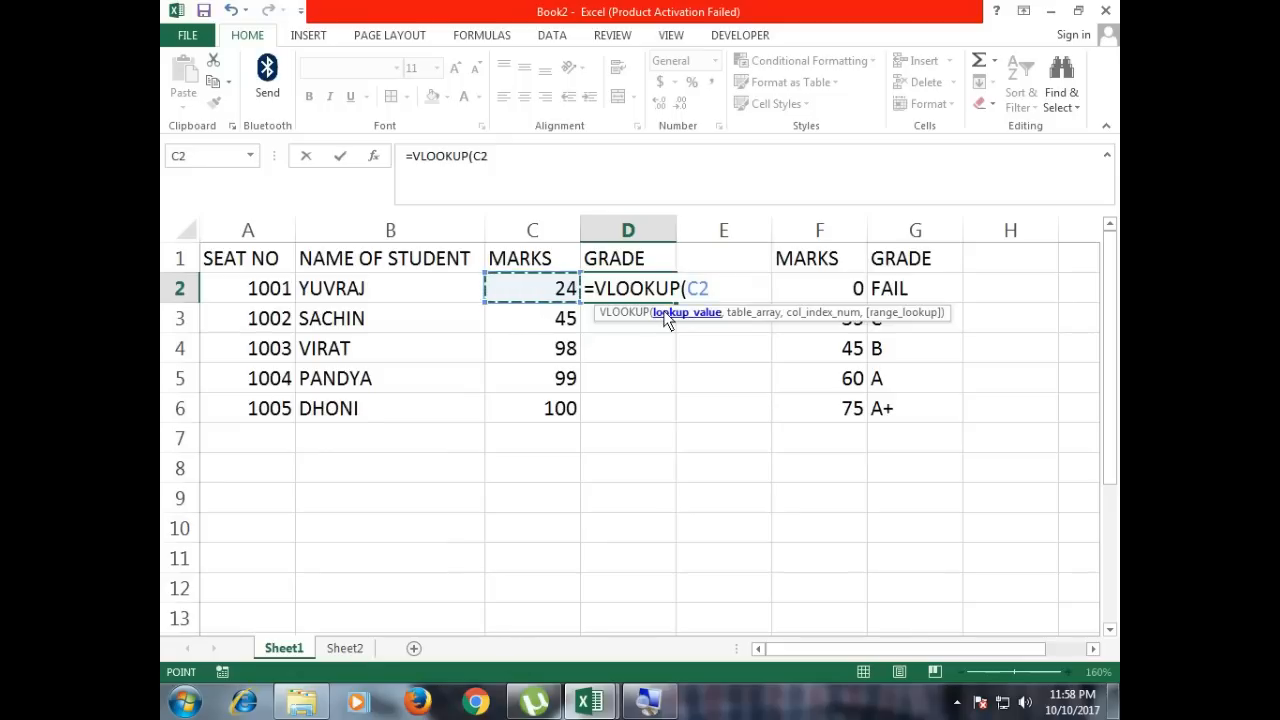
pyautogui.write(',')
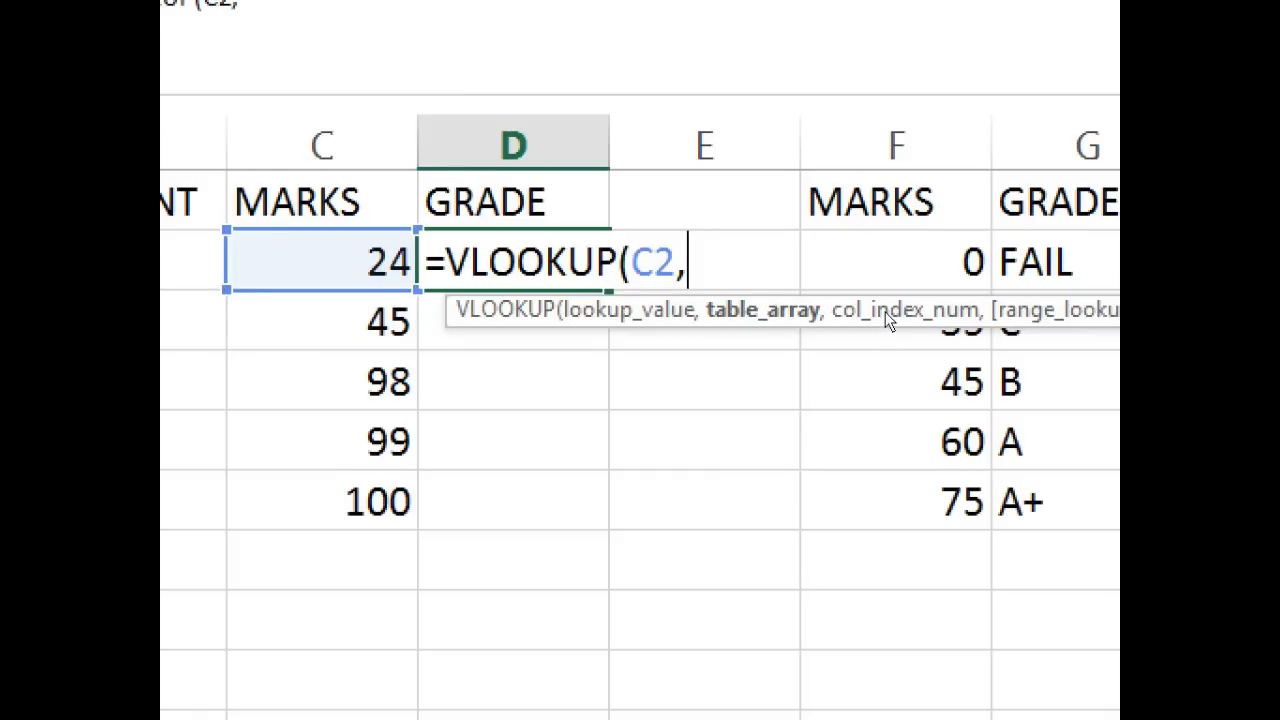
pyautogui.write('g')
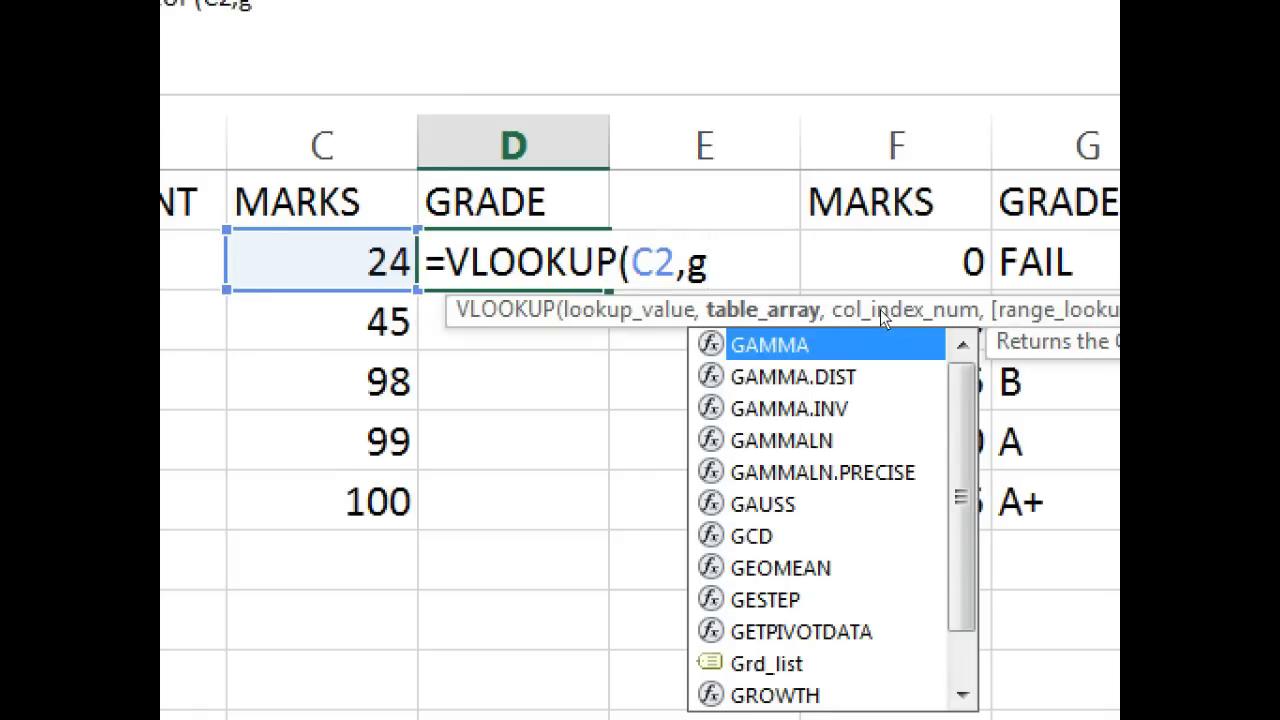
pyautogui.write('rd')
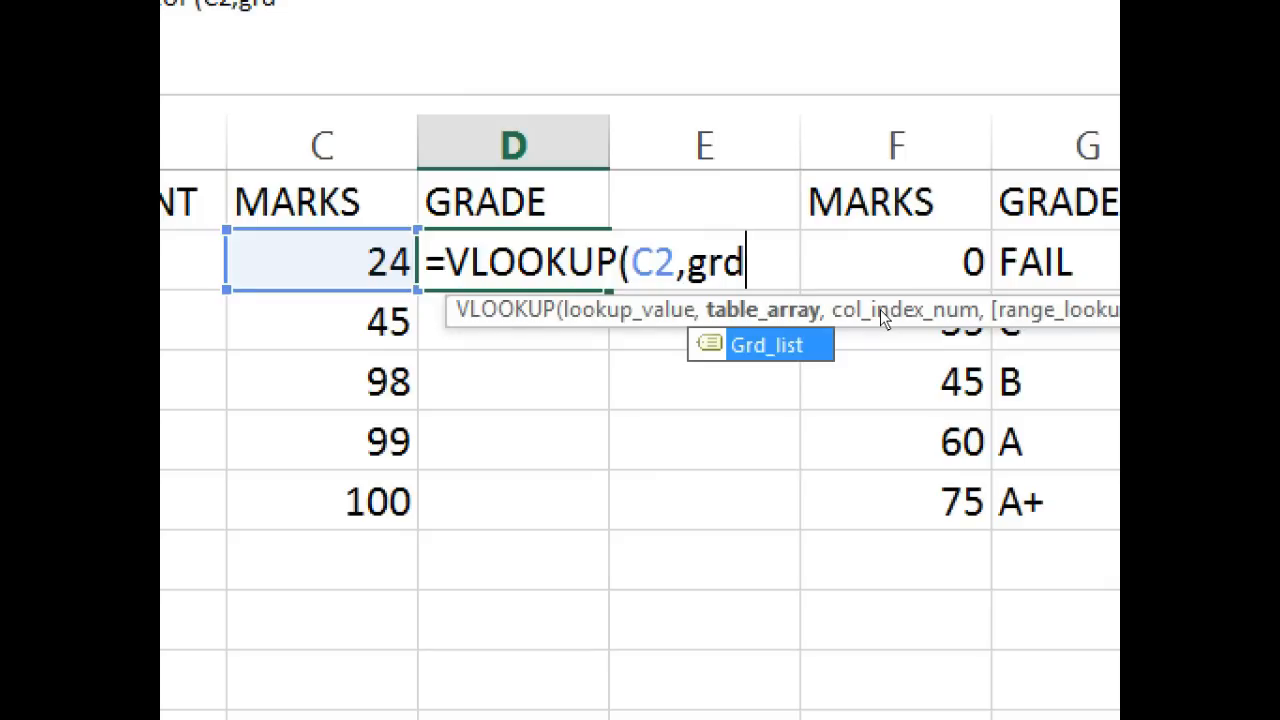
pyautogui.press('Tab')
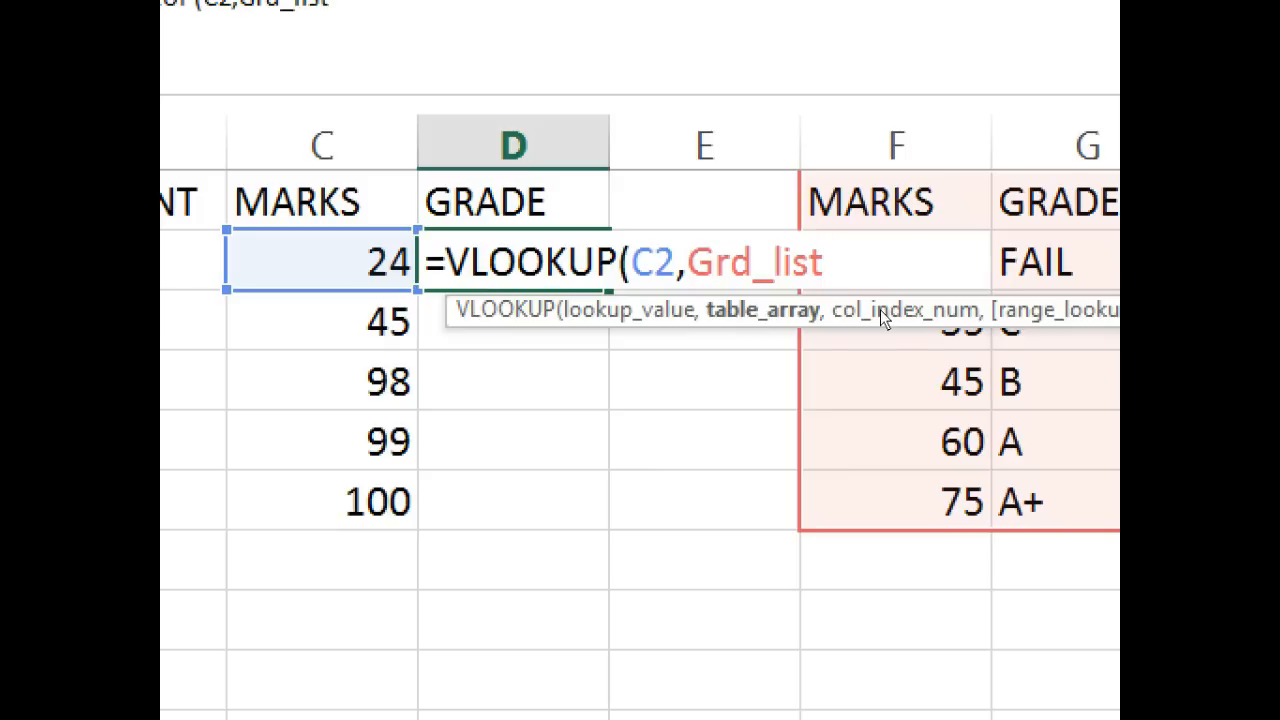
pyautogui.write(',')
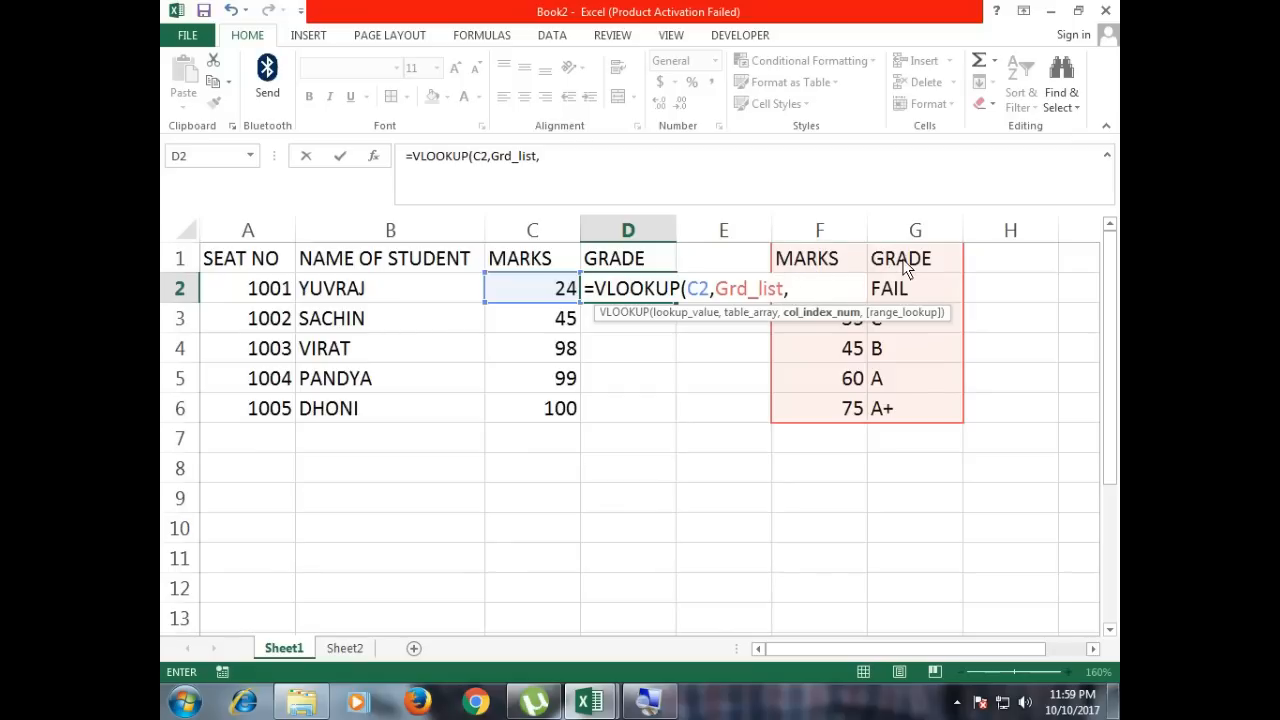
# Complete the VLOOKUP formula in D2 with column index 2 and range lookup 0 for an exact match
pyautogui.write('2')
pyautogui.write(',')
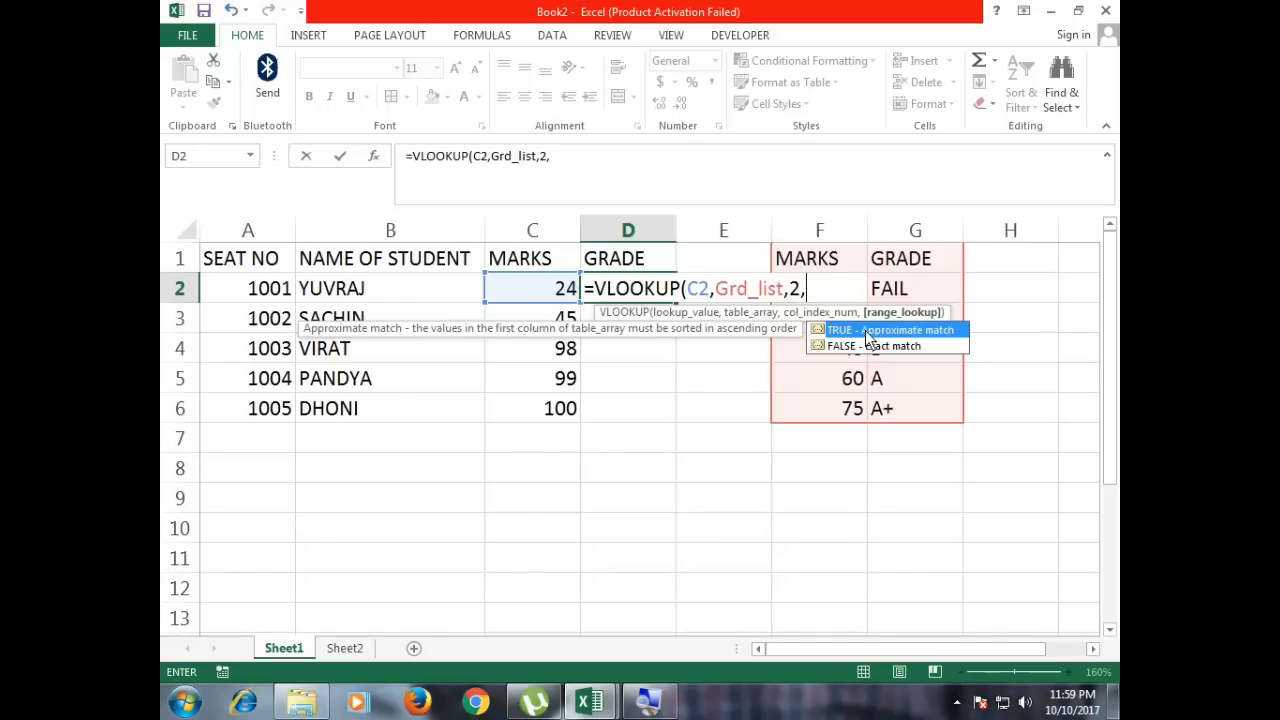
pyautogui.write('0')
pyautogui.write(')')
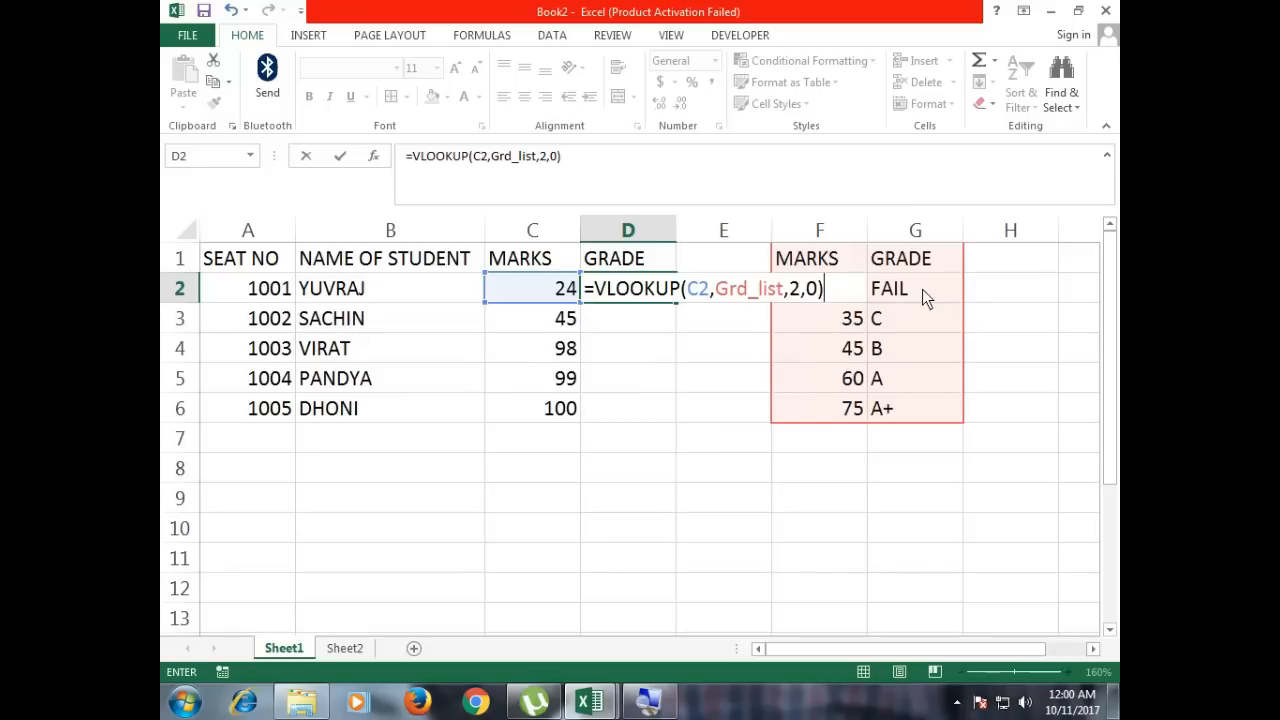
pyautogui.press('Return')
pyautogui.press('Up')
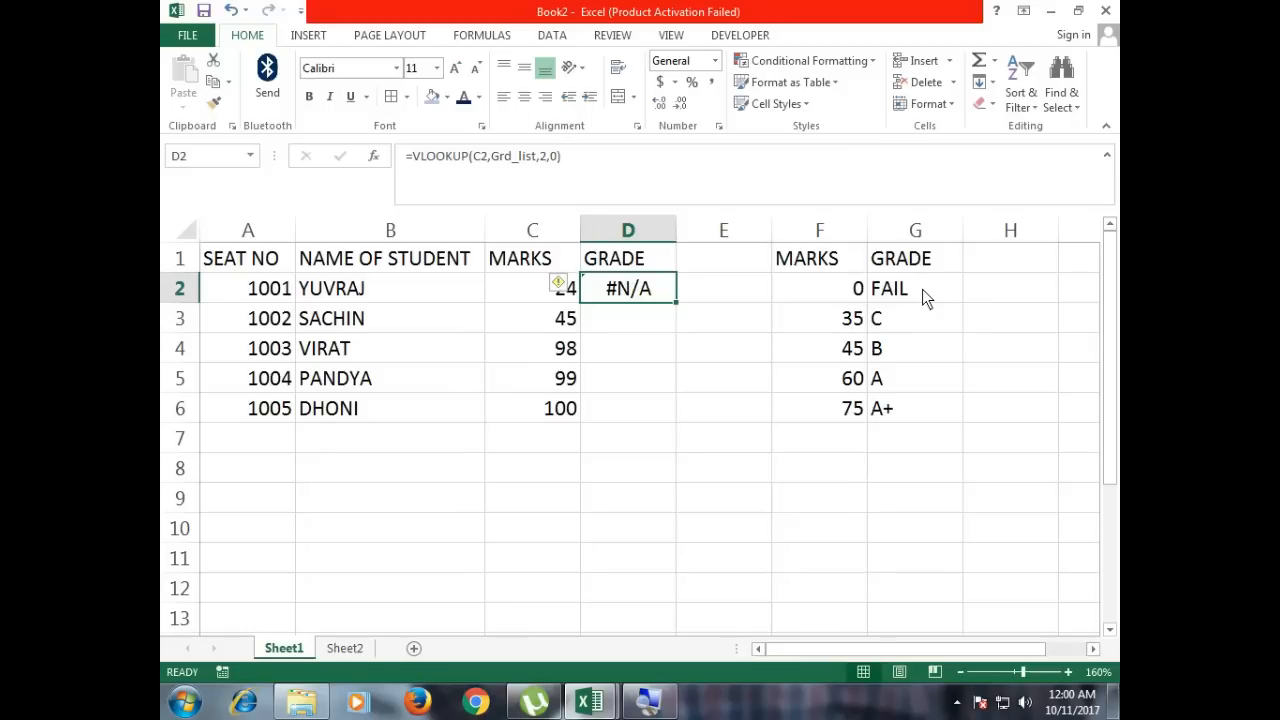
# Change the range lookup argument in D2 to 1 for approximate match and fill the formula down to D6
pyautogui.press('F2')
pyautogui.press('Left')
pyautogui.press('Left')
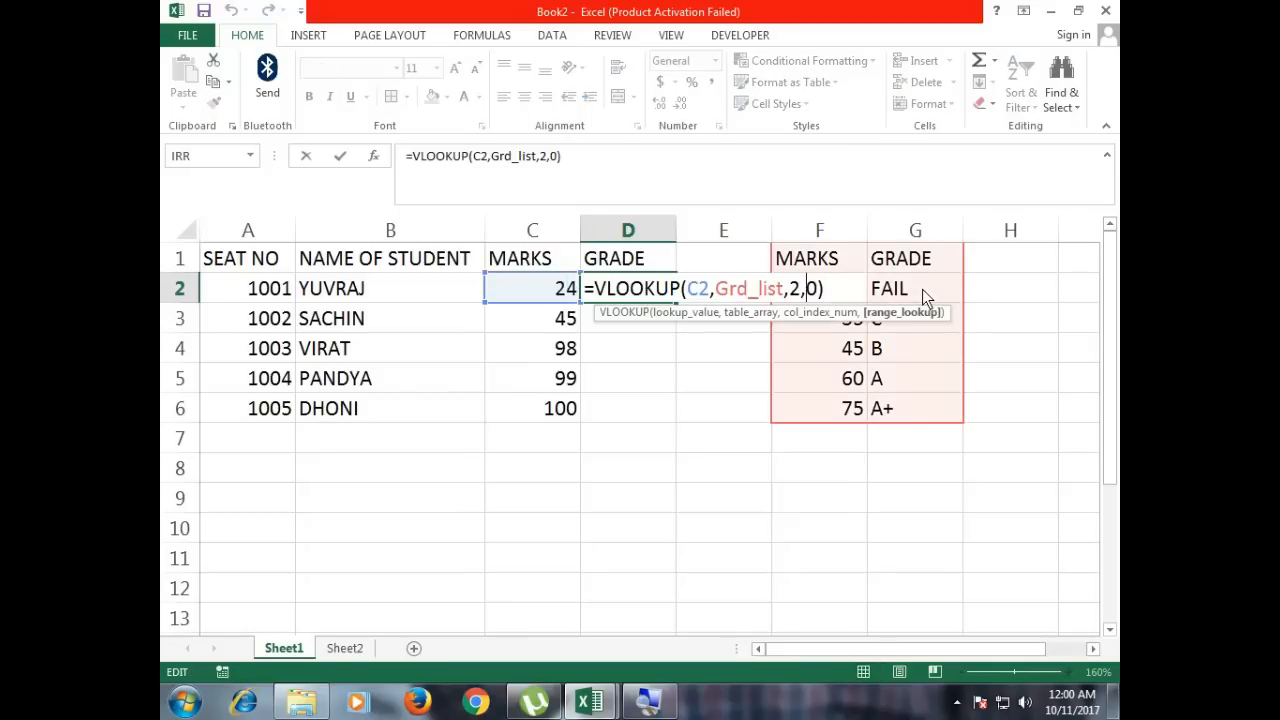
pyautogui.press('Delete')
pyautogui.write('1')
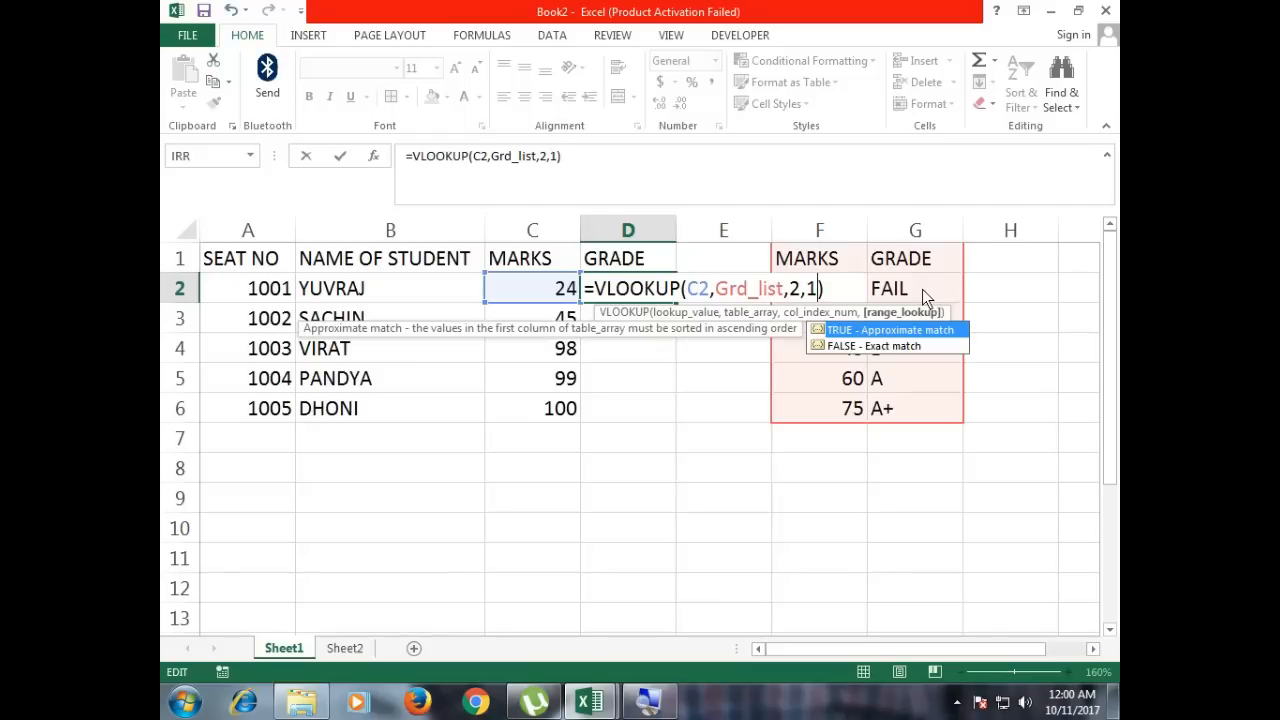
pyautogui.press('Return')
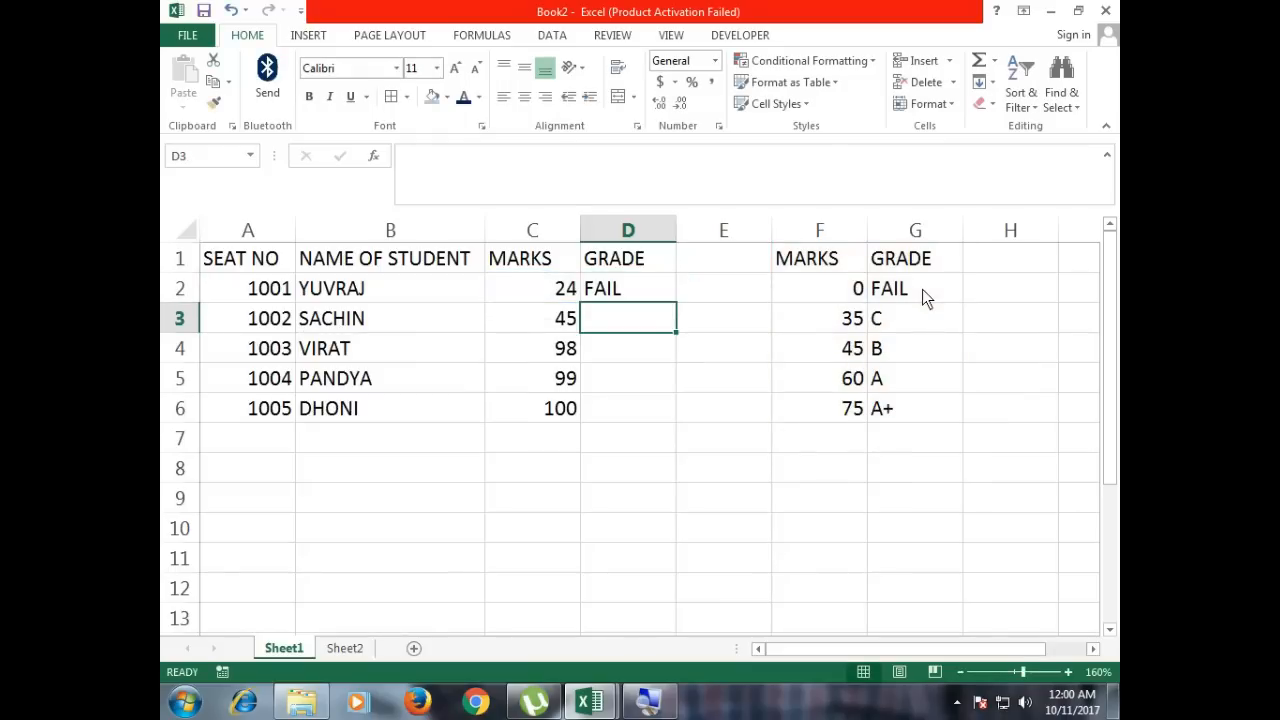
pyautogui.click(666, 294)
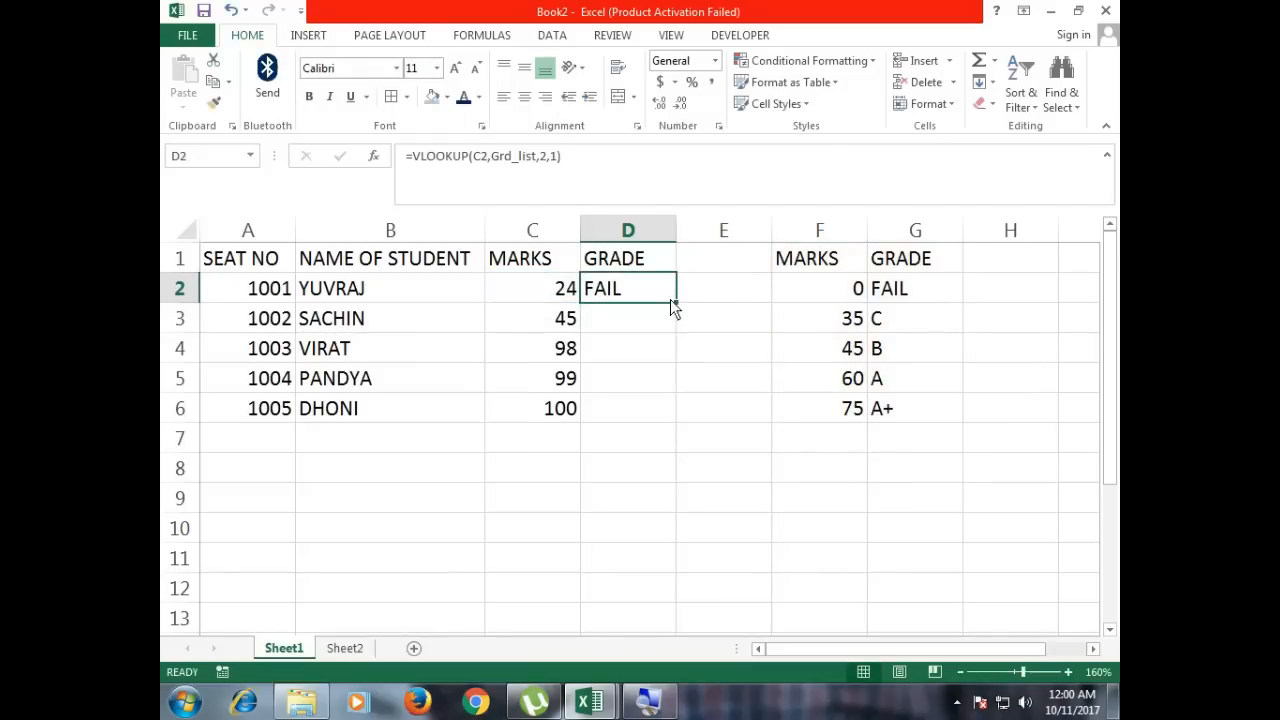
pyautogui.moveTo(677, 303); pyautogui.dragTo(679, 420)
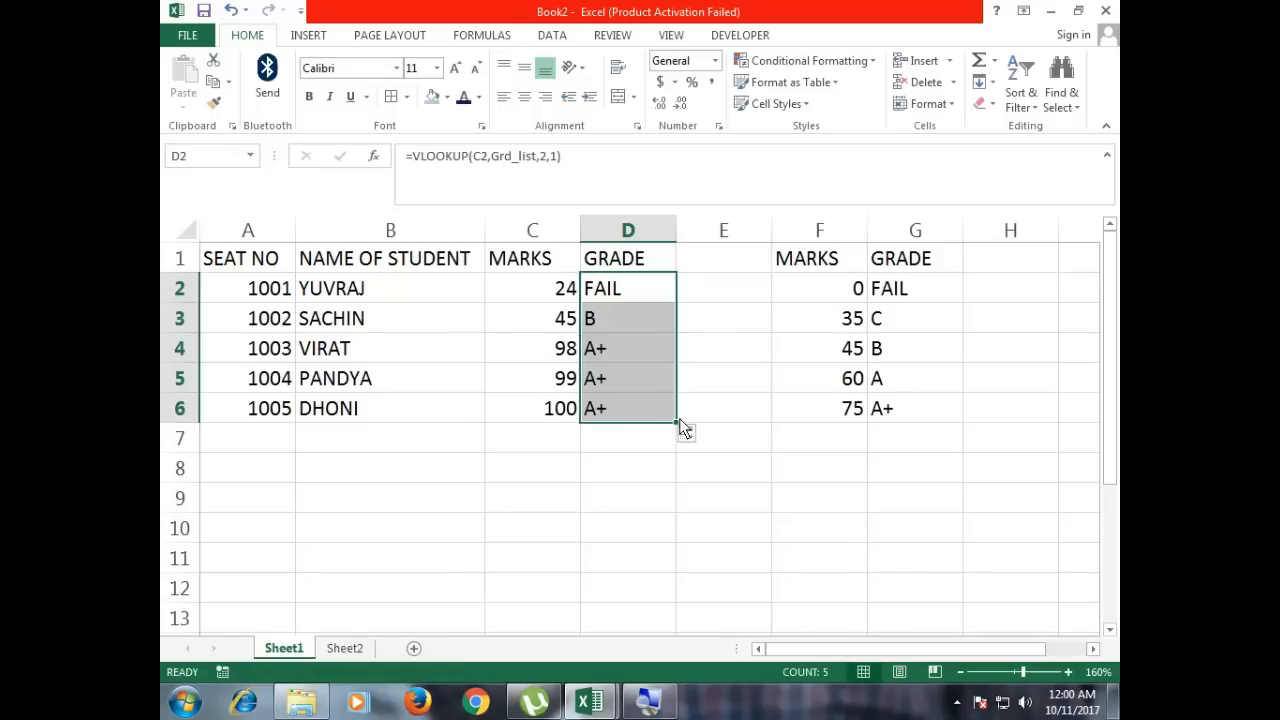
# Compare the second student's marks with the grade table row in F4:G4 and set C3 to 46
pyautogui.click(545, 328)
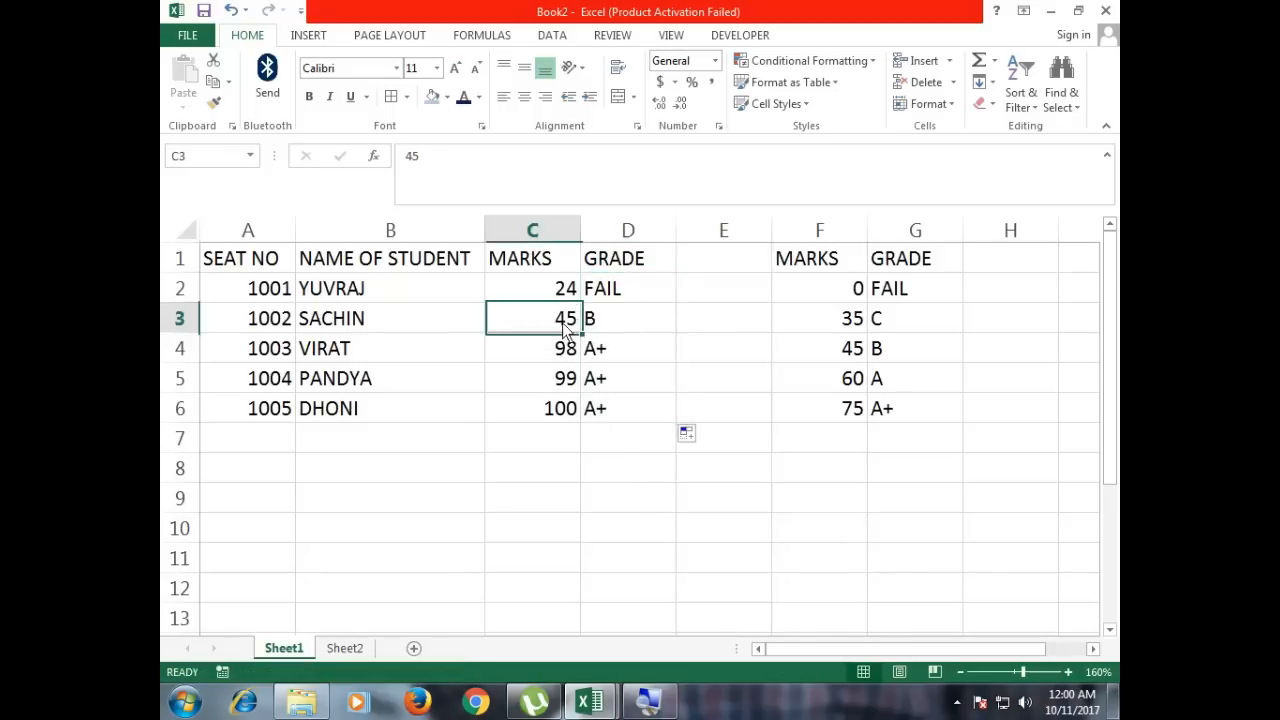
pyautogui.click(830, 355)
pyautogui.click(897, 352)
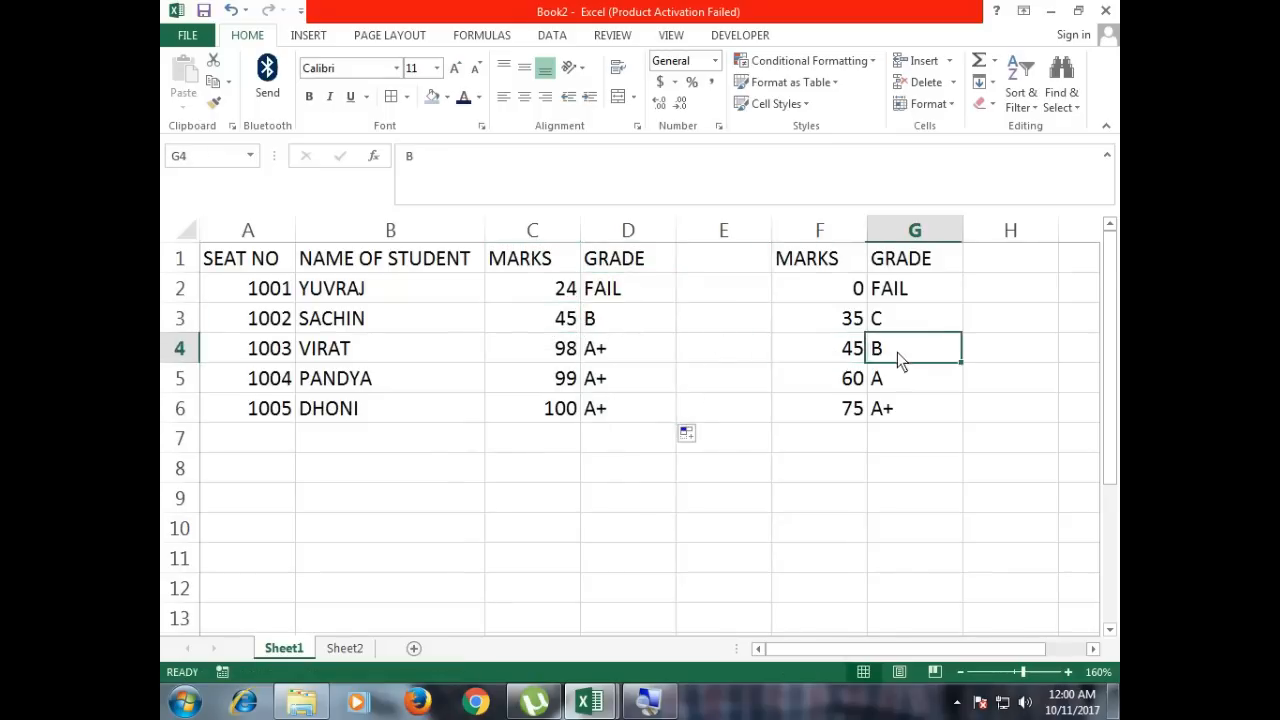
pyautogui.click(558, 325)
pyautogui.write('46')
pyautogui.press('Return')
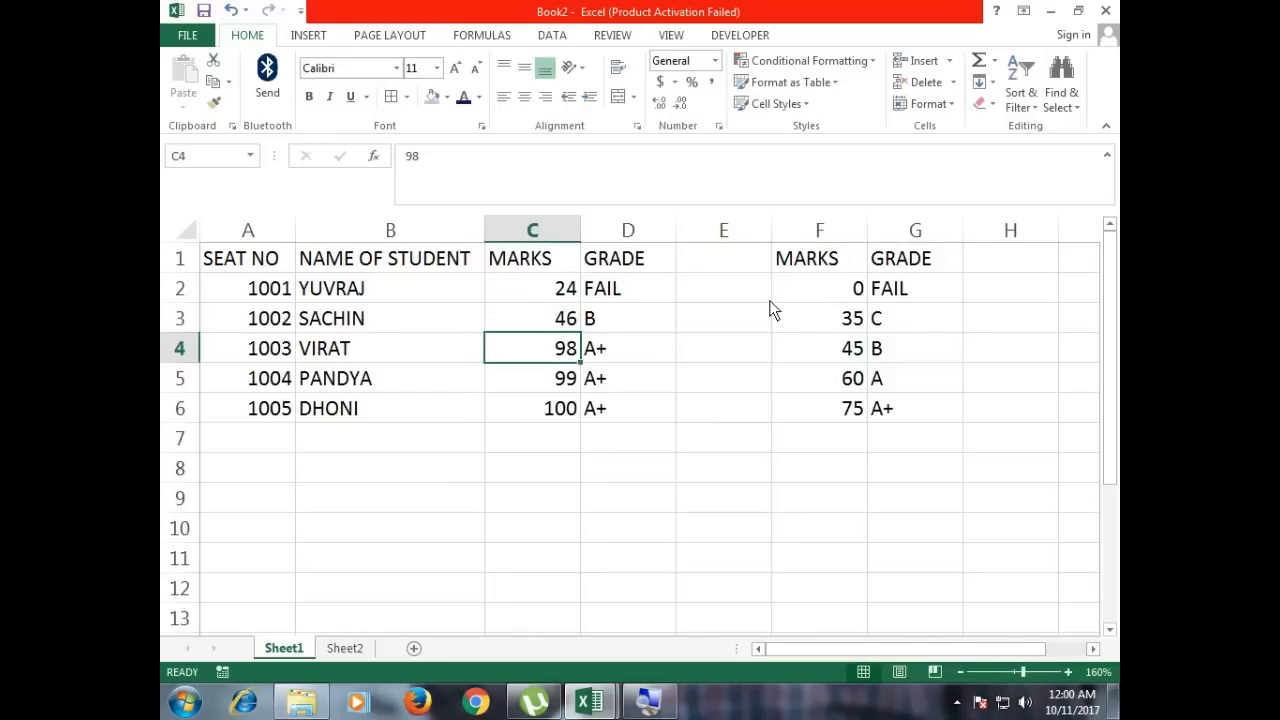
# Set the second student's marks in C3 to 44 and the third student's marks in C4 to 61
pyautogui.press('Up')
pyautogui.write('44')
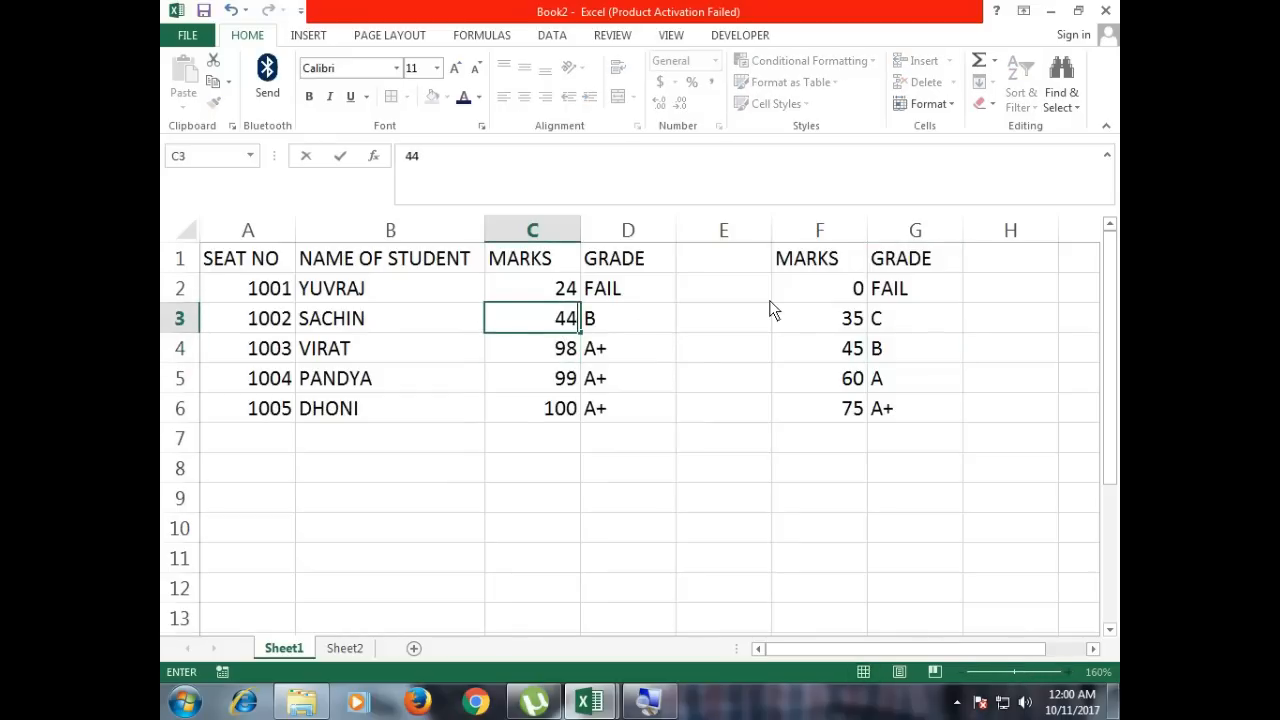
pyautogui.press('Return')
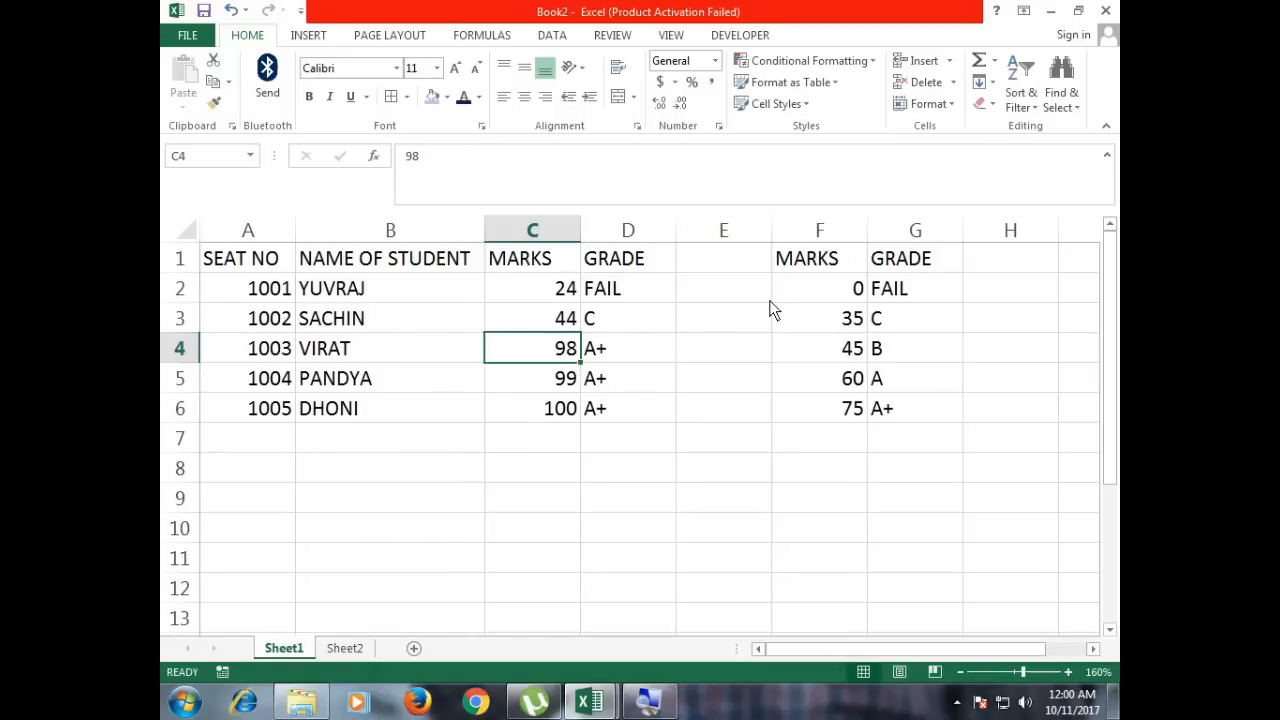
pyautogui.write('61')
pyautogui.press('Return')
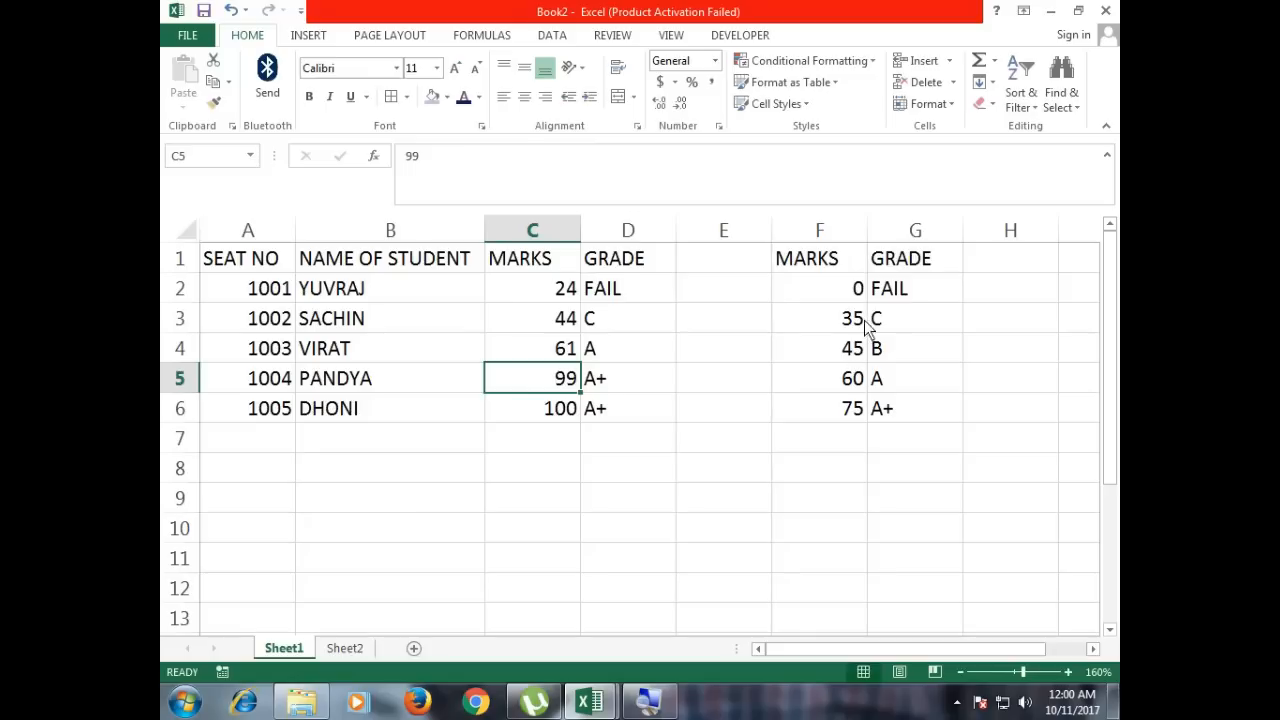
# Examine the mark limits and grades in F2:G6 and compare them with the students' marks and grades in C2:D6
pyautogui.moveTo(860, 300); pyautogui.dragTo(852, 410)
pyautogui.click(890, 298)
pyautogui.click(896, 322)
pyautogui.click(892, 352)
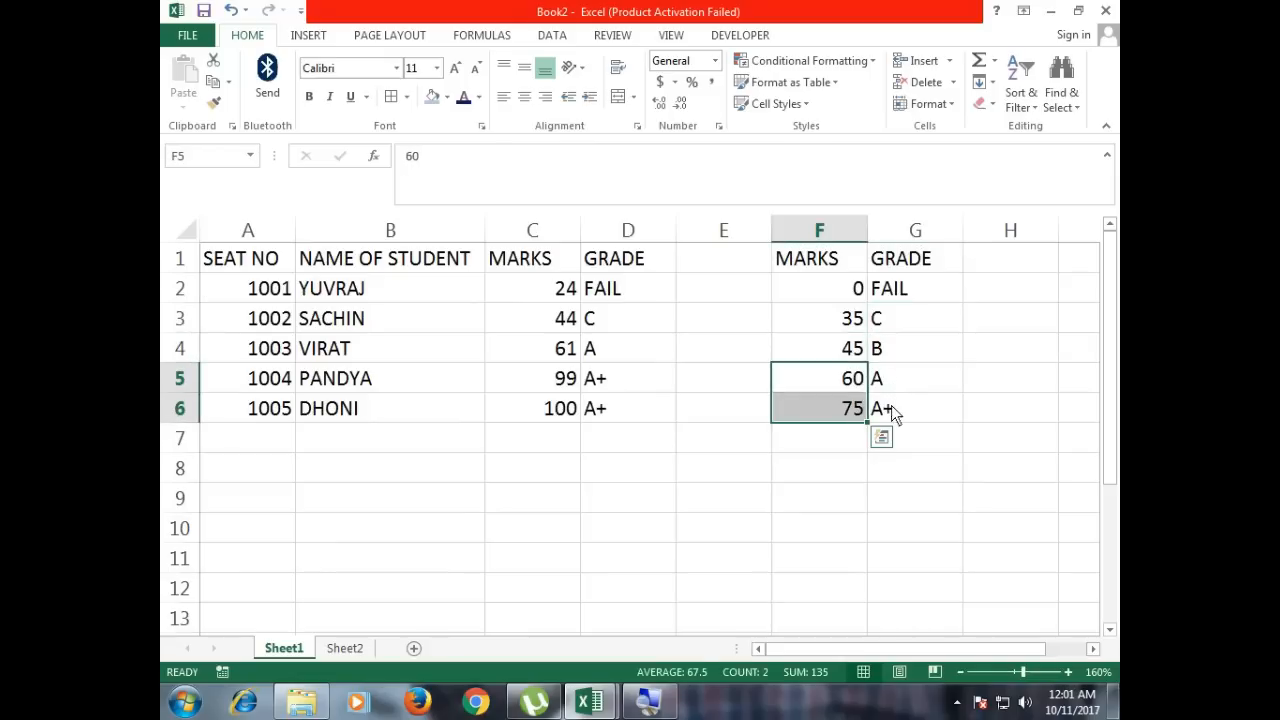
pyautogui.click(892, 379)
pyautogui.click(864, 408)
pyautogui.click(870, 407)
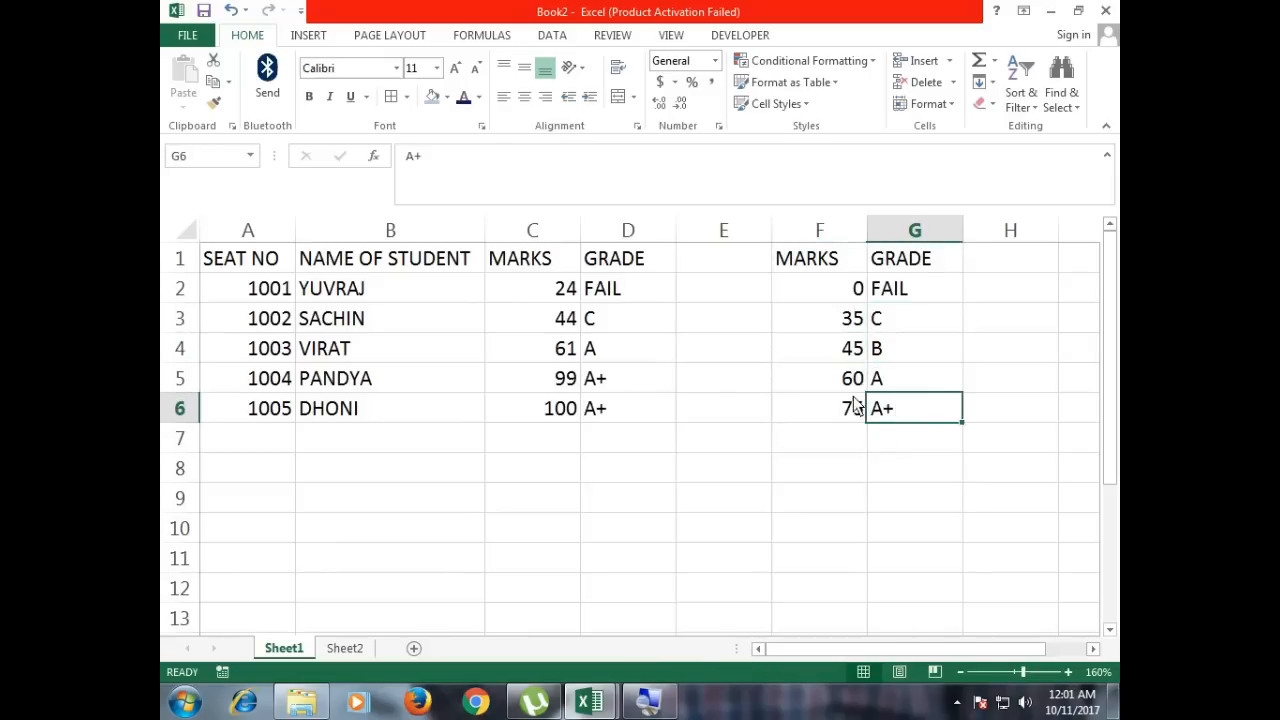
pyautogui.moveTo(565, 381); pyautogui.dragTo(610, 410)
pyautogui.moveTo(612, 292); pyautogui.dragTo(565, 408)
# Remove the range lookup argument from D2 so the formula reads =VLOOKUP(C2,Grd_list,2), and fill it down to D6
pyautogui.click(628, 289)
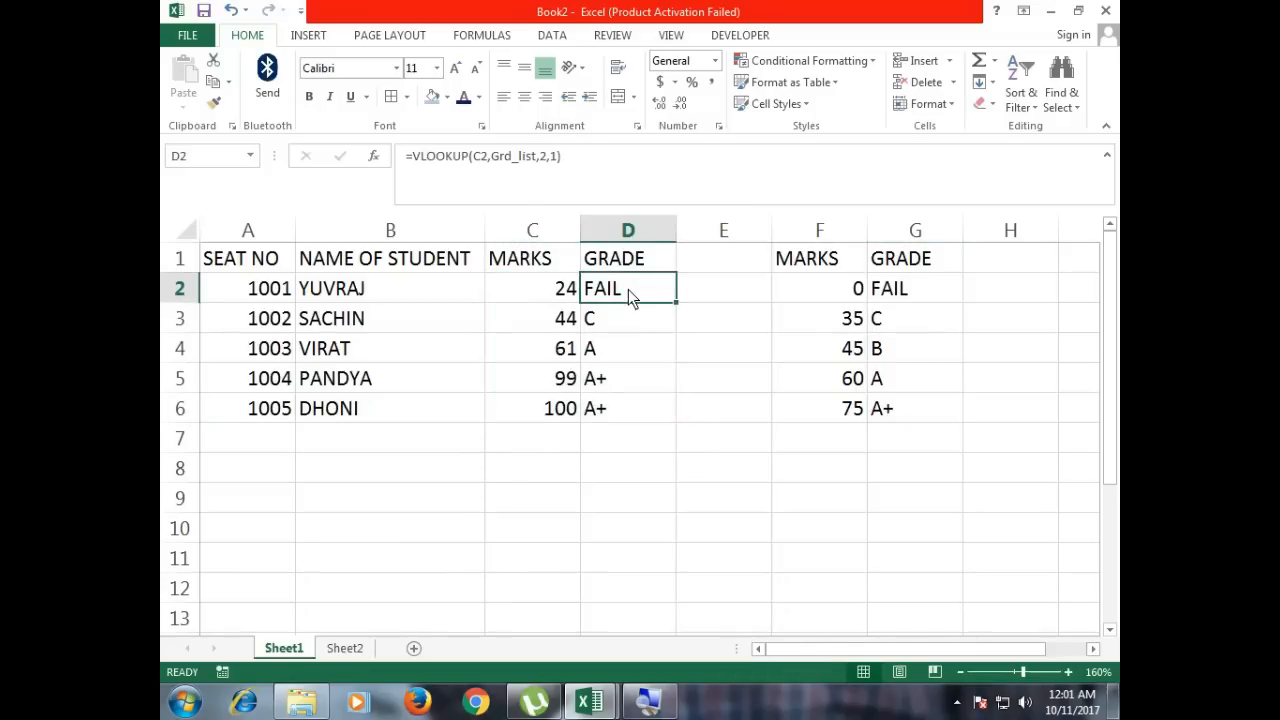
pyautogui.doubleClick(628, 289)
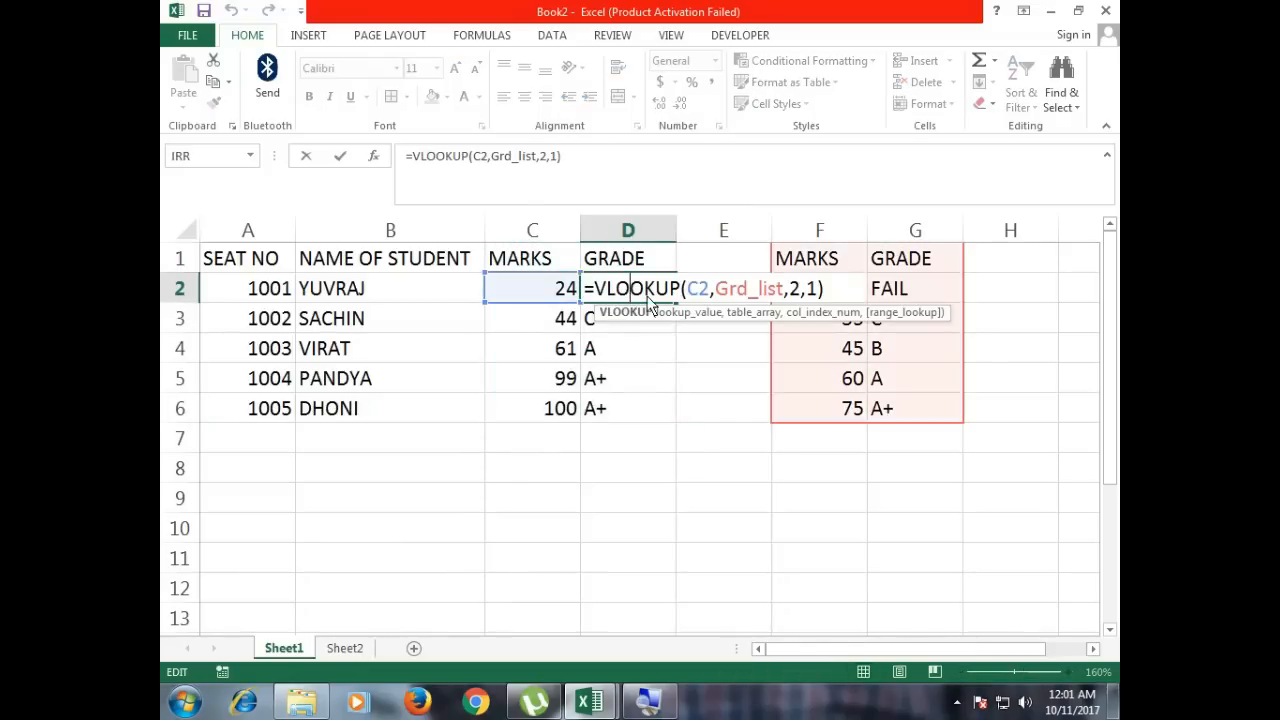
pyautogui.click(820, 293)
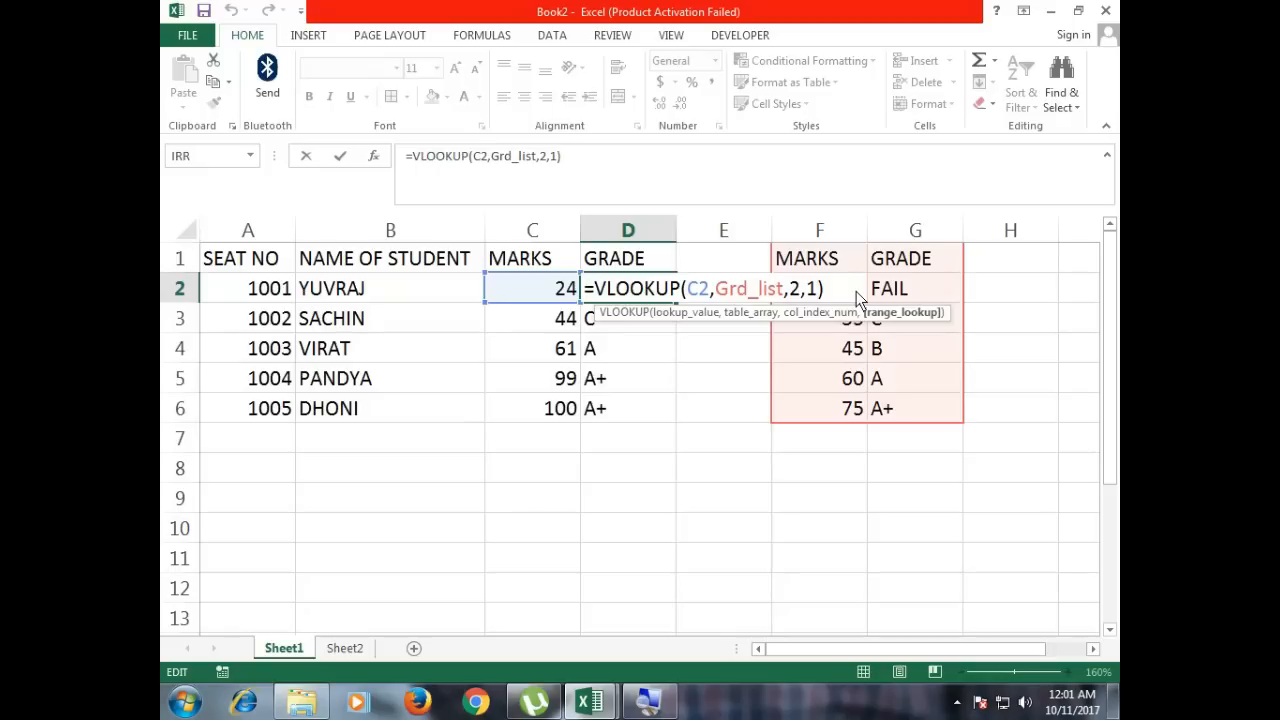
pyautogui.press('Left')
pyautogui.press('BackSpace')
pyautogui.press('BackSpace')
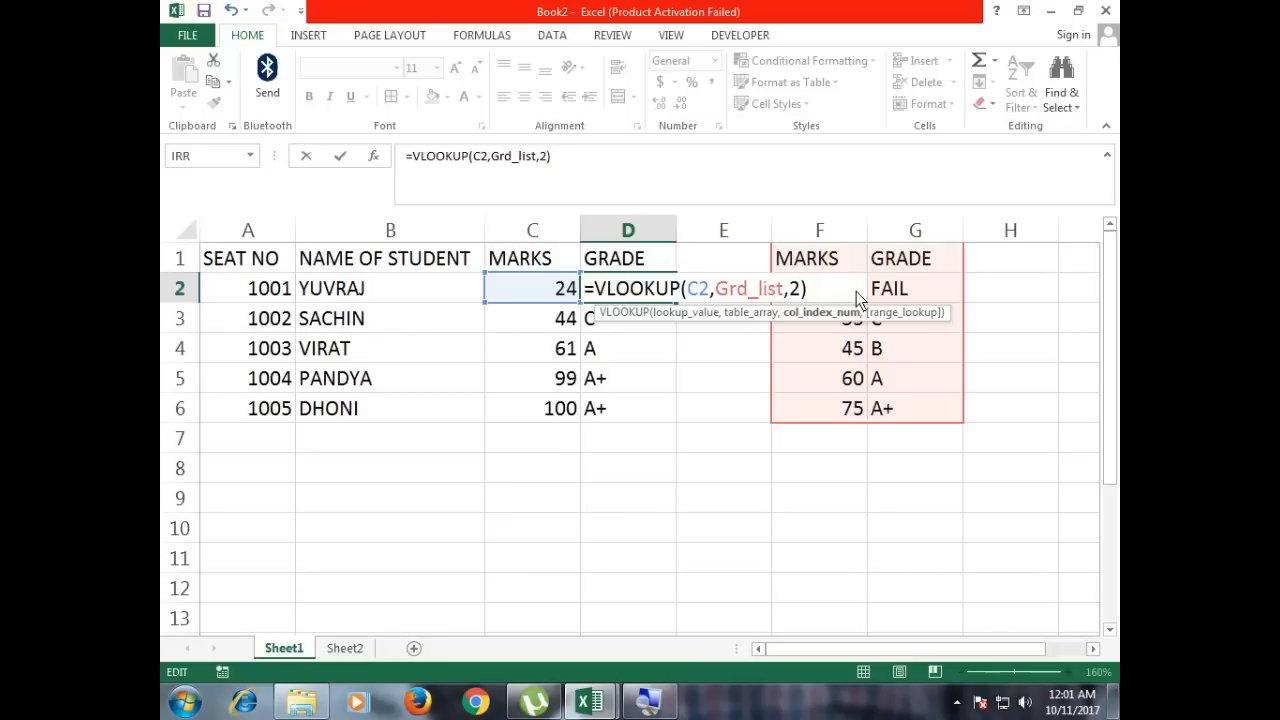
pyautogui.press('Return')
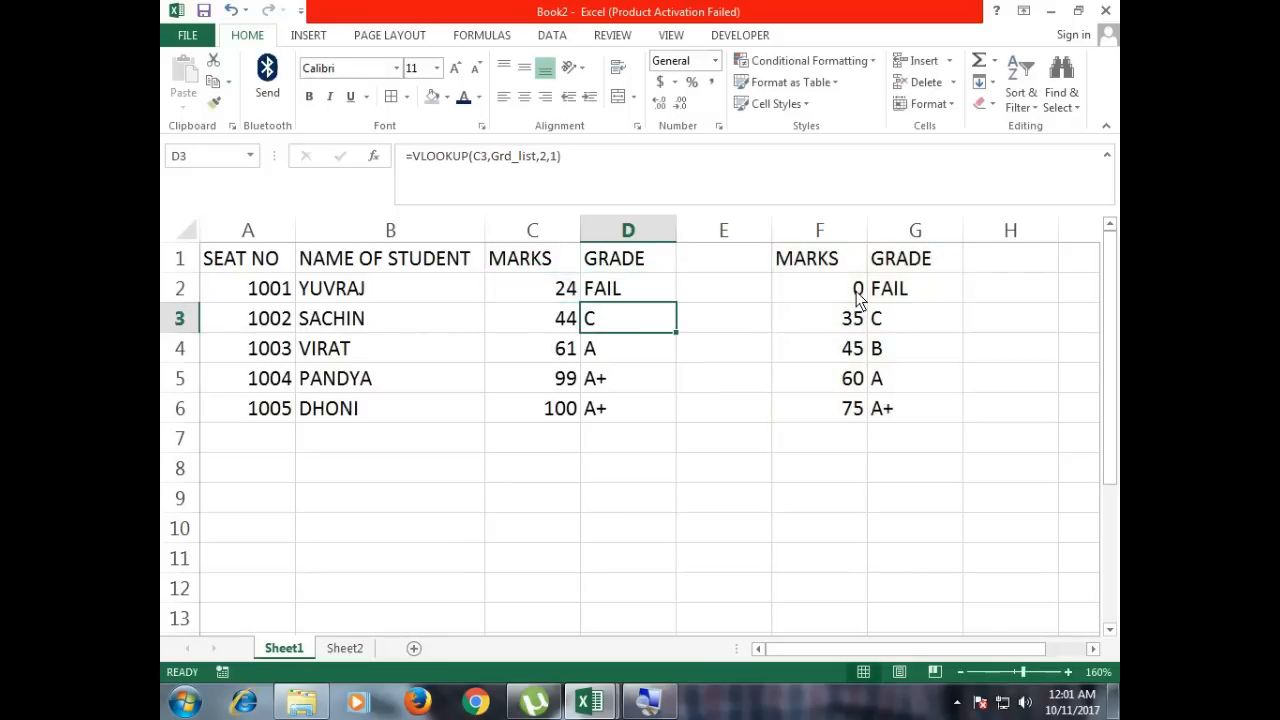
pyautogui.click(664, 297)
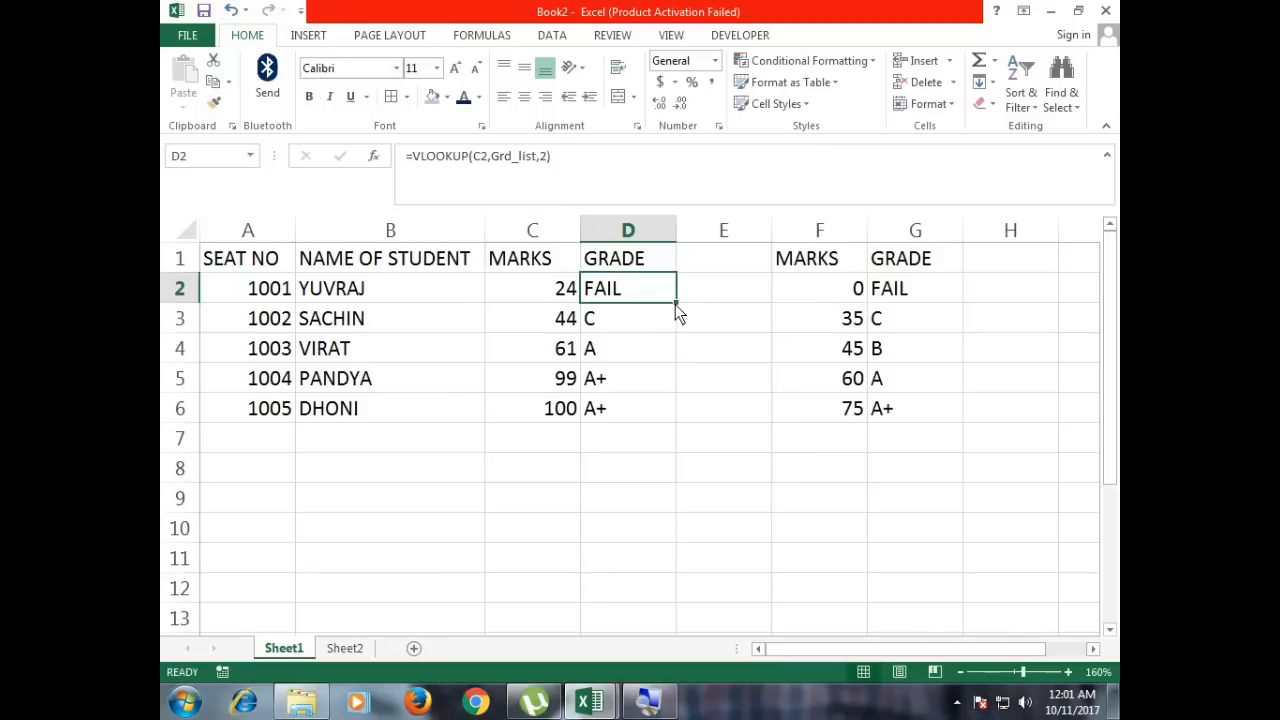
pyautogui.doubleClick(675, 304)
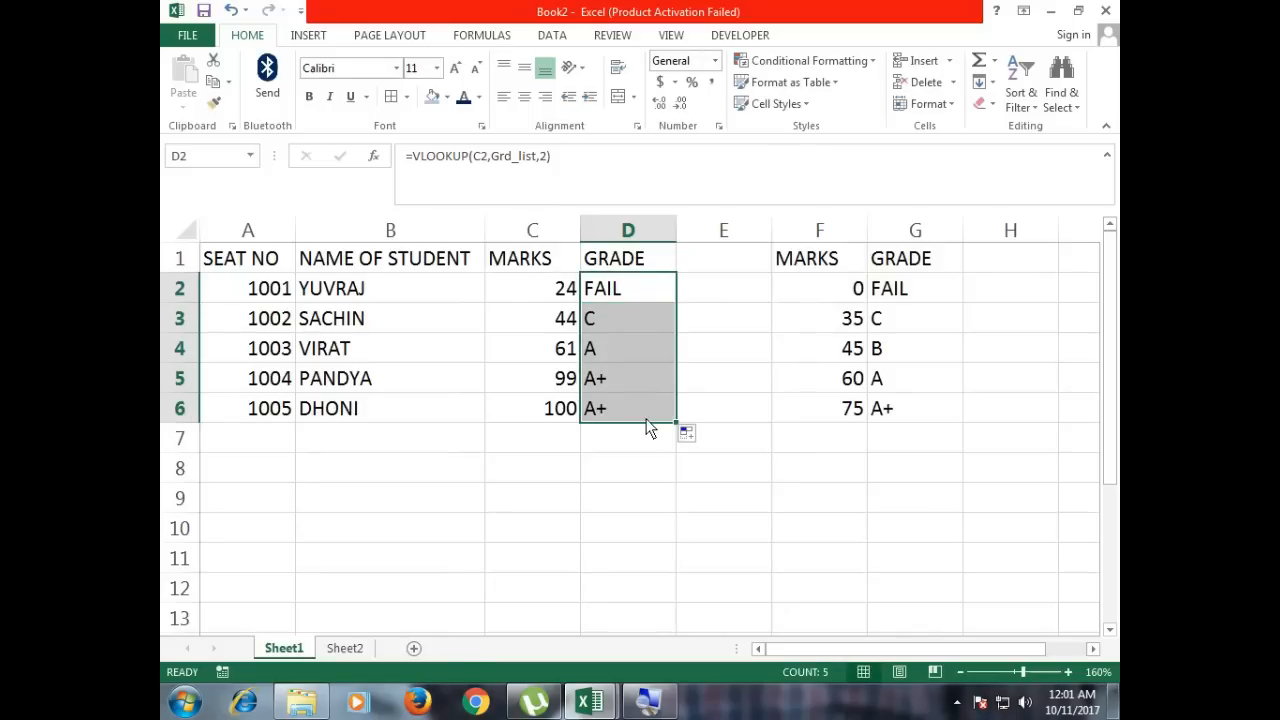
# Review the grade formulas in D2:D6 and switch to the exact-match example on Sheet2
pyautogui.click(640, 296)
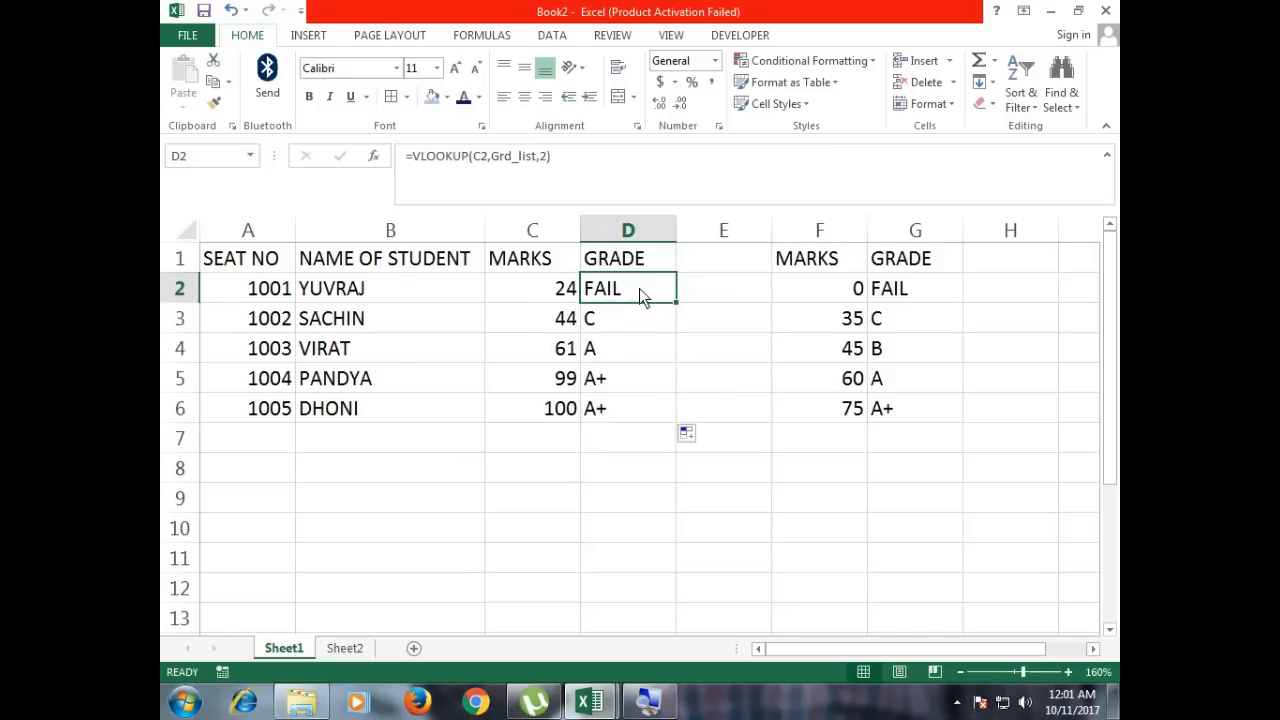
pyautogui.moveTo(639, 288); pyautogui.dragTo(651, 404)
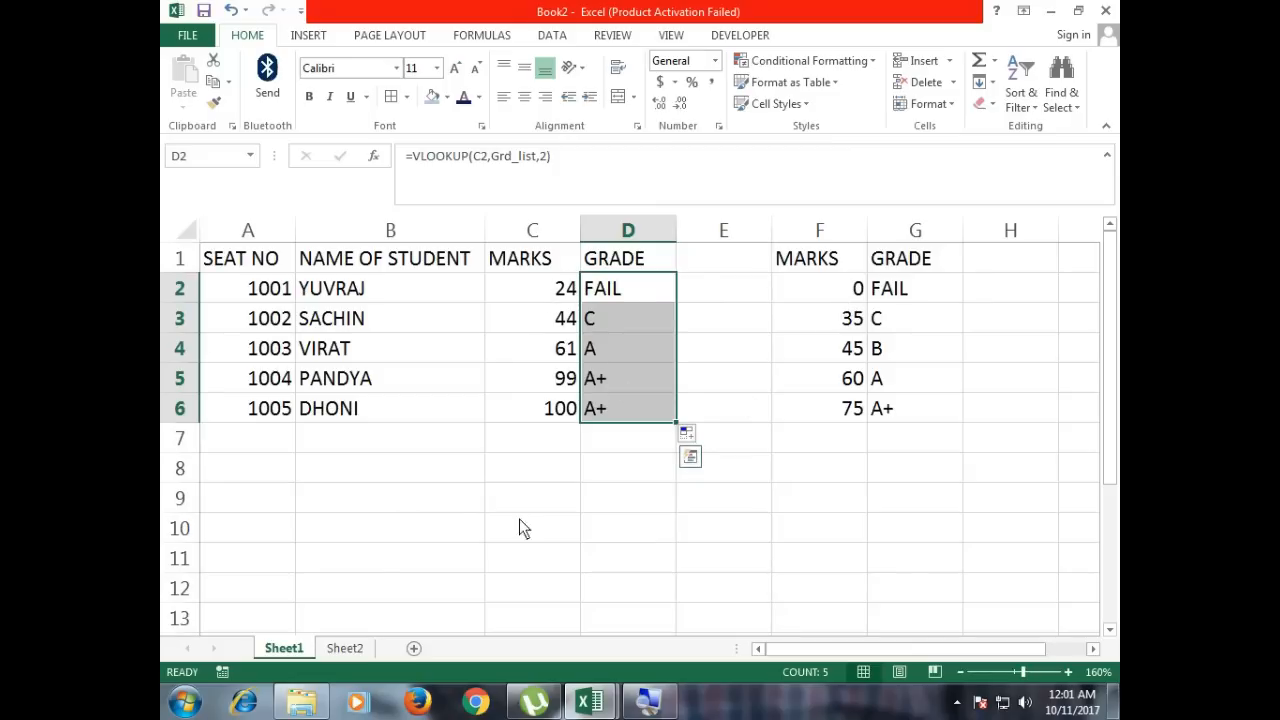
pyautogui.click(344, 648)
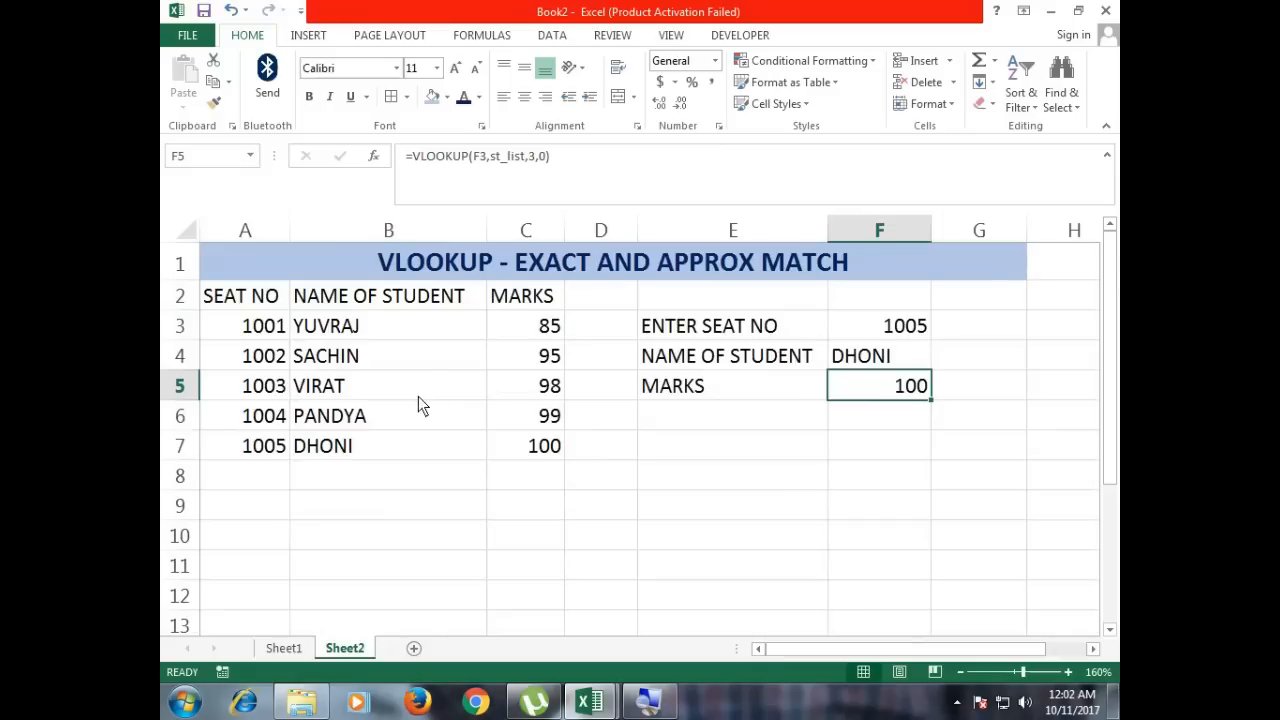
# Examine the seat numbers in A3:A7 of the lookup column and compare them with the seat number entered in F3
pyautogui.click(261, 237)
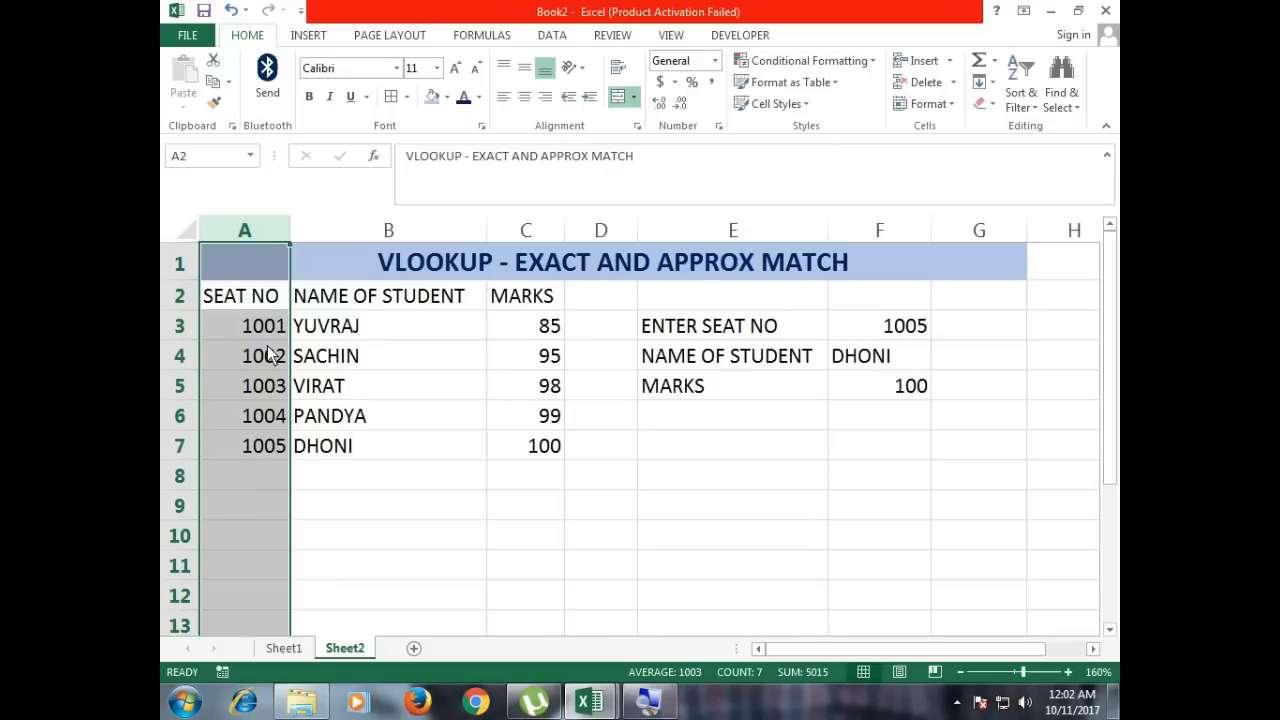
pyautogui.click(906, 336)
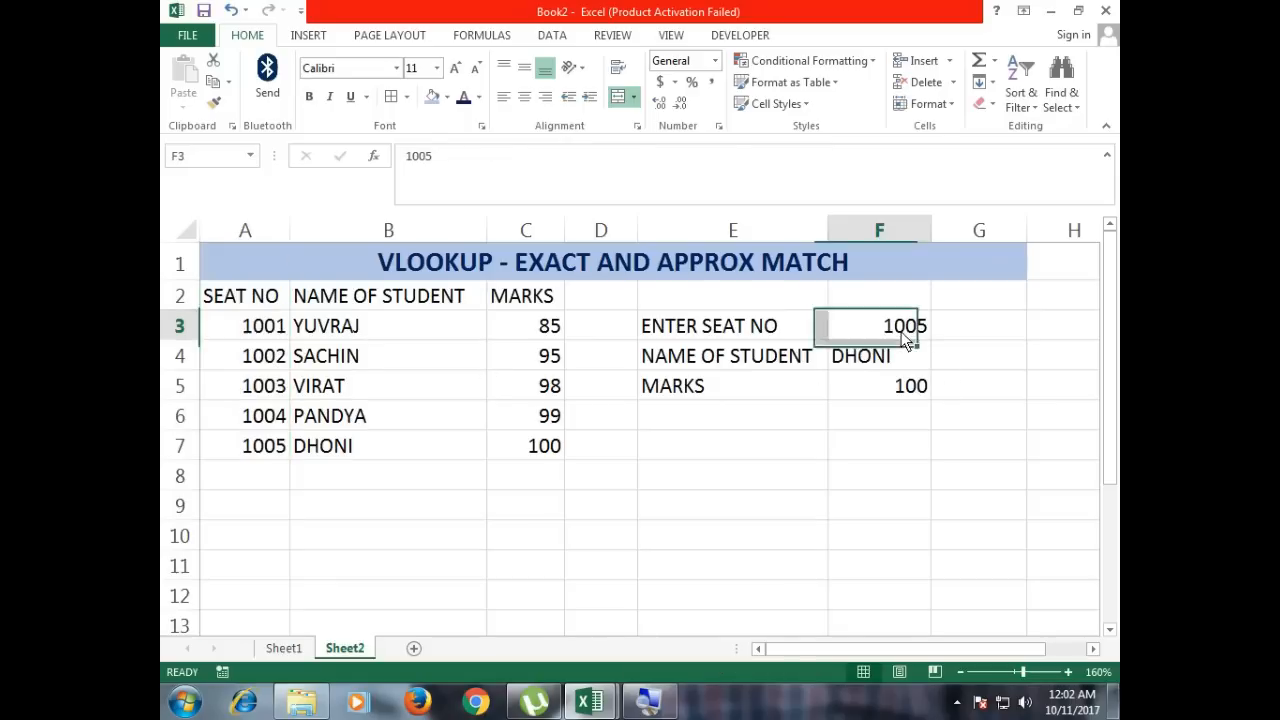
pyautogui.moveTo(275, 326); pyautogui.dragTo(263, 457)
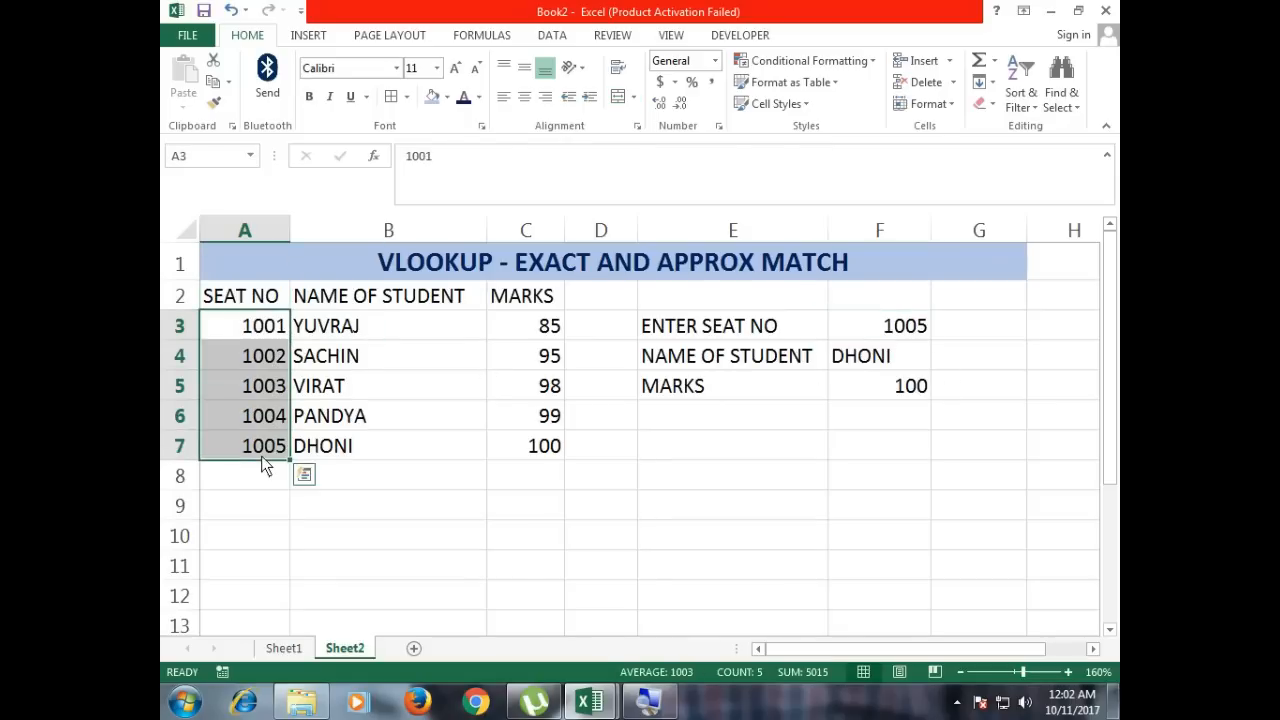
pyautogui.click(262, 224)
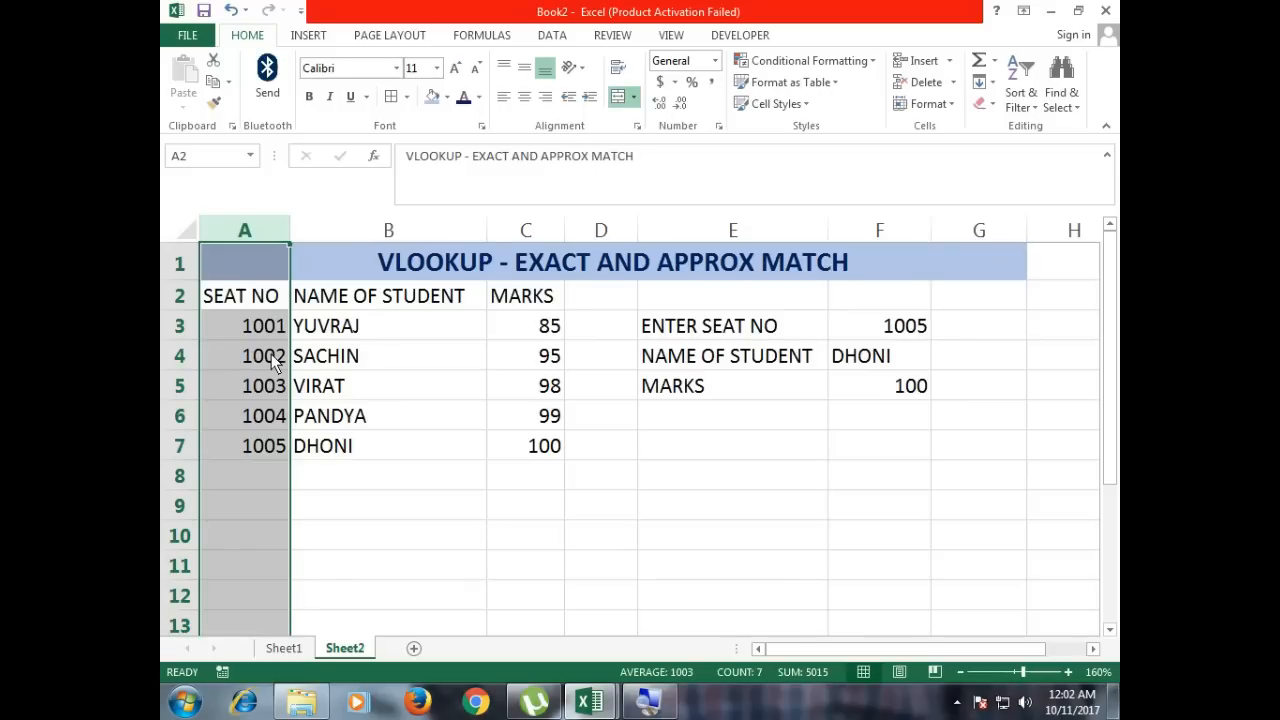
pyautogui.moveTo(272, 330); pyautogui.dragTo(266, 450)
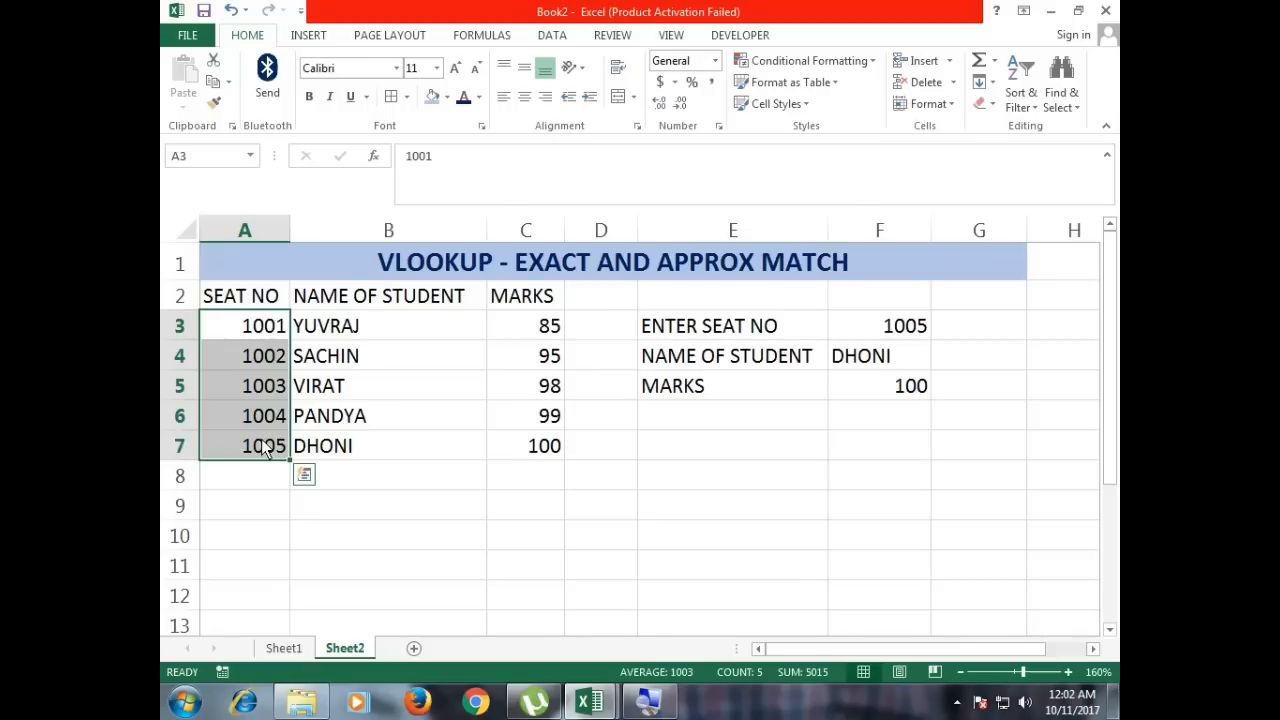
pyautogui.moveTo(261, 338); pyautogui.dragTo(270, 447)
pyautogui.click(282, 231)
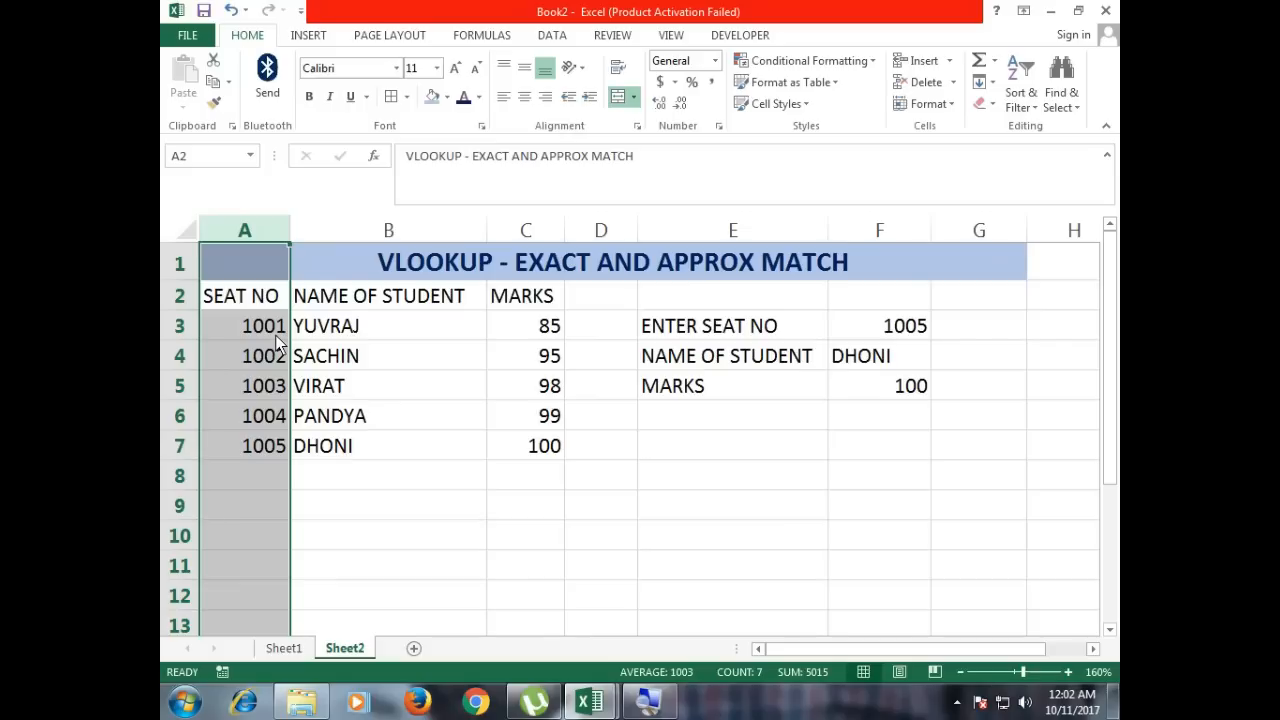
# Return to the approximate-match example on Sheet1 and examine the order of the mark limits in F2:F6
pyautogui.click(283, 648)
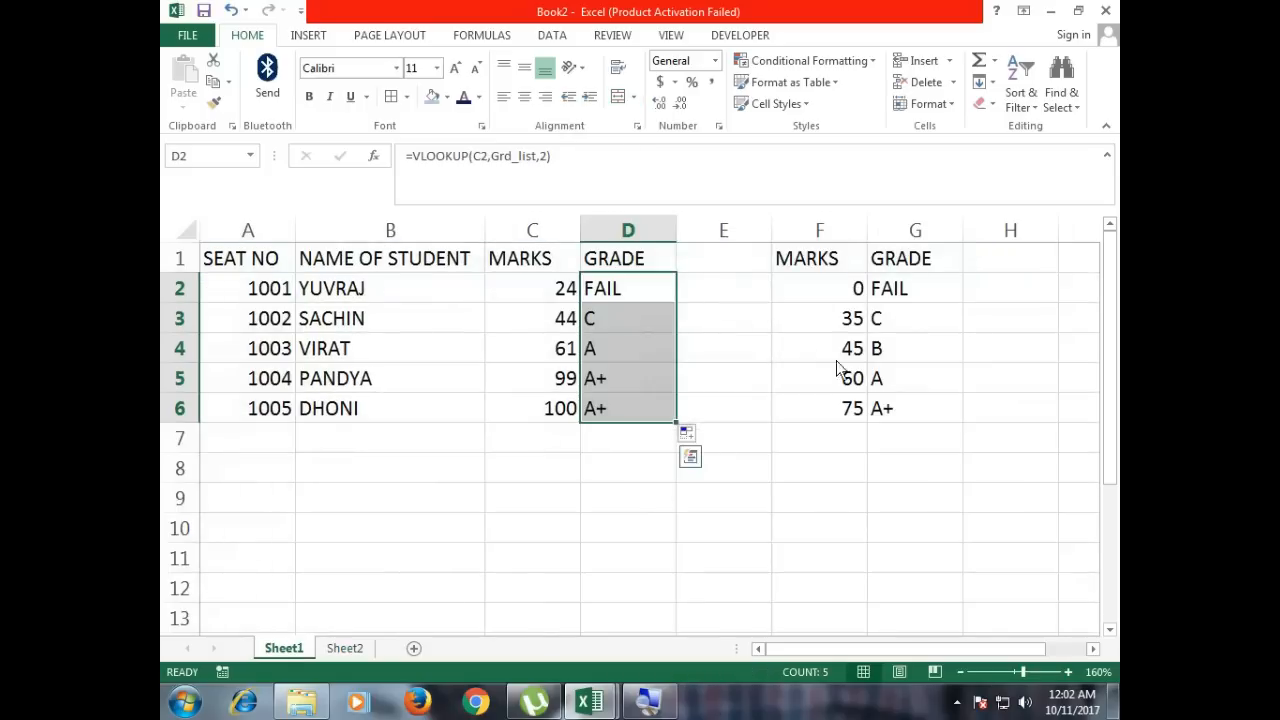
pyautogui.click(839, 299)
pyautogui.moveTo(838, 300); pyautogui.dragTo(822, 408)
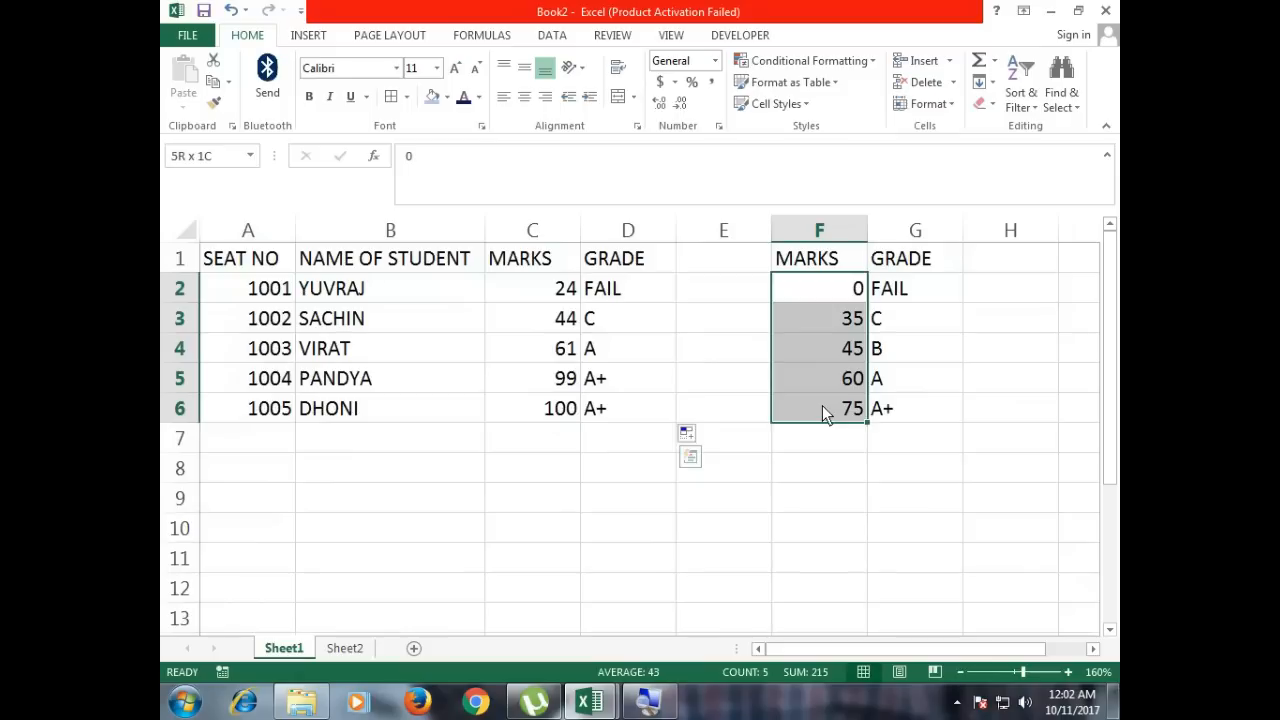
pyautogui.click(848, 289)
pyautogui.click(838, 320)
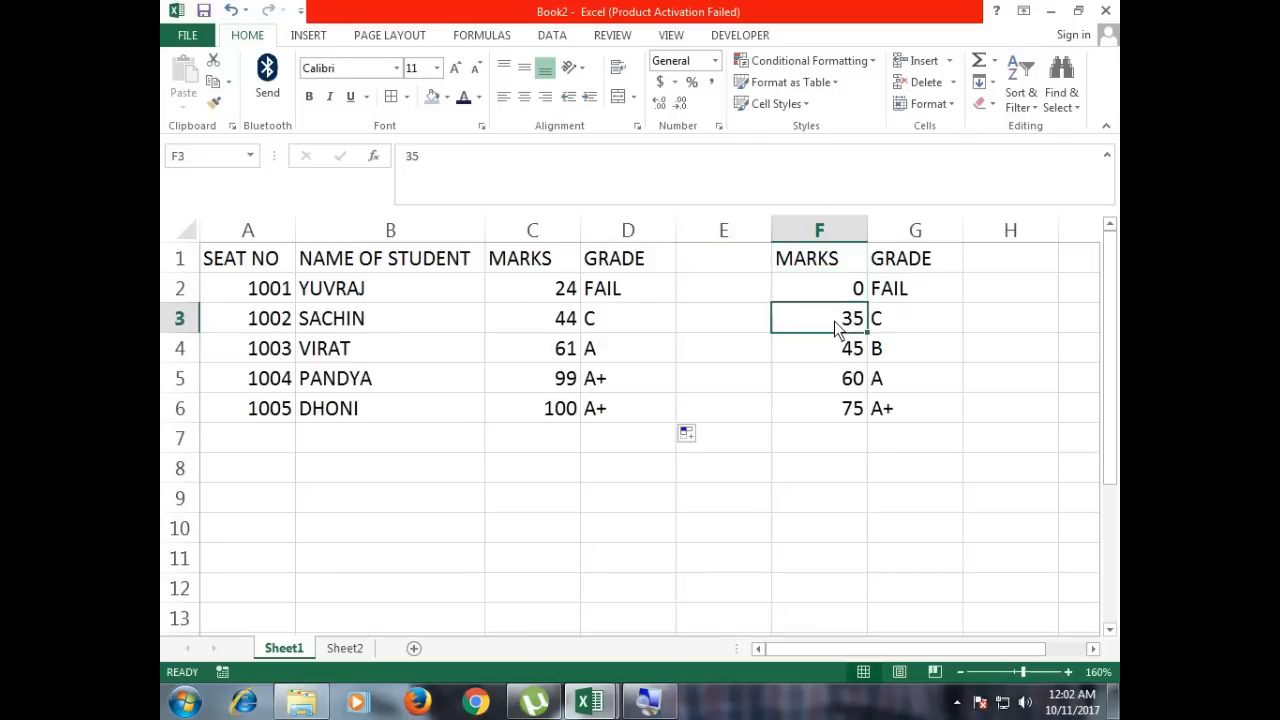
pyautogui.click(838, 352)
pyautogui.click(843, 388)
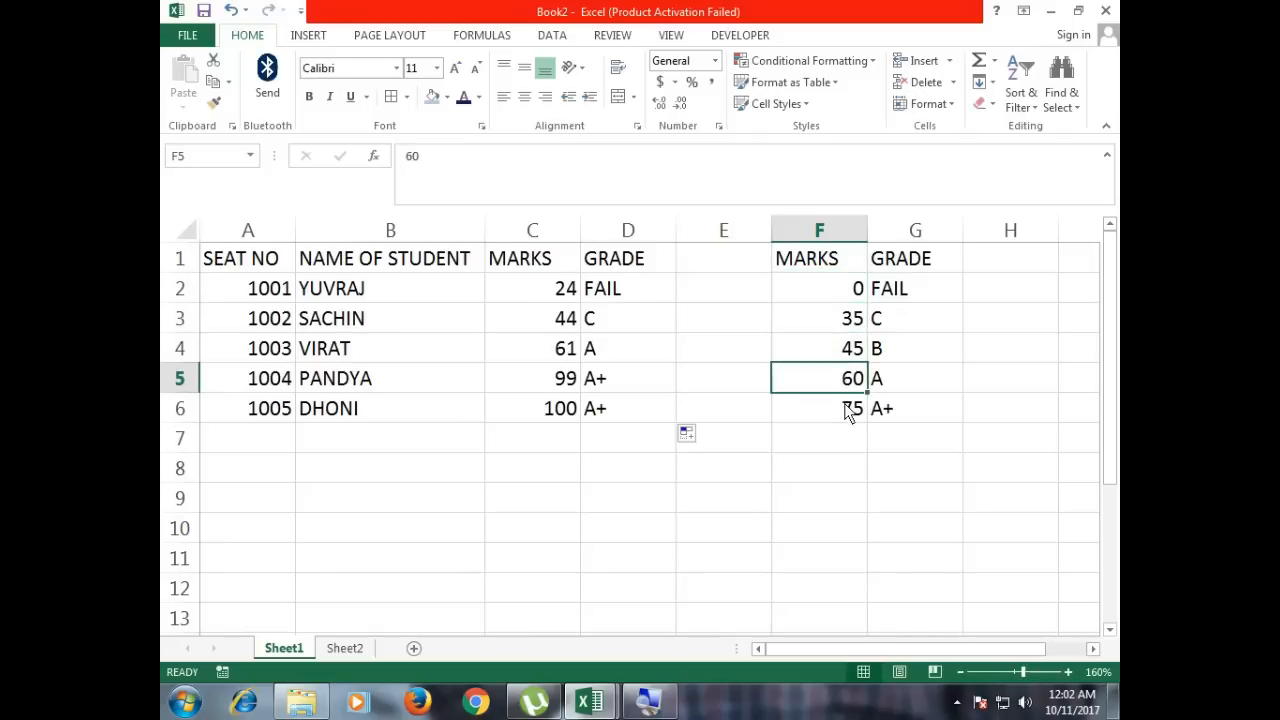
pyautogui.click(850, 412)
pyautogui.click(849, 300)
pyautogui.moveTo(841, 338); pyautogui.dragTo(832, 432)
pyautogui.click(828, 234)
pyautogui.moveTo(828, 298); pyautogui.dragTo(833, 421)
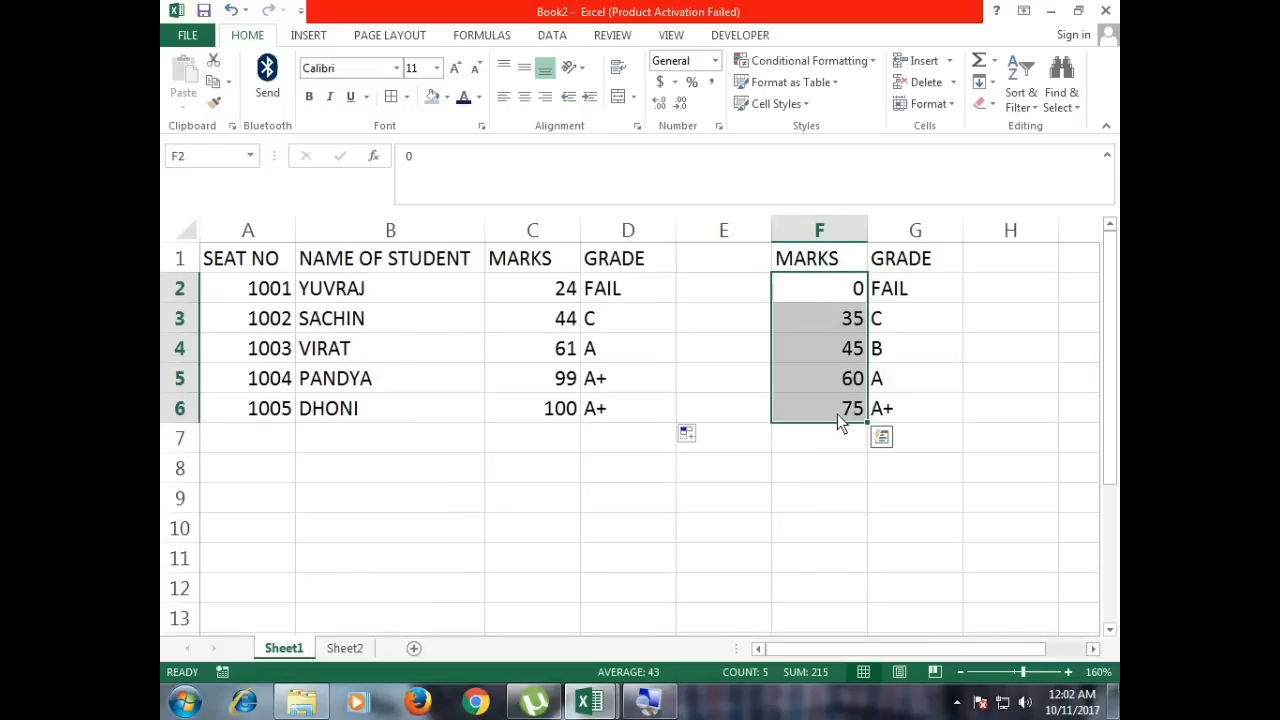